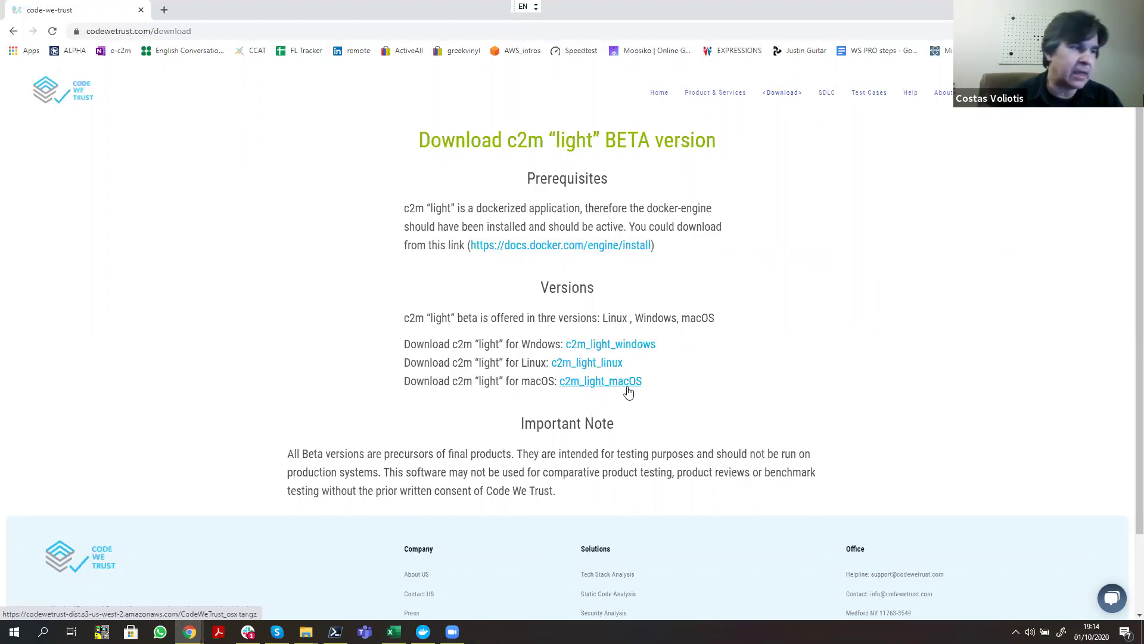
Step: Bring the OCT_01_2020 folder window, which holds CodeWeTrust.exe, to the front
{"action": "mouse_move", "coordinate": [306, 631]}
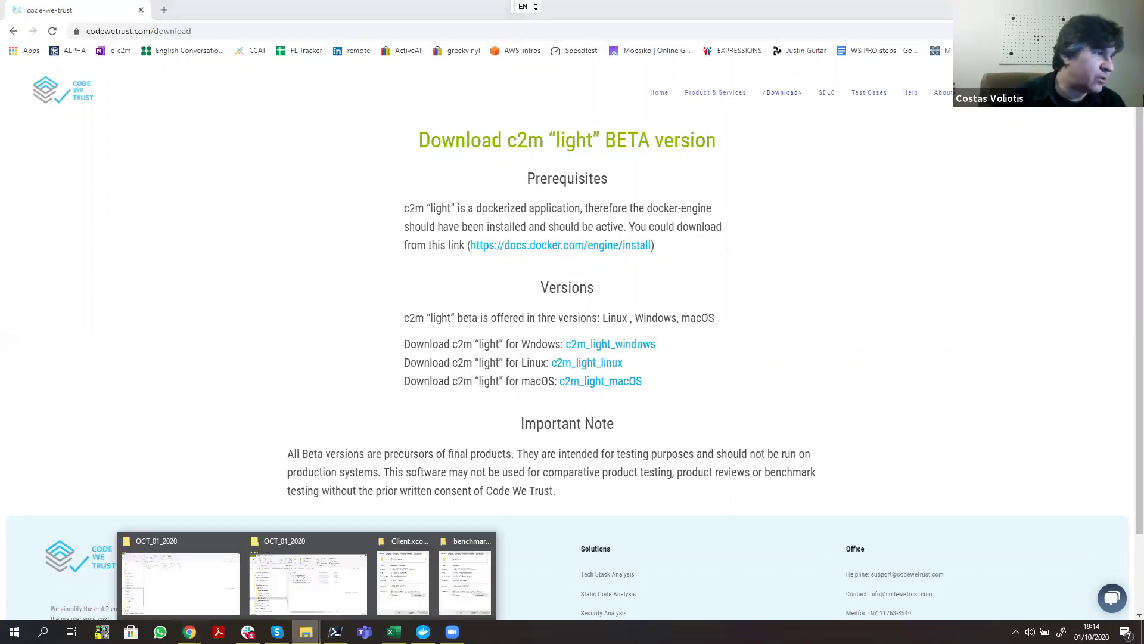
{"action": "left_click", "coordinate": [210, 587]}
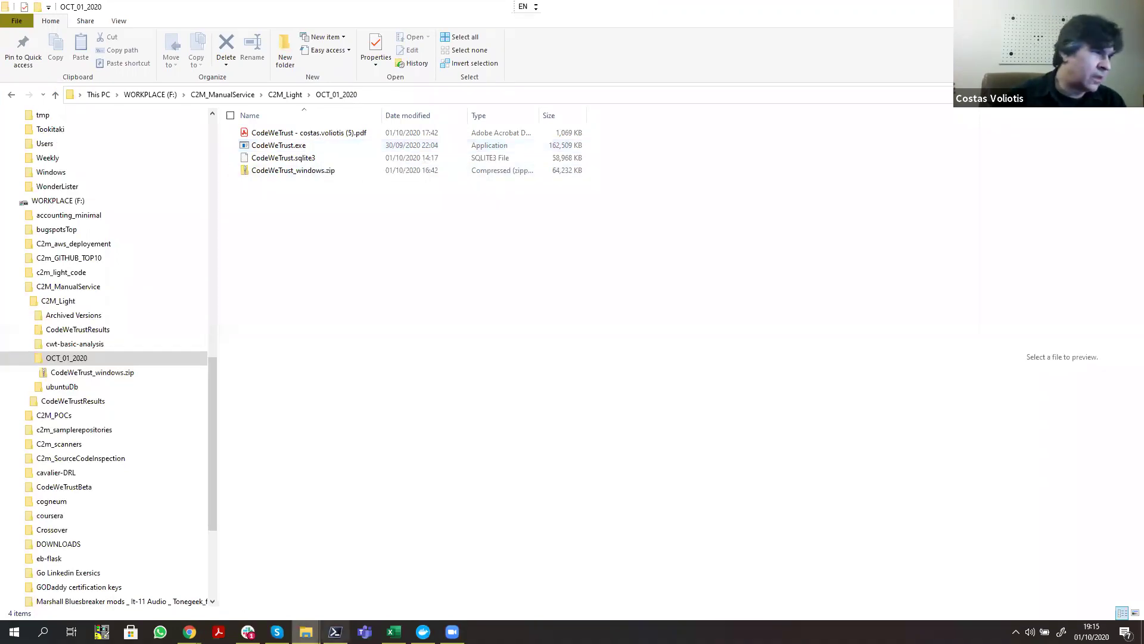
Step: Run .\CodeWeTrust.exe in PowerShell to launch the c2m light sign-in page
{"action": "left_click", "coordinate": [335, 632]}
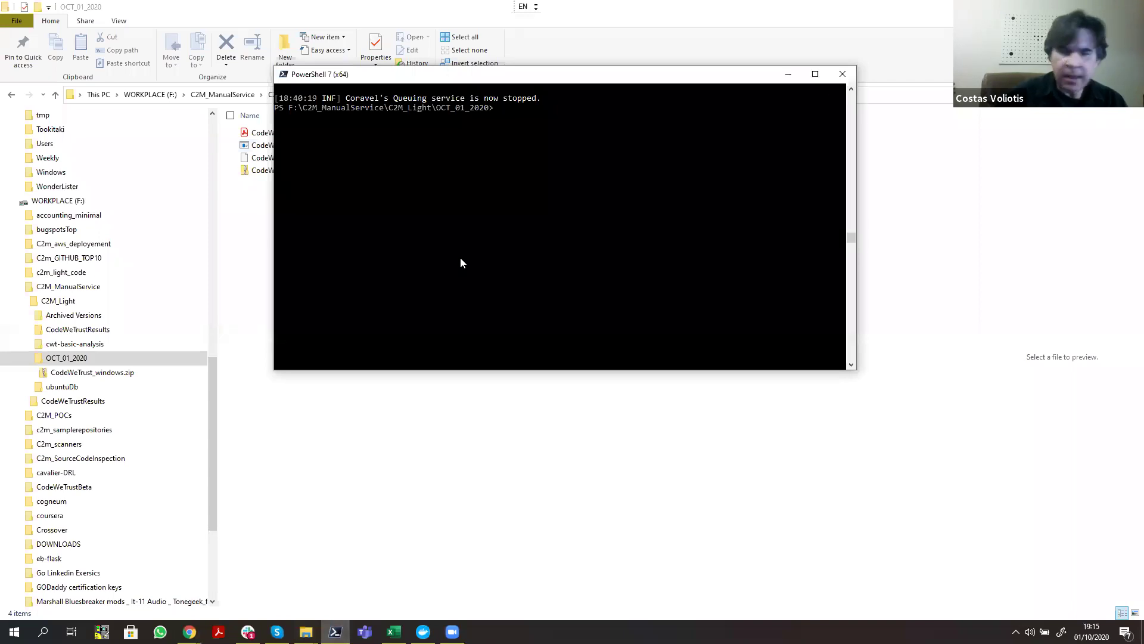
{"action": "type", "text": ".\\CodeWeTrust.exe"}
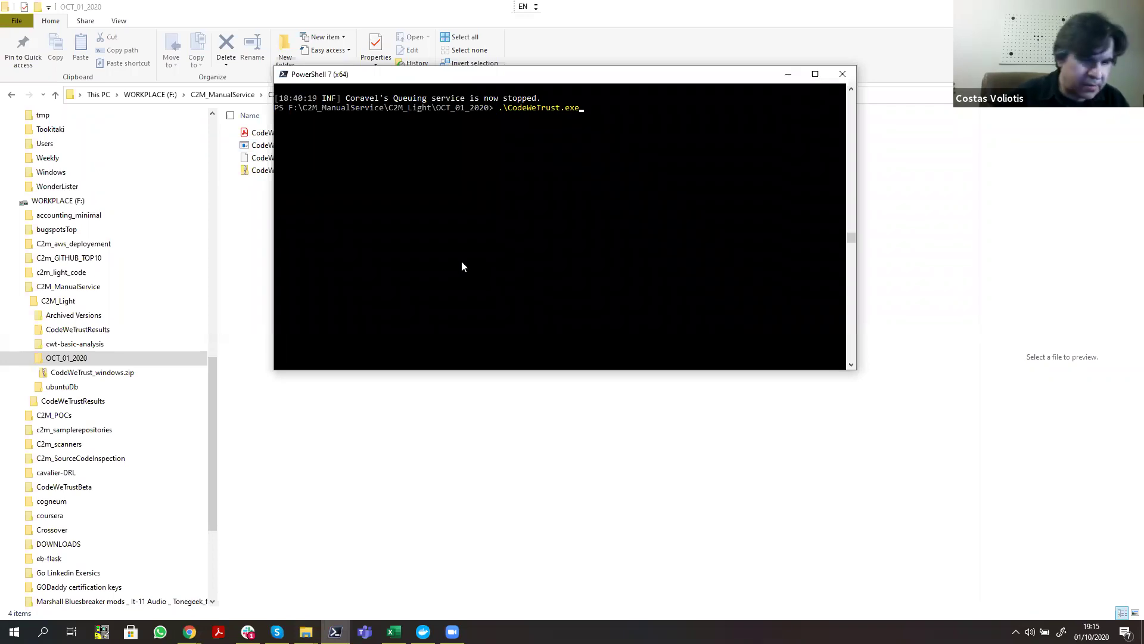
{"action": "scroll", "coordinate": [450, 301], "scroll_direction": "up", "scroll_amount": 1}
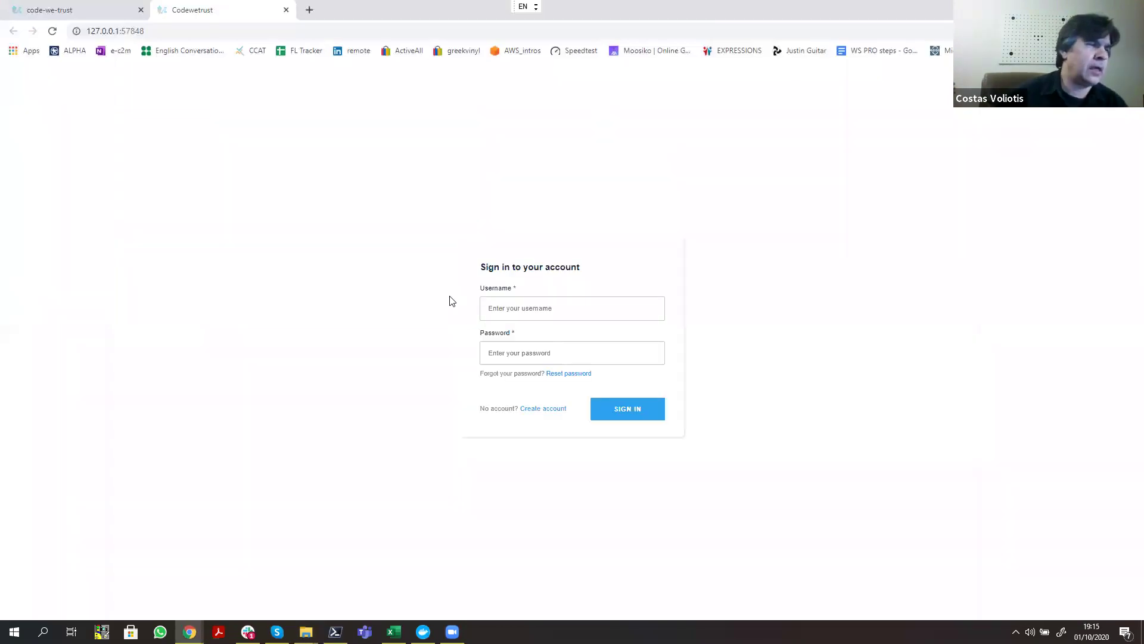
Step: Sign in to c2m light with the saved username and the account password
{"action": "left_click", "coordinate": [497, 311]}
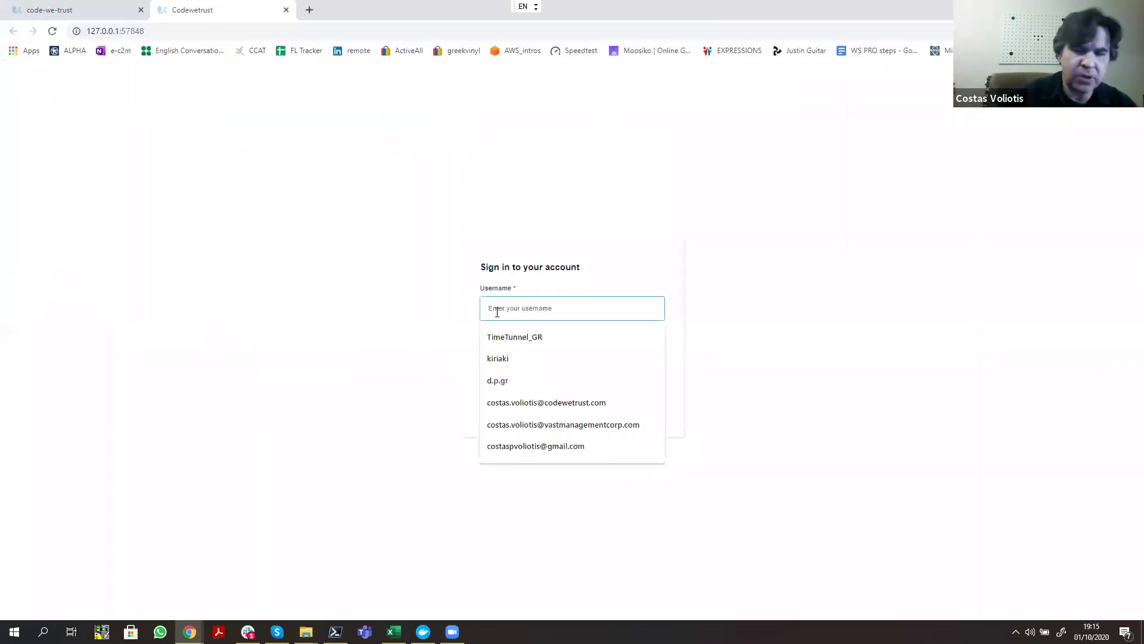
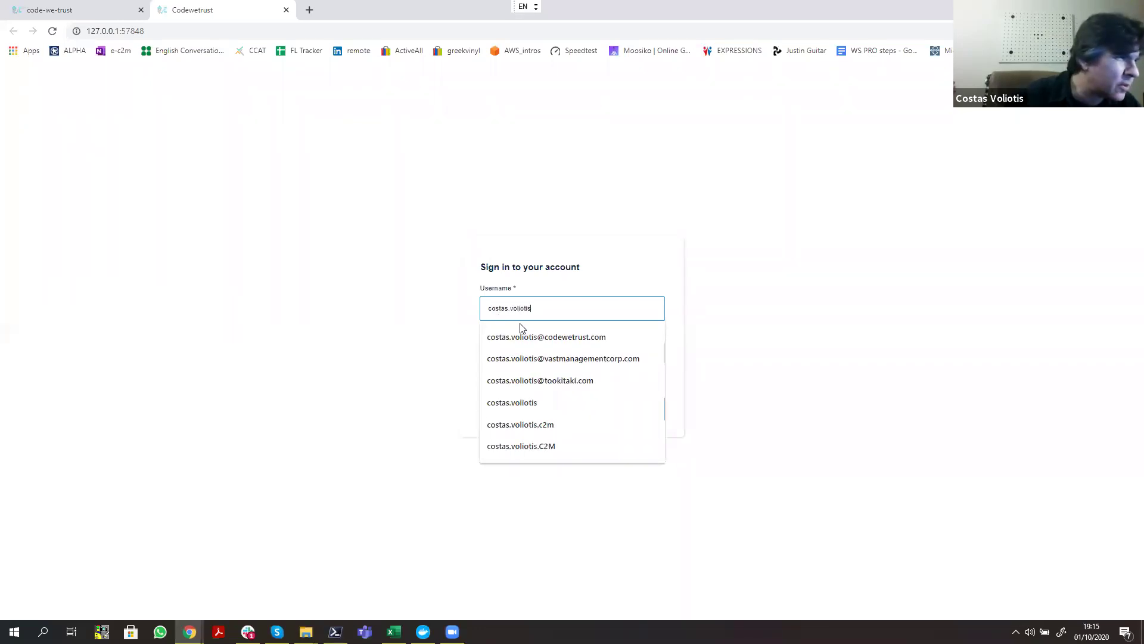
{"action": "left_click", "coordinate": [511, 401]}
{"action": "left_click", "coordinate": [499, 354]}
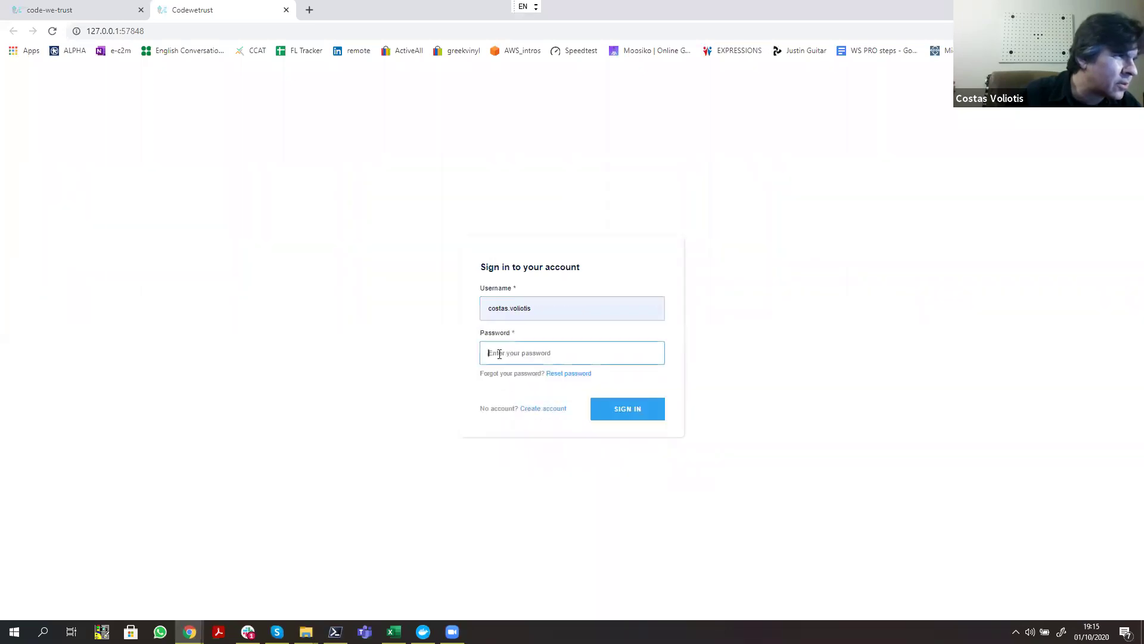
{"action": "type", "text": "***"}
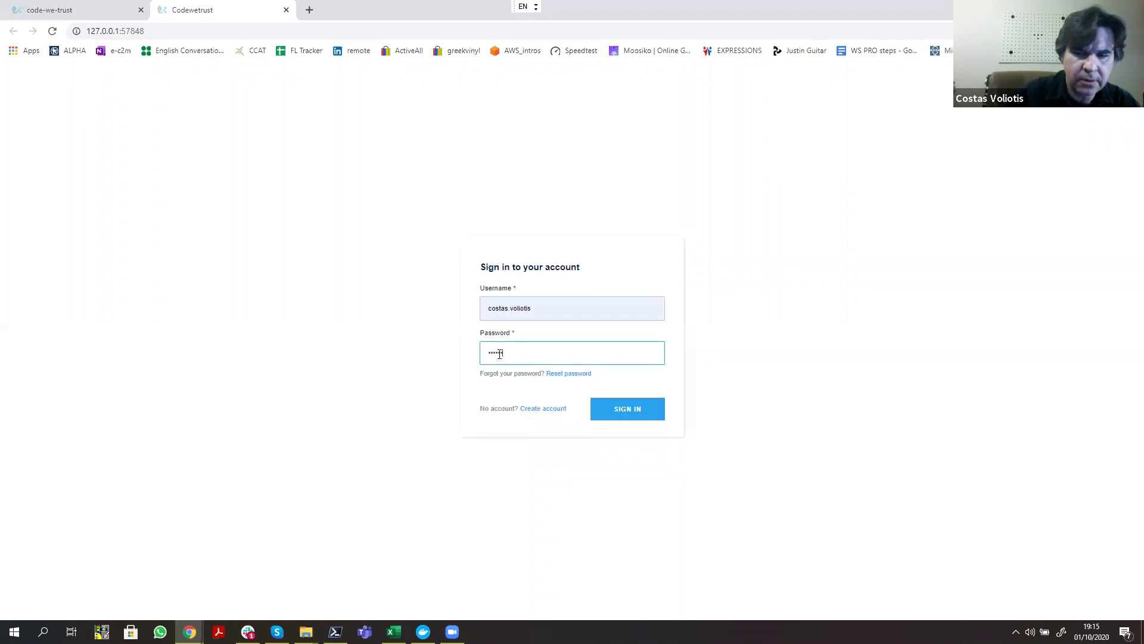
{"action": "type", "text": "******"}
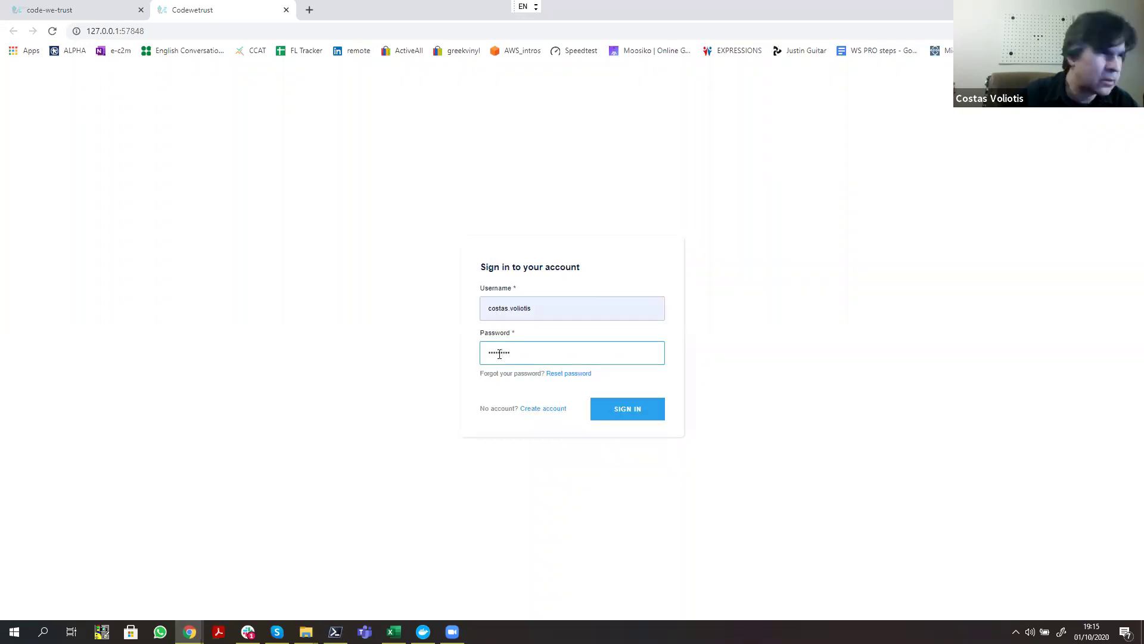
{"action": "left_click", "coordinate": [635, 415]}
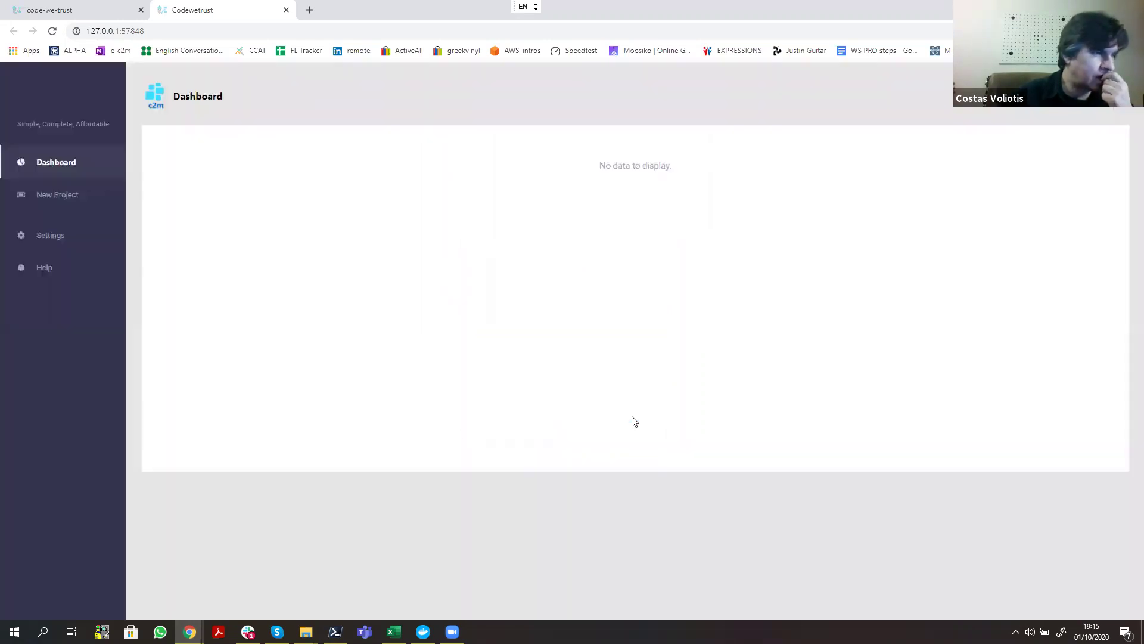
Step: Load the Dashboard's analysed products, then visit the New Project form and Settings
{"action": "left_click", "coordinate": [63, 164]}
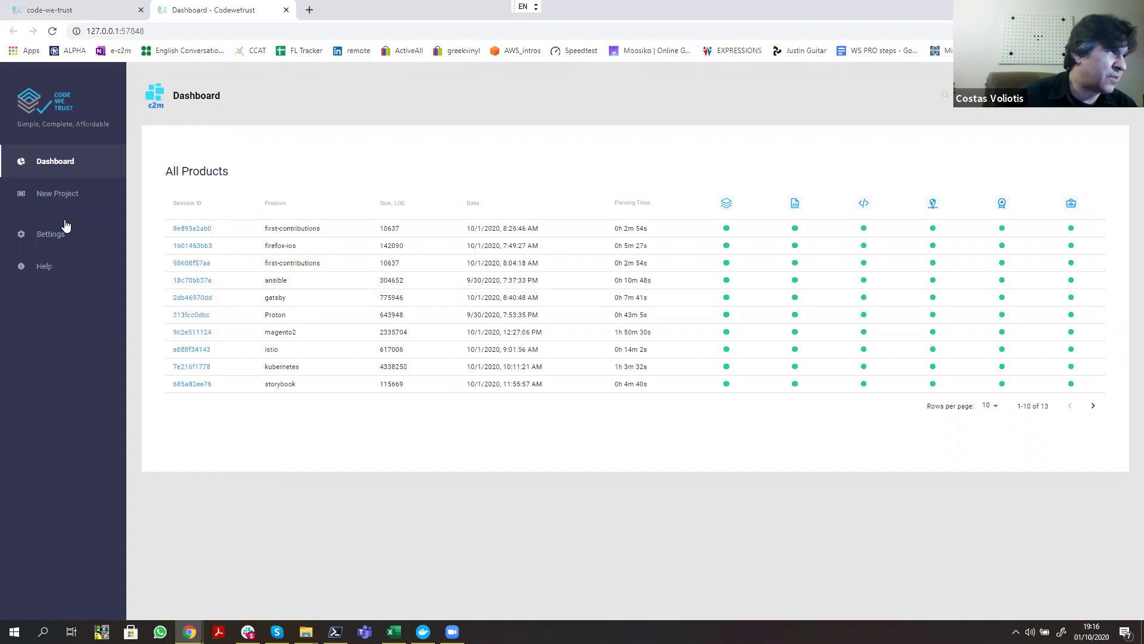
{"action": "left_click", "coordinate": [61, 197]}
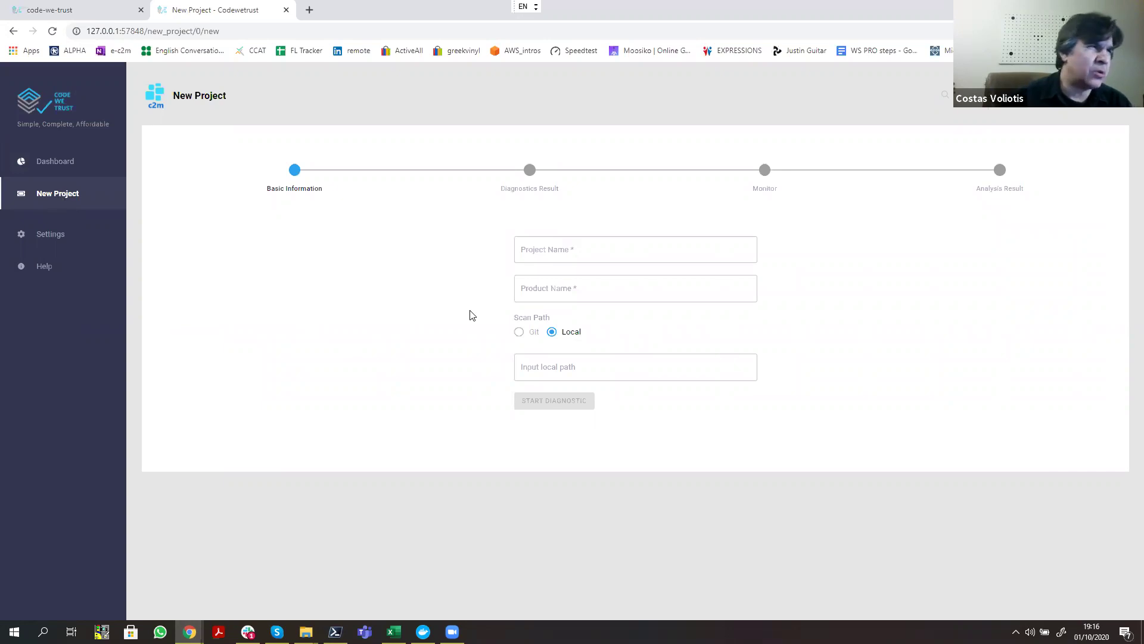
{"action": "left_click", "coordinate": [50, 238]}
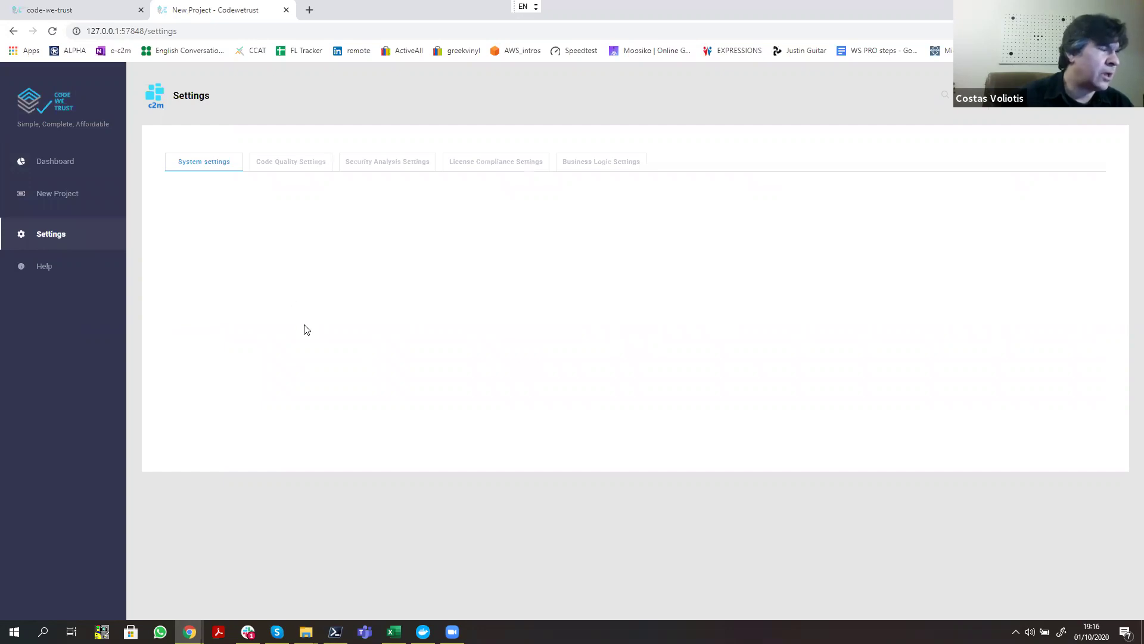
Step: Review the Docker system settings, ending on Code Quality thresholds (risks 5, coverage 80%, smells 20)
{"action": "left_click", "coordinate": [270, 168]}
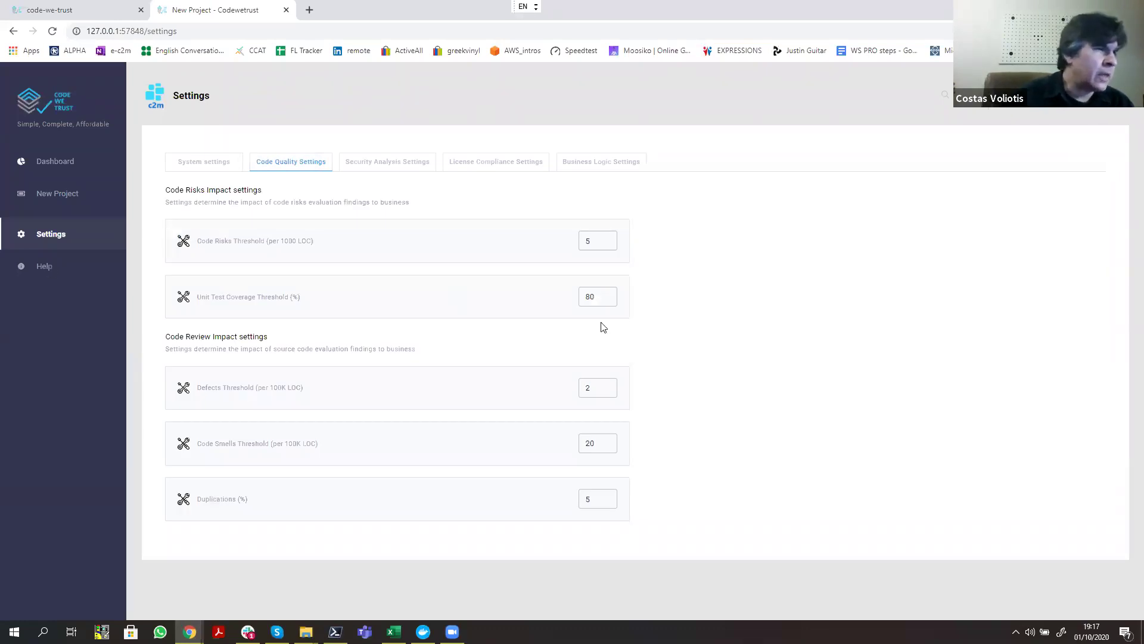
{"action": "left_click", "coordinate": [205, 169]}
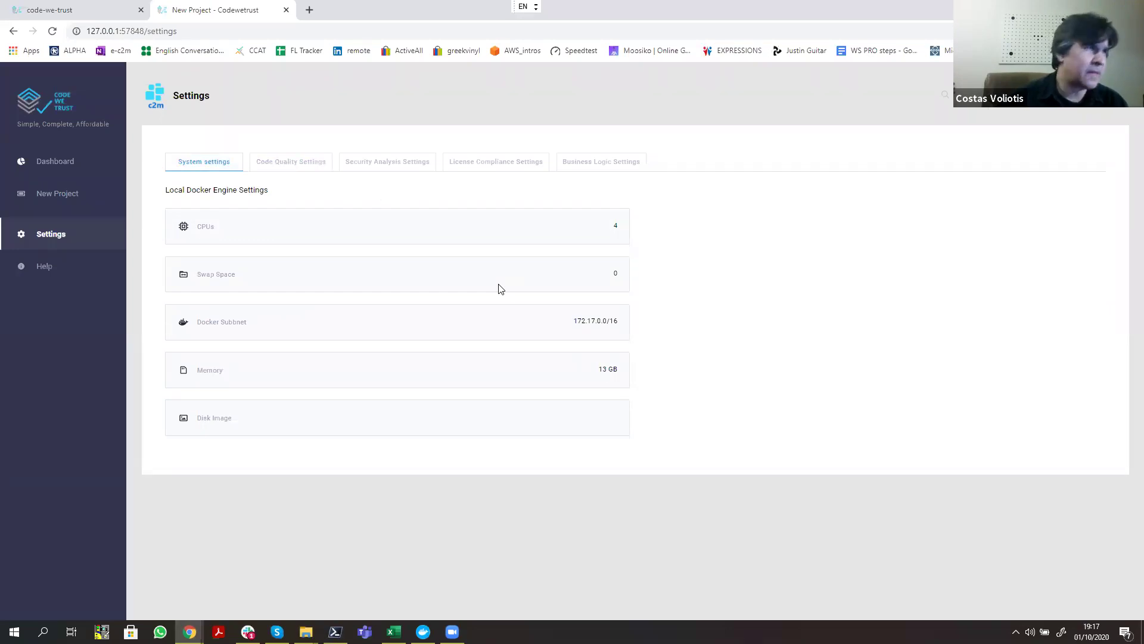
{"action": "left_click", "coordinate": [274, 163]}
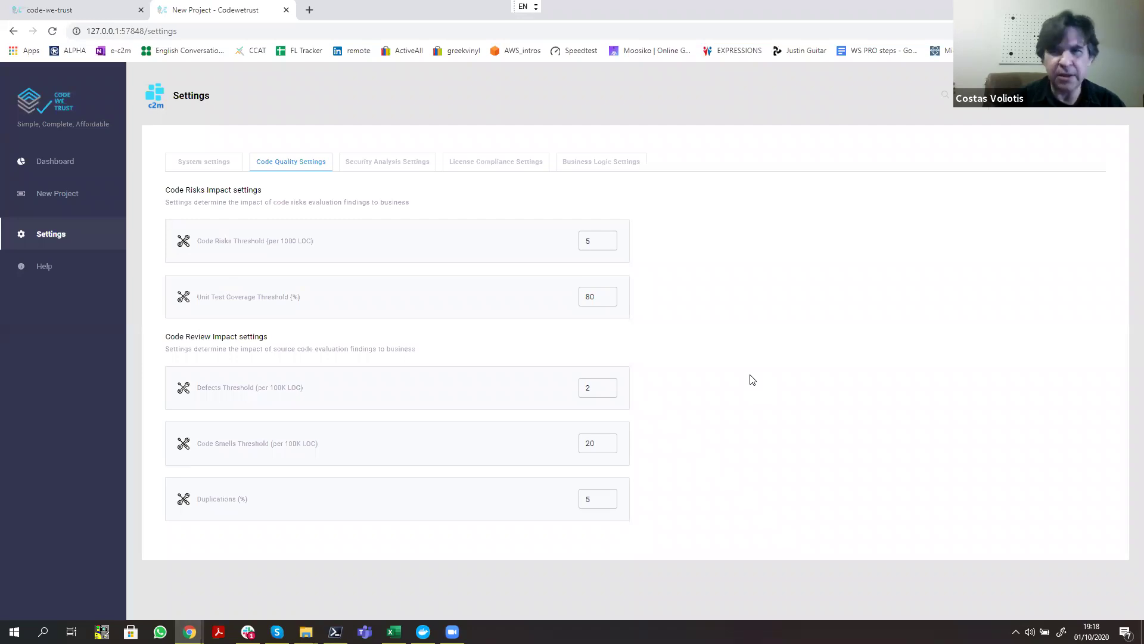
Step: Raise the Vulnerabilities Threshold by one, check the license risks threshold of 5, then open Help
{"action": "left_click", "coordinate": [391, 163]}
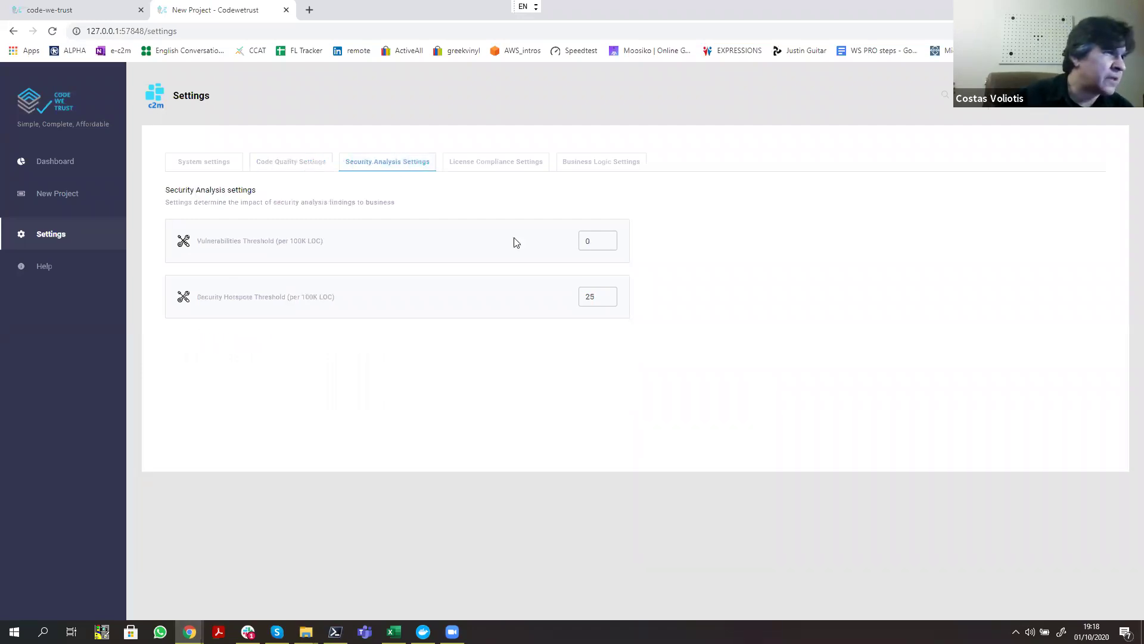
{"action": "left_click", "coordinate": [608, 239]}
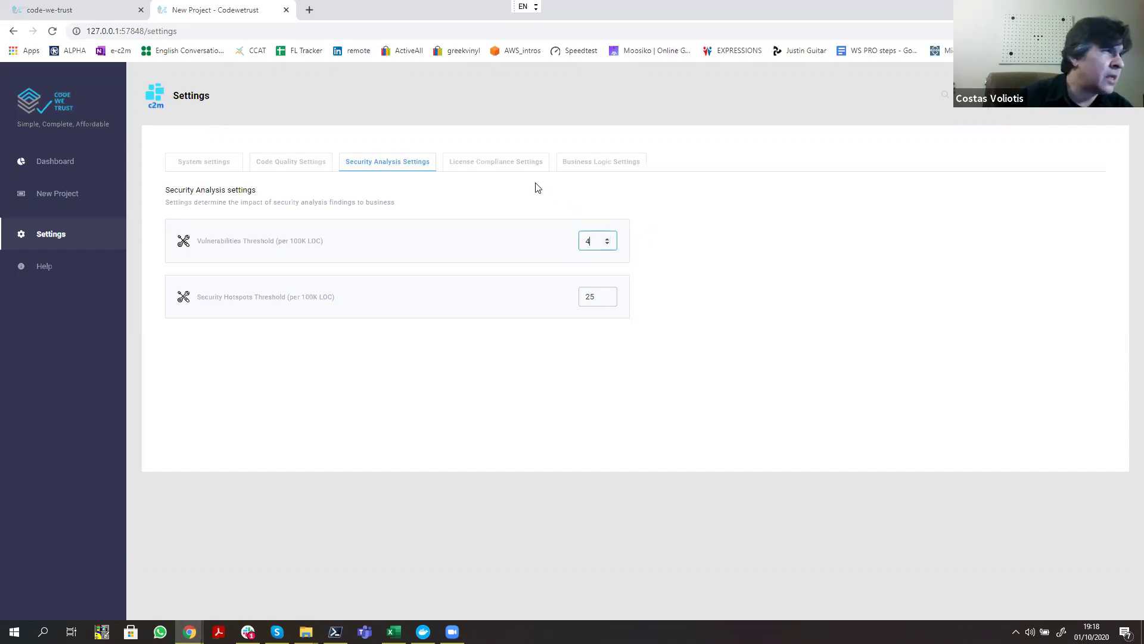
{"action": "left_click", "coordinate": [510, 179]}
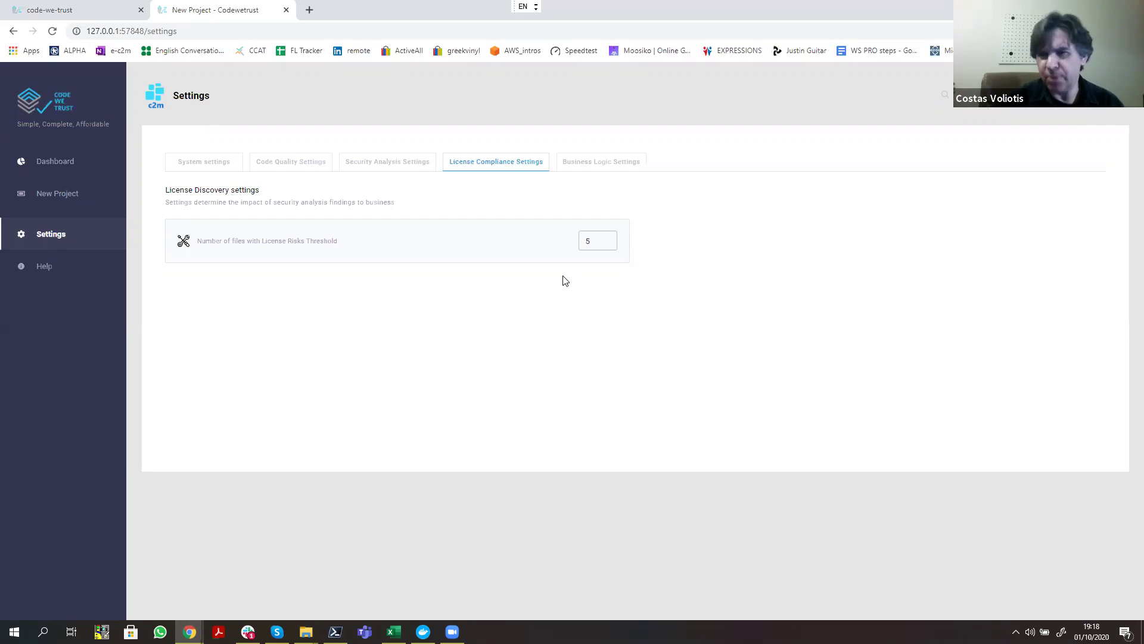
{"action": "left_click", "coordinate": [44, 267]}
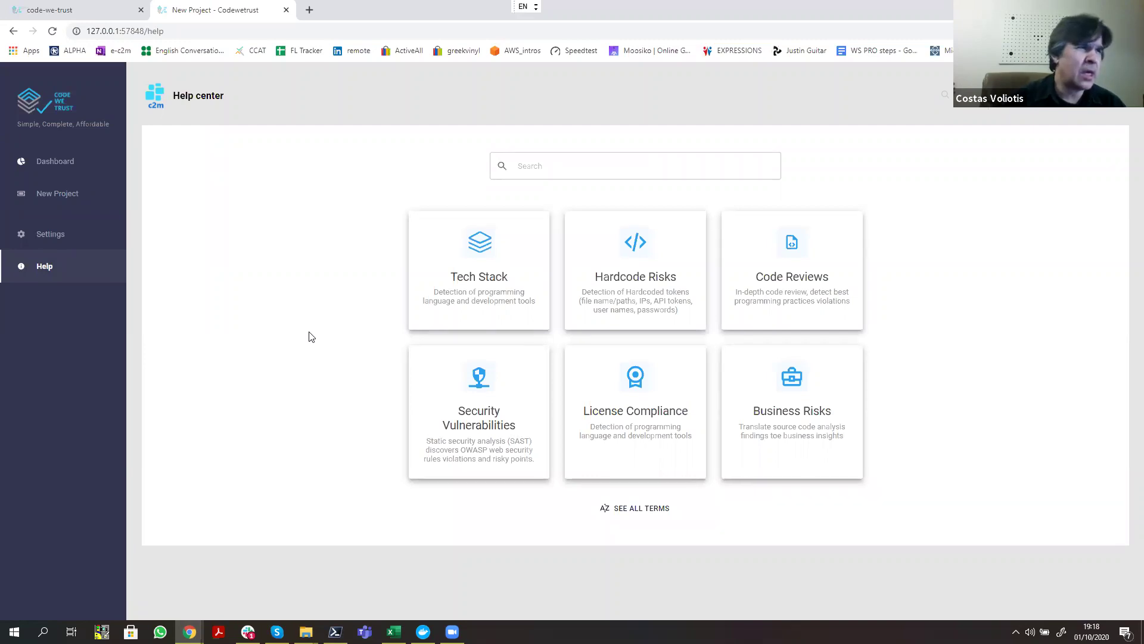
Step: Browse the Tech Stack help terms and scroll through the All Terms glossary
{"action": "left_click", "coordinate": [483, 282]}
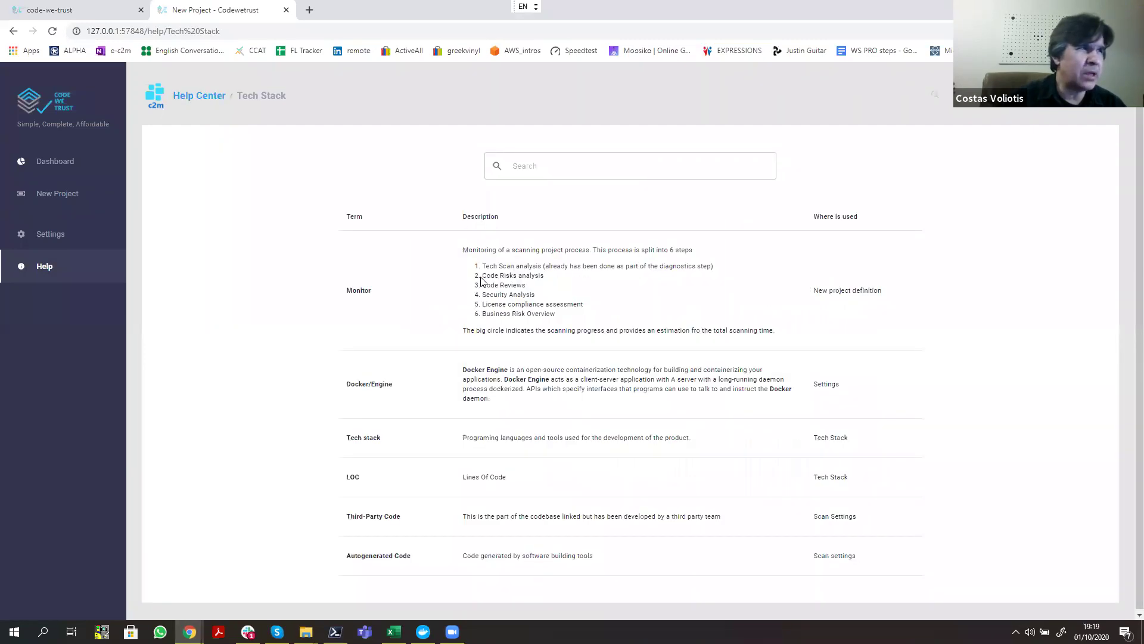
{"action": "left_click", "coordinate": [206, 97]}
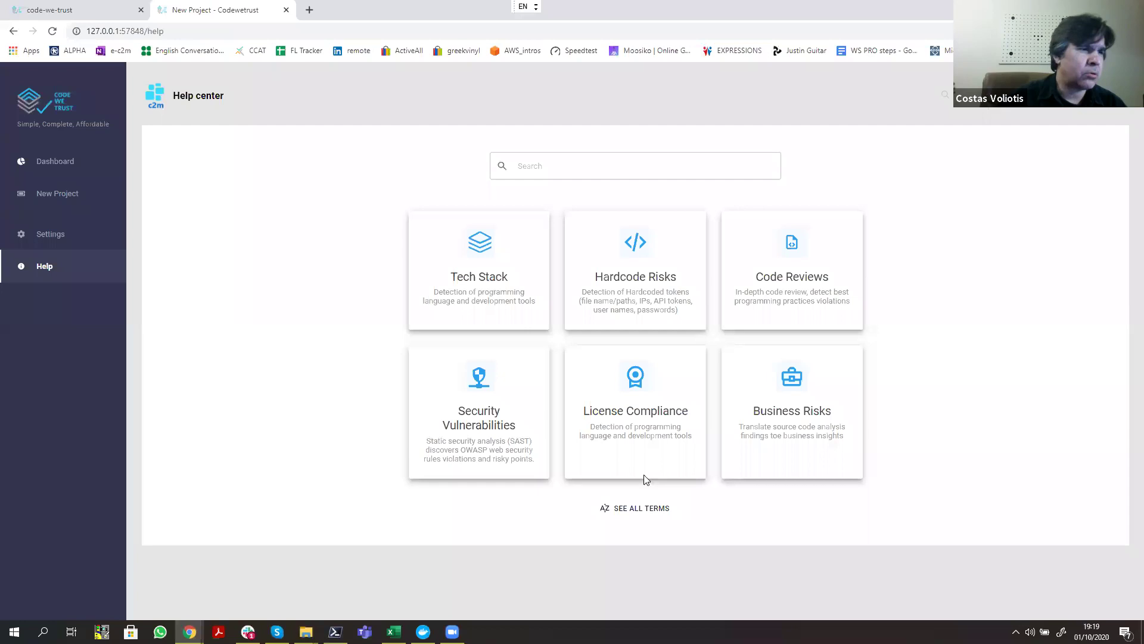
{"action": "left_click", "coordinate": [623, 510]}
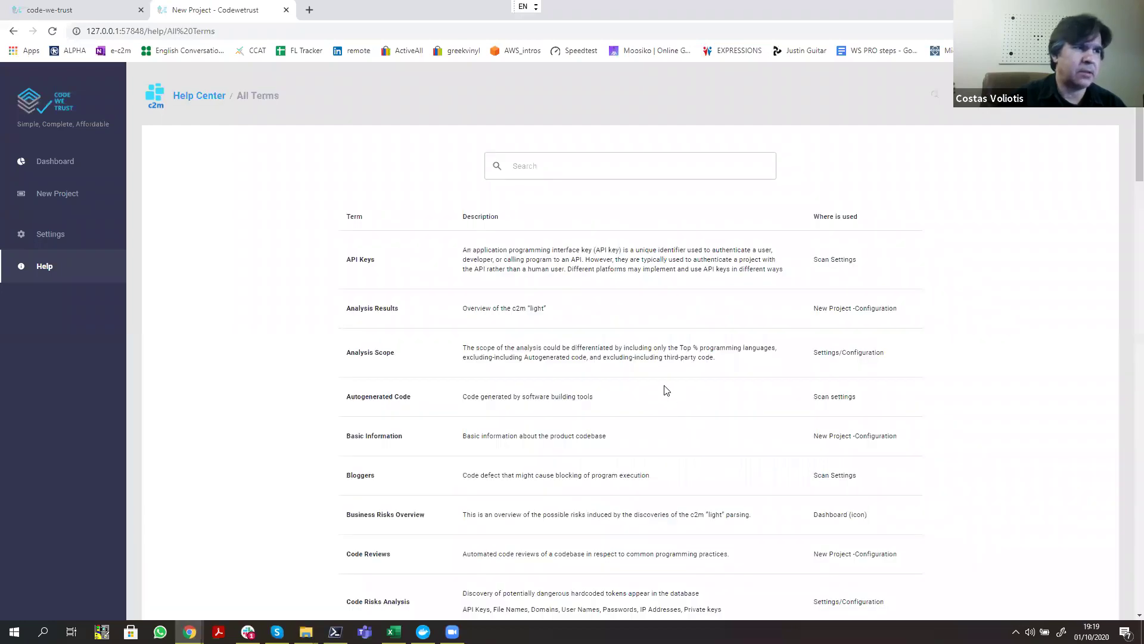
{"action": "scroll", "coordinate": [654, 417], "scroll_direction": "down", "scroll_amount": 7}
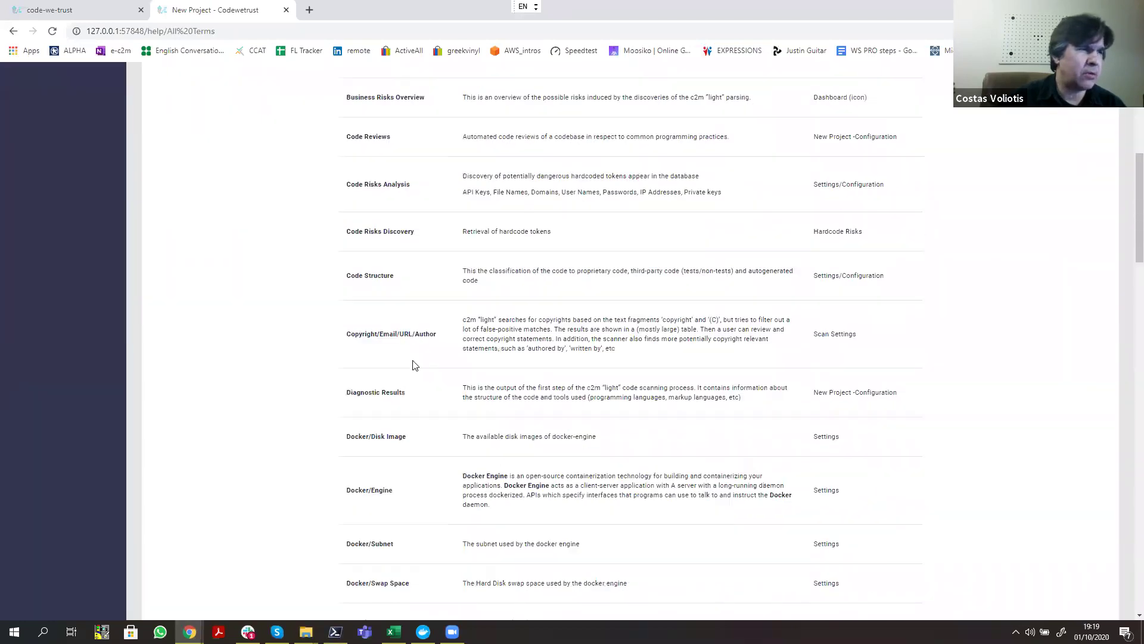
{"action": "scroll", "coordinate": [416, 364], "scroll_direction": "down", "scroll_amount": 11}
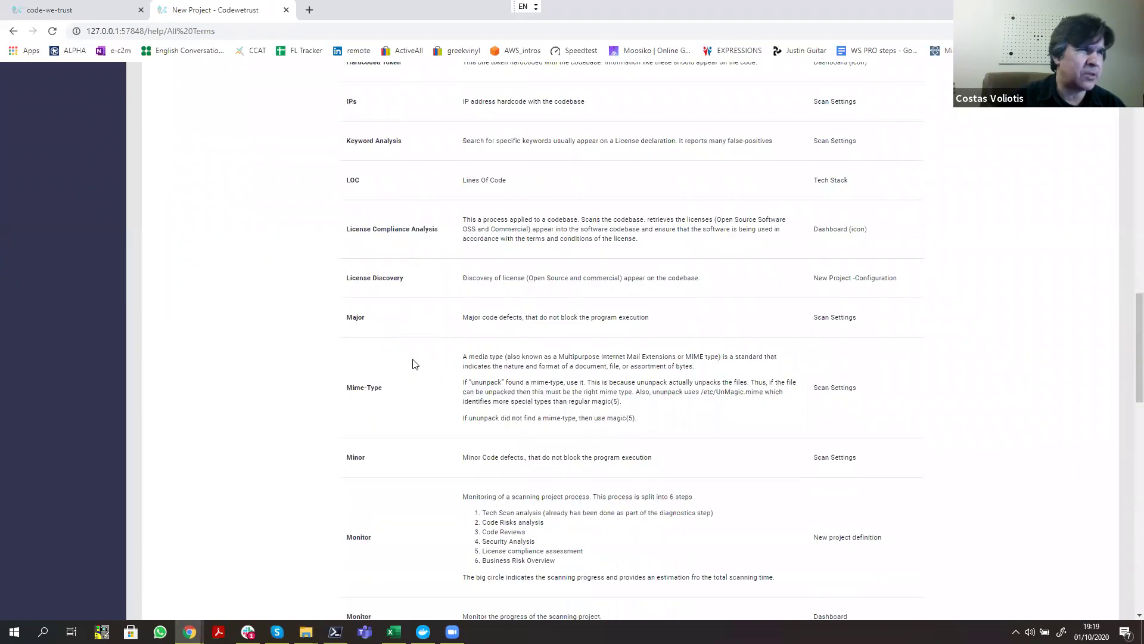
{"action": "scroll", "coordinate": [415, 364], "scroll_direction": "down", "scroll_amount": 1}
{"action": "scroll", "coordinate": [417, 364], "scroll_direction": "down", "scroll_amount": 3}
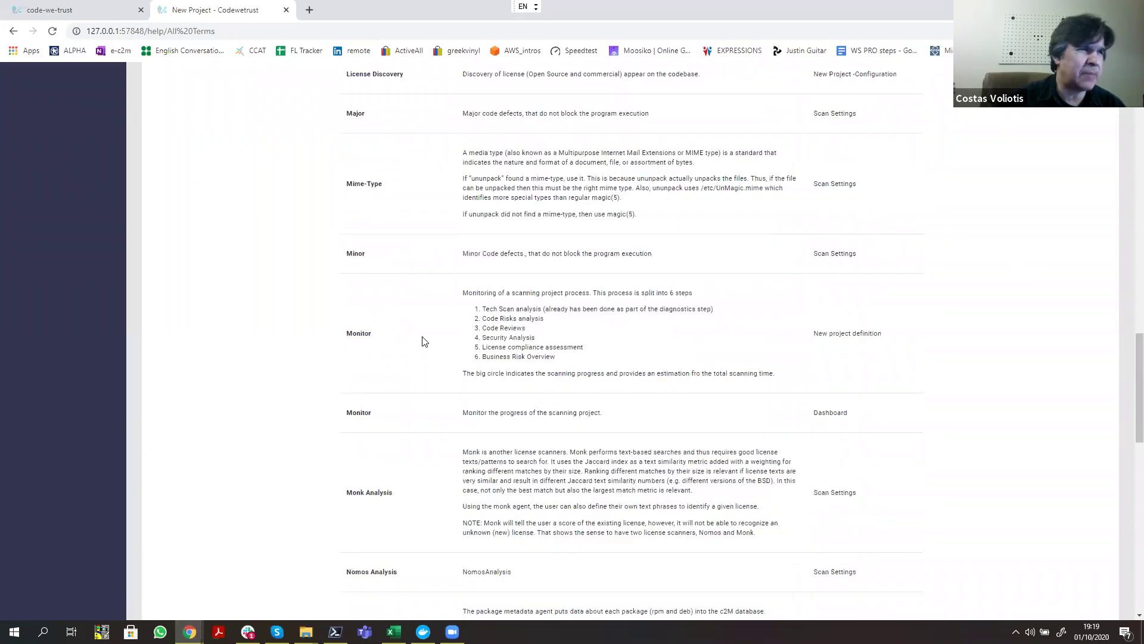
{"action": "scroll", "coordinate": [449, 330], "scroll_direction": "up", "scroll_amount": 20}
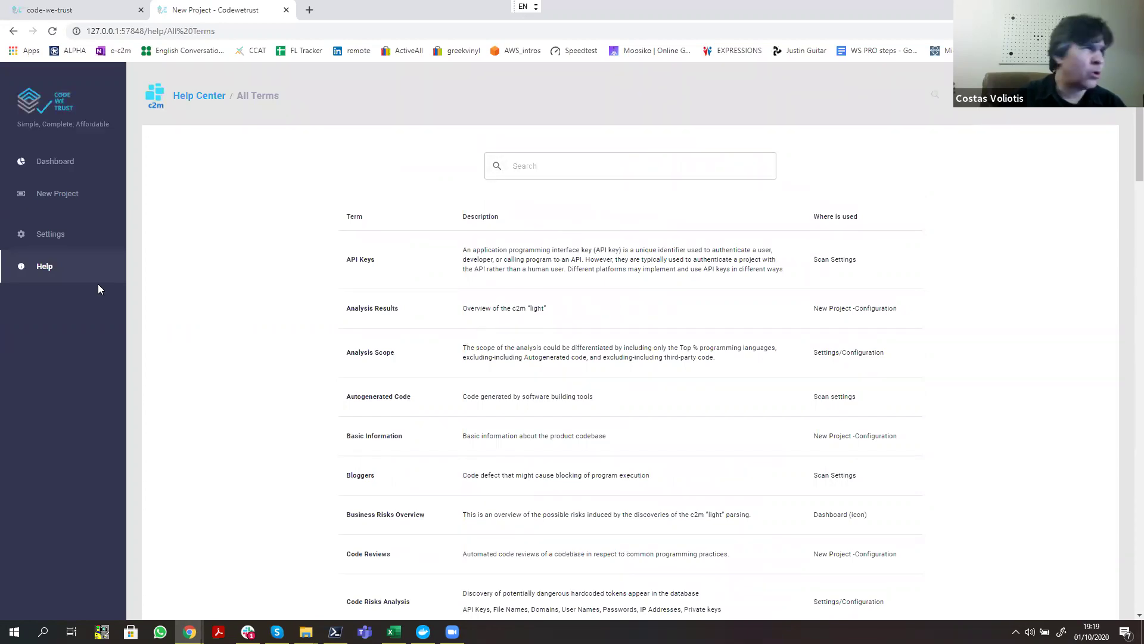
Step: Pass through Dashboard, Settings and Help to a blank New Project form
{"action": "left_click", "coordinate": [56, 171]}
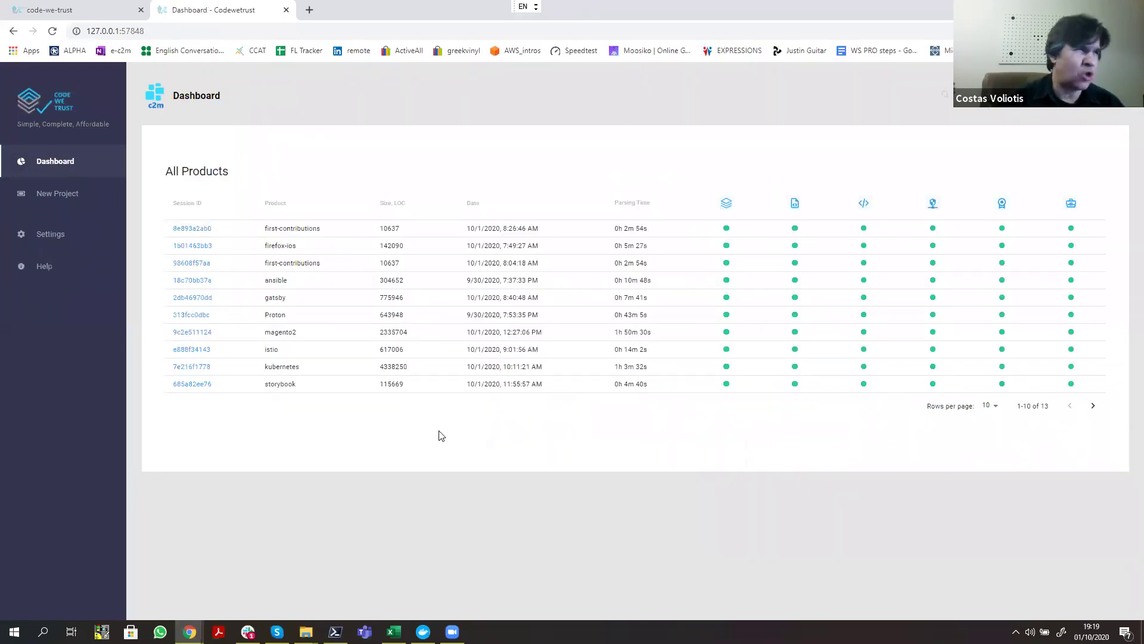
{"action": "left_click", "coordinate": [58, 240]}
{"action": "left_click", "coordinate": [37, 271]}
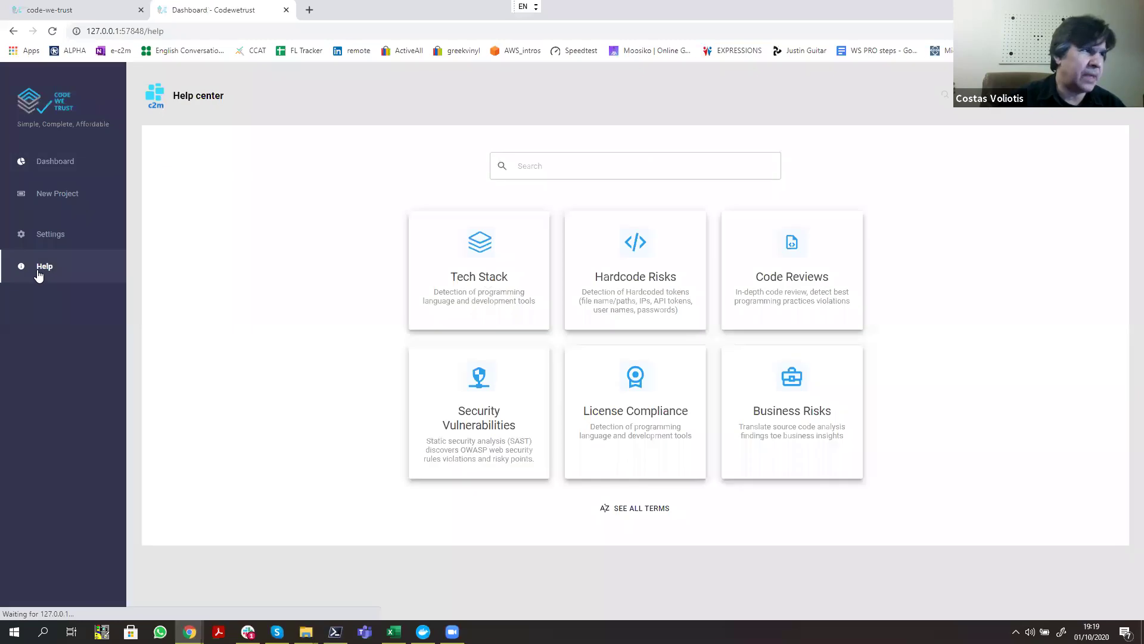
{"action": "left_click", "coordinate": [45, 197]}
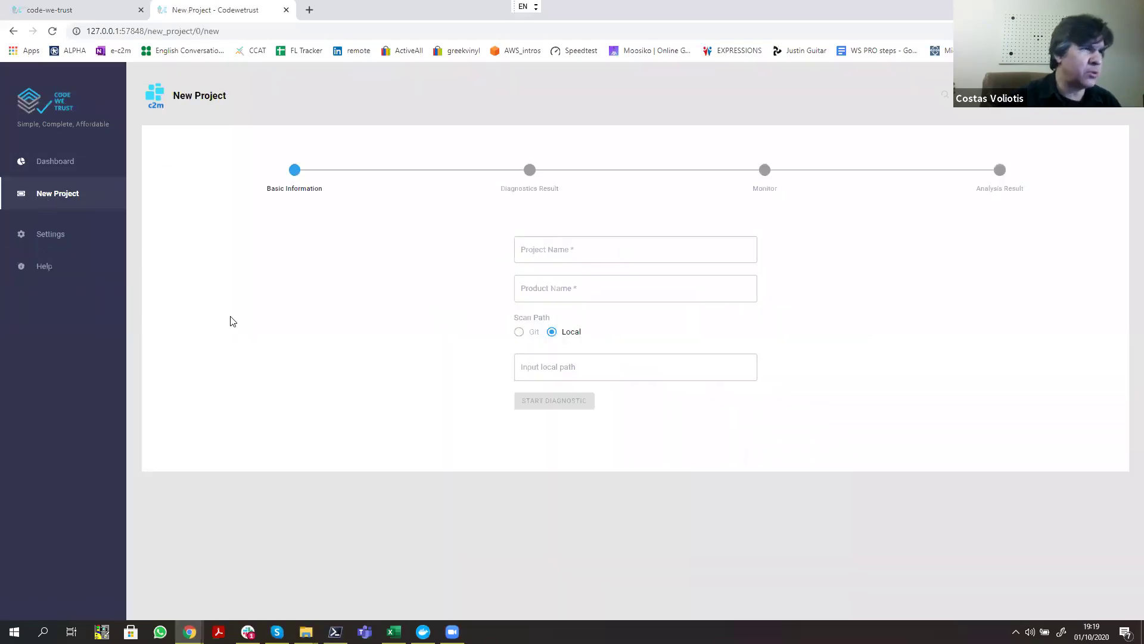
Step: In File Explorer, navigate to the C2m_GITHUB_TOP10 > SAMPLE_CODE folder
{"action": "mouse_move", "coordinate": [306, 632]}
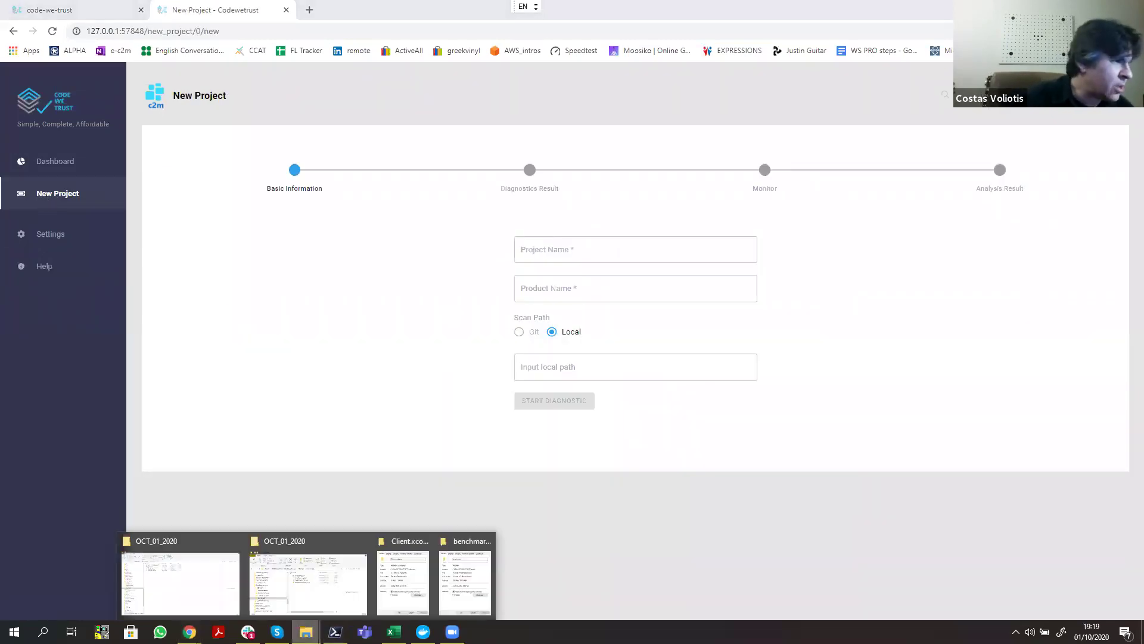
{"action": "left_click", "coordinate": [308, 581]}
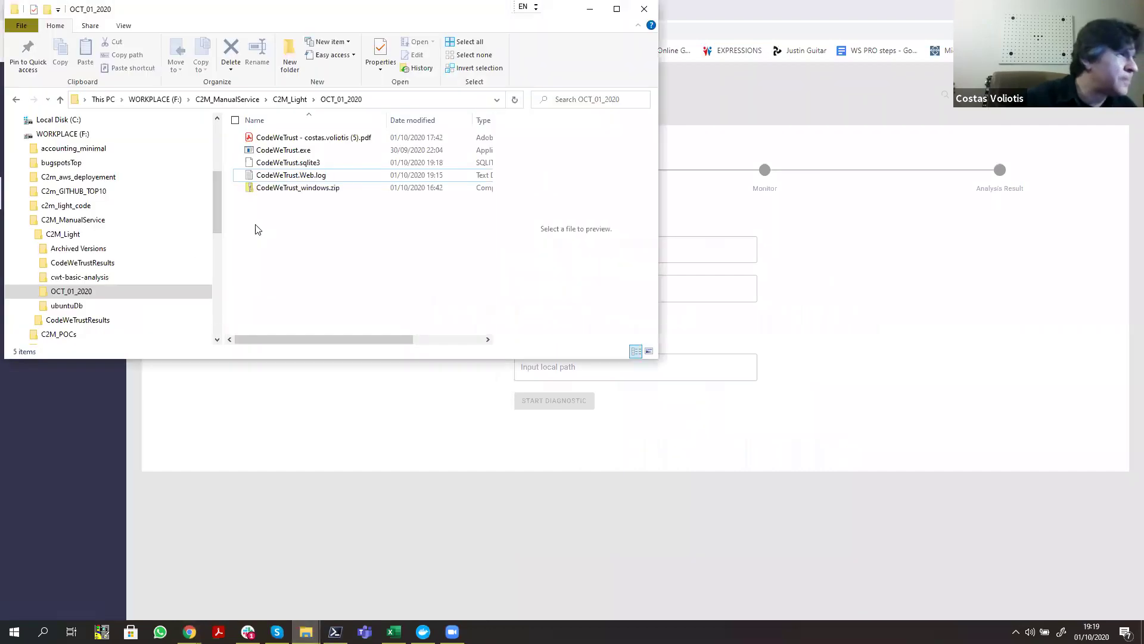
{"action": "left_click", "coordinate": [26, 234]}
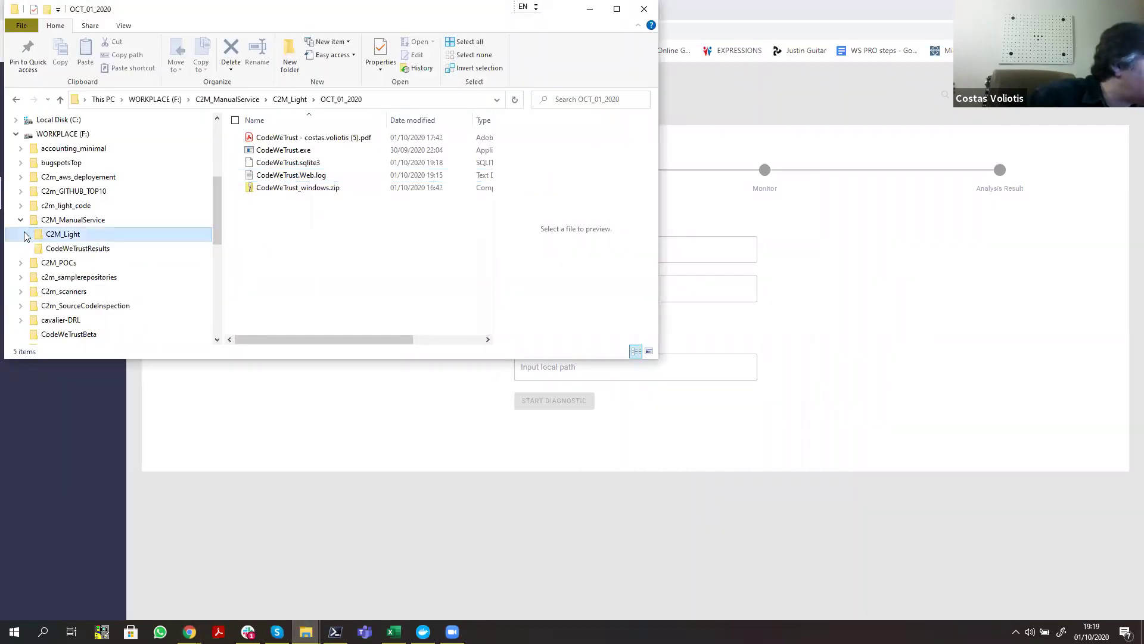
{"action": "left_click", "coordinate": [20, 192]}
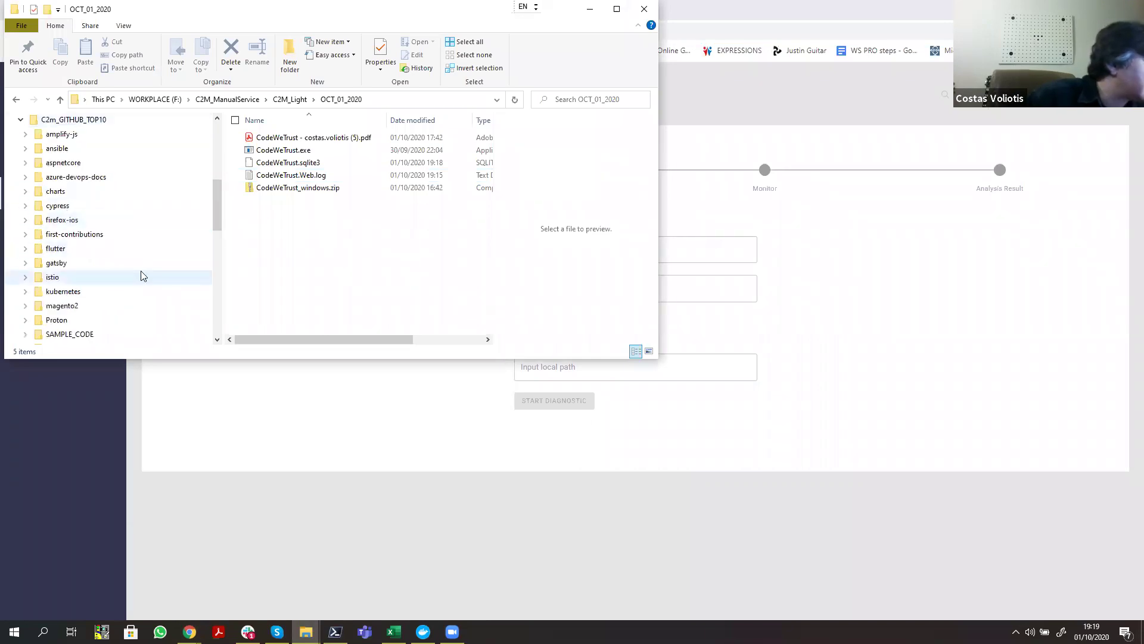
{"action": "left_click", "coordinate": [78, 333]}
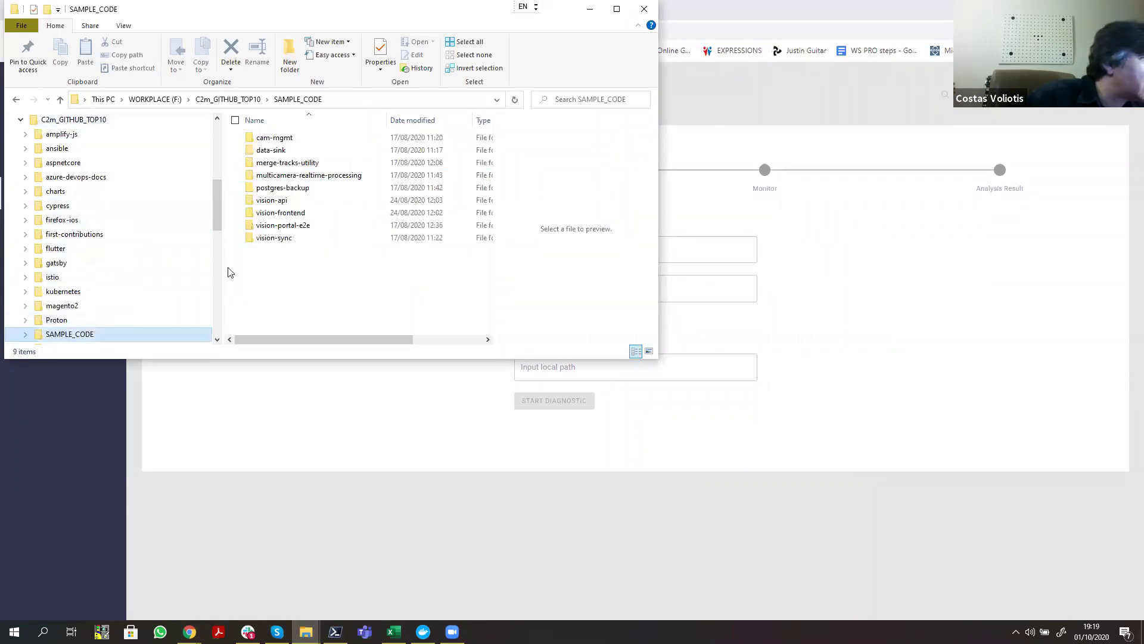
Step: Copy the vision-frontend folder's location F:\C2m_GITHUB_TOP10\SAMPLE_CODE from its Properties and close them
{"action": "right_click", "coordinate": [280, 214]}
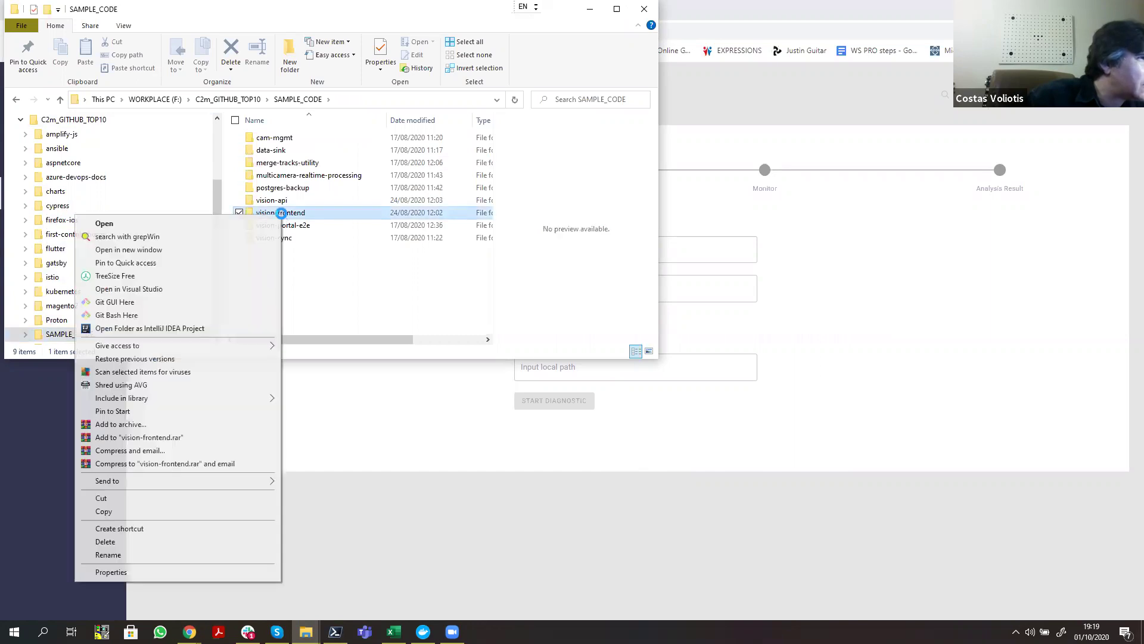
{"action": "left_click", "coordinate": [122, 573]}
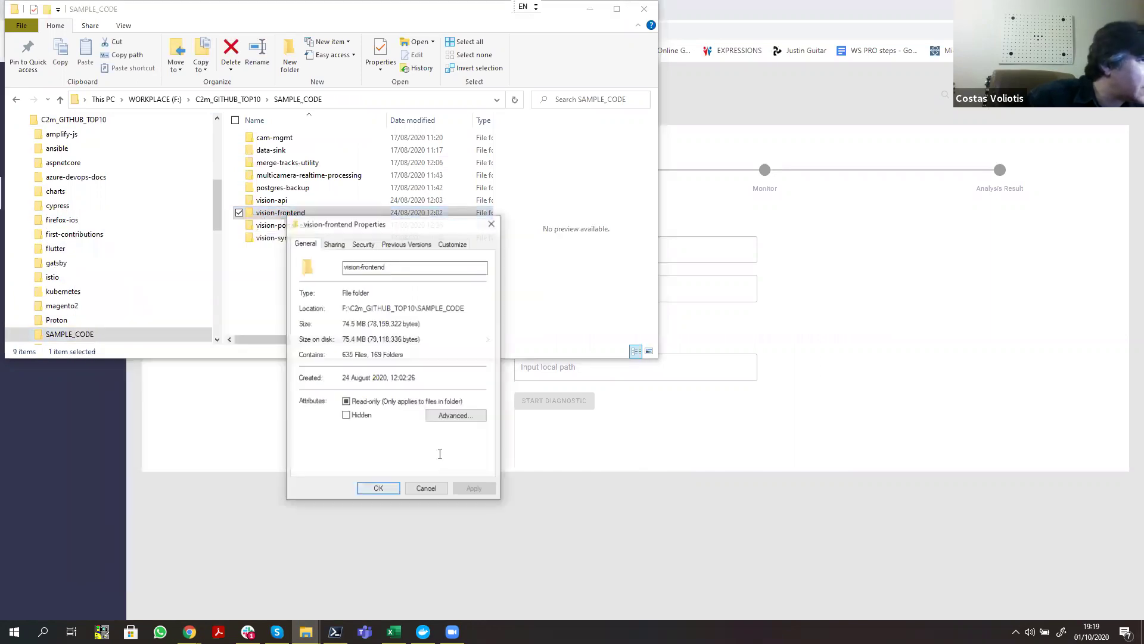
{"action": "left_click_drag", "start_coordinate": [467, 308], "coordinate": [349, 309]}
{"action": "right_click", "coordinate": [359, 308]}
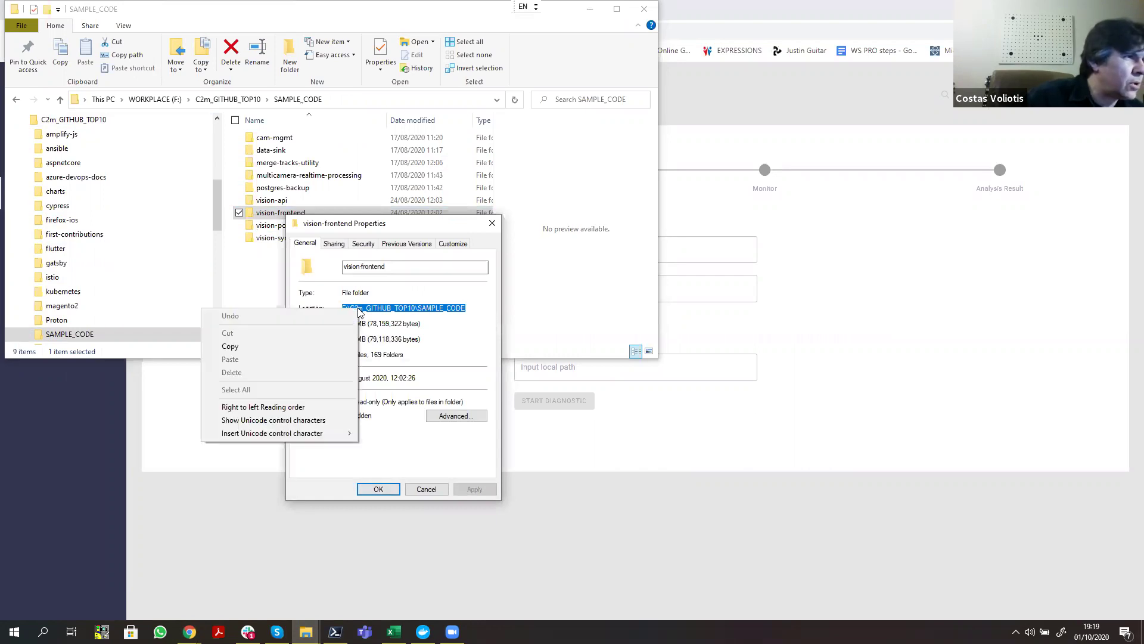
{"action": "left_click", "coordinate": [316, 346]}
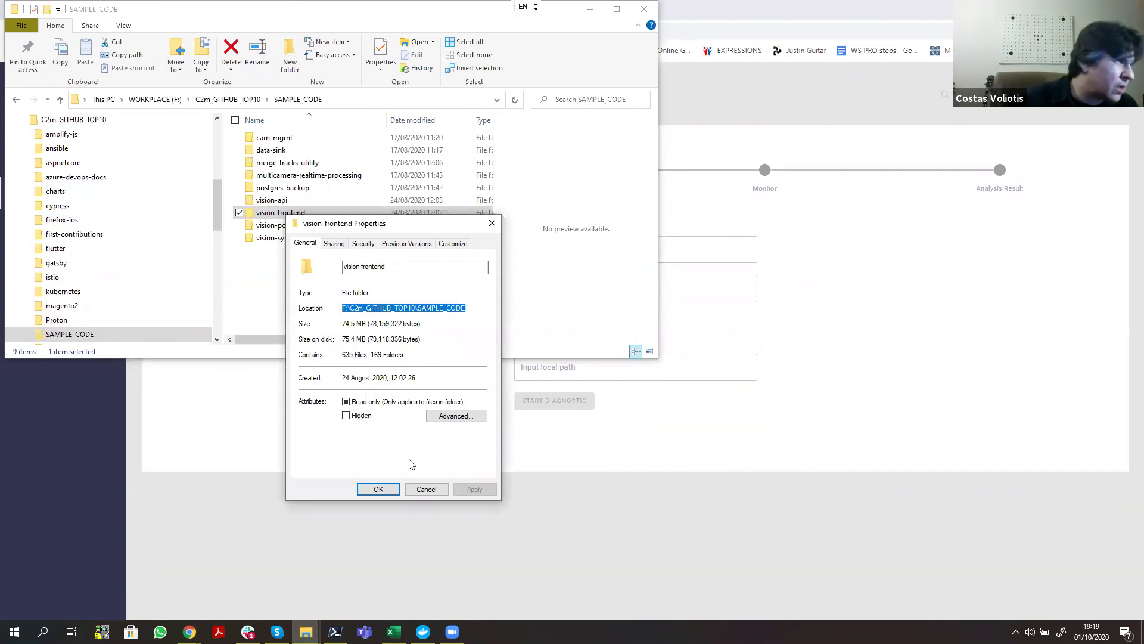
{"action": "left_click", "coordinate": [381, 489]}
Step: Create project 'sample s1', product 'Samplecode', path F:\C2m_GITHUB_TOP10\SAMPLE_CODE, and start the diagnostic
{"action": "left_click", "coordinate": [650, 417]}
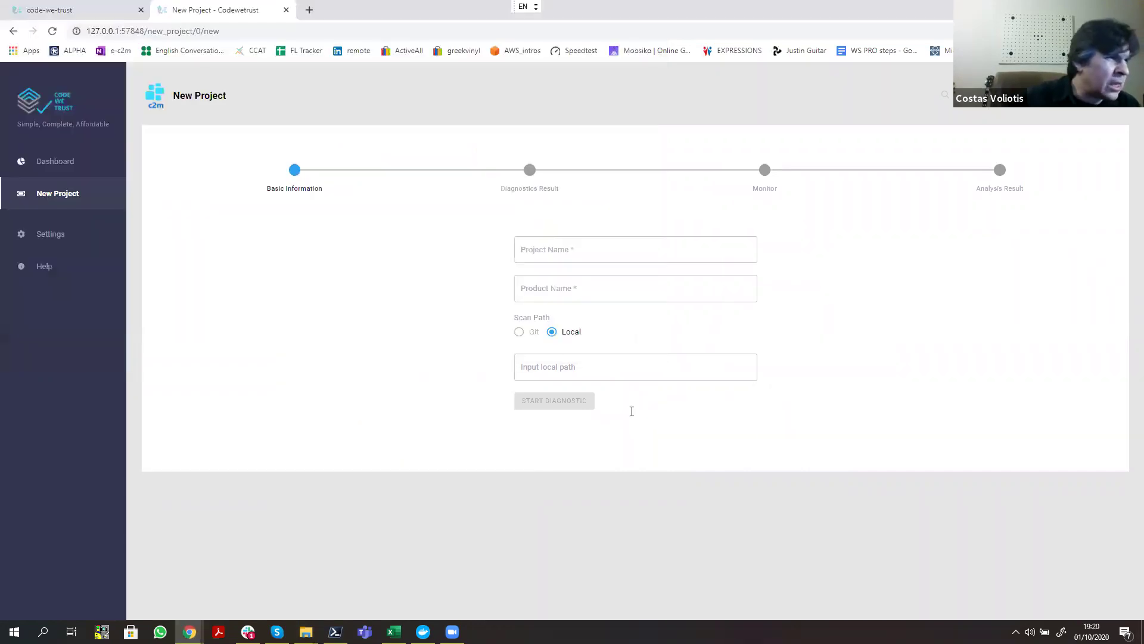
{"action": "left_click", "coordinate": [564, 368]}
{"action": "right_click", "coordinate": [563, 369]}
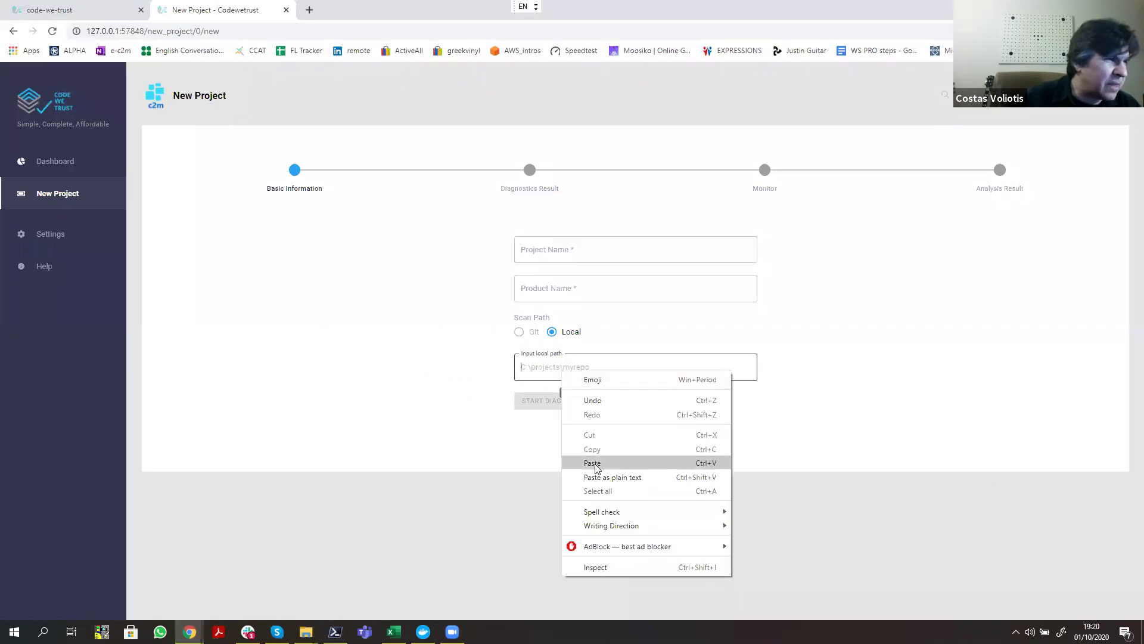
{"action": "left_click", "coordinate": [593, 463]}
{"action": "left_click", "coordinate": [567, 285]}
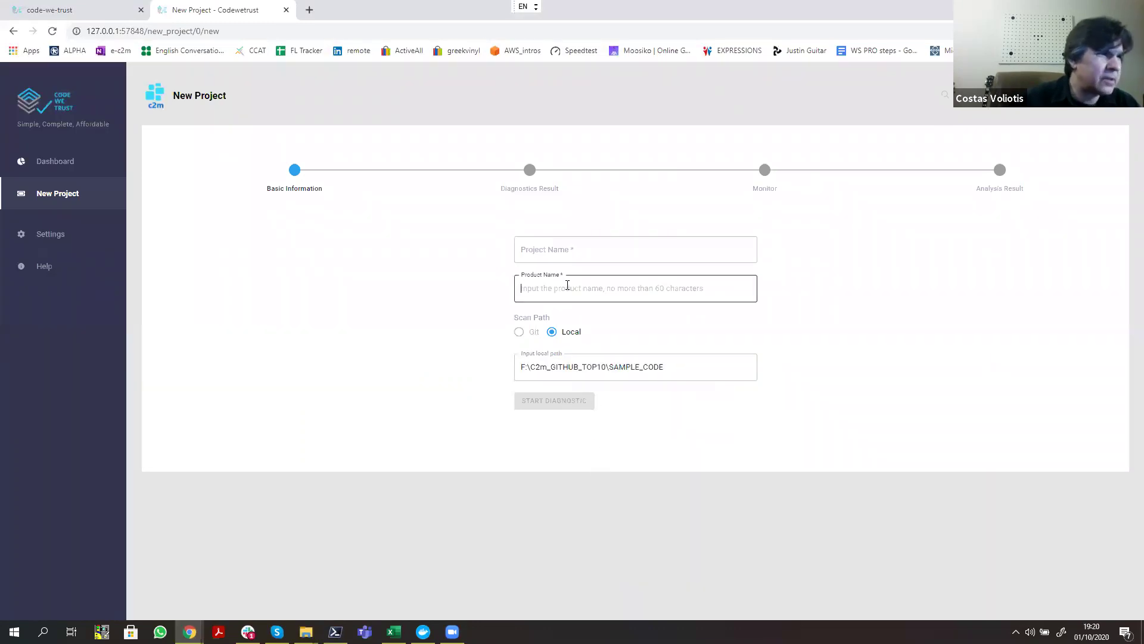
{"action": "type", "text": "Sample"}
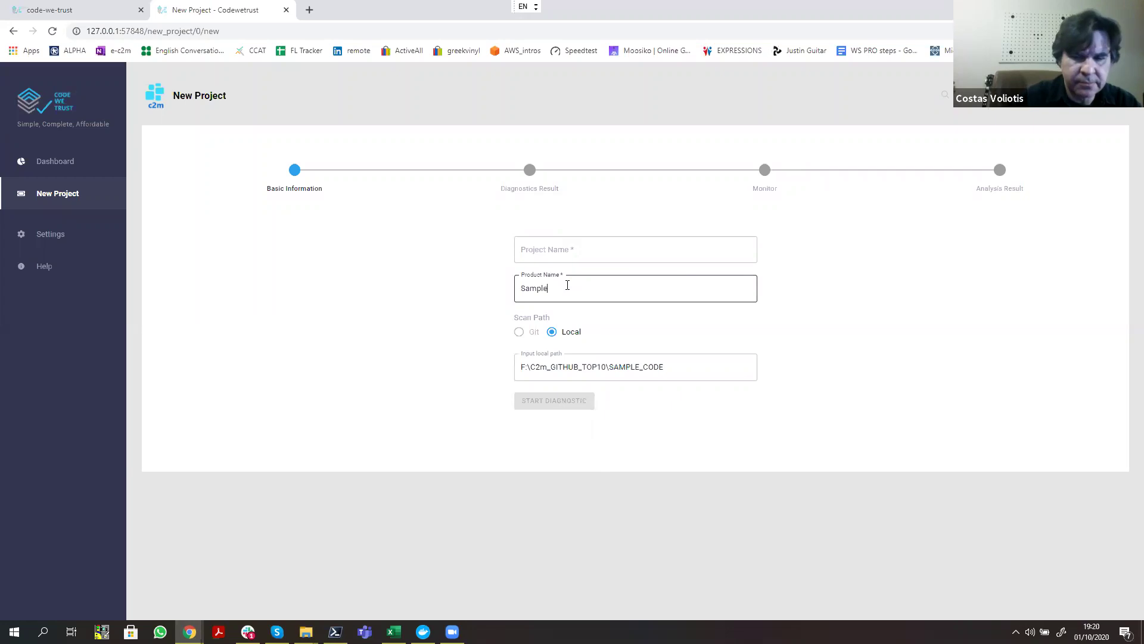
{"action": "type", "text": "code"}
{"action": "left_click", "coordinate": [545, 238]}
{"action": "type", "text": "sample s1"}
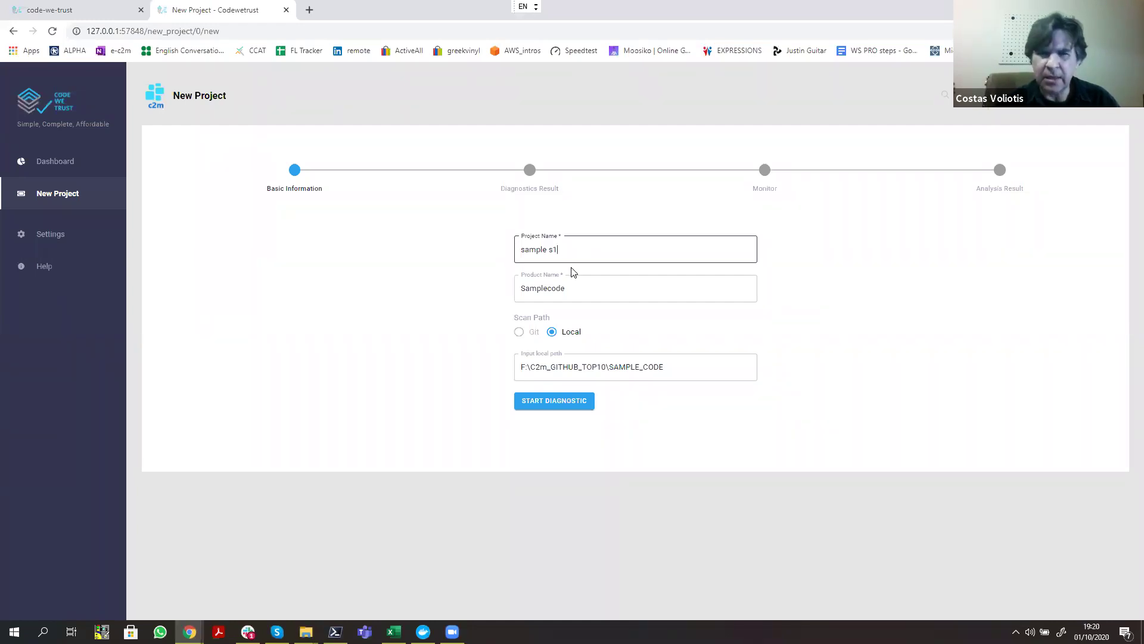
{"action": "left_click", "coordinate": [560, 408]}
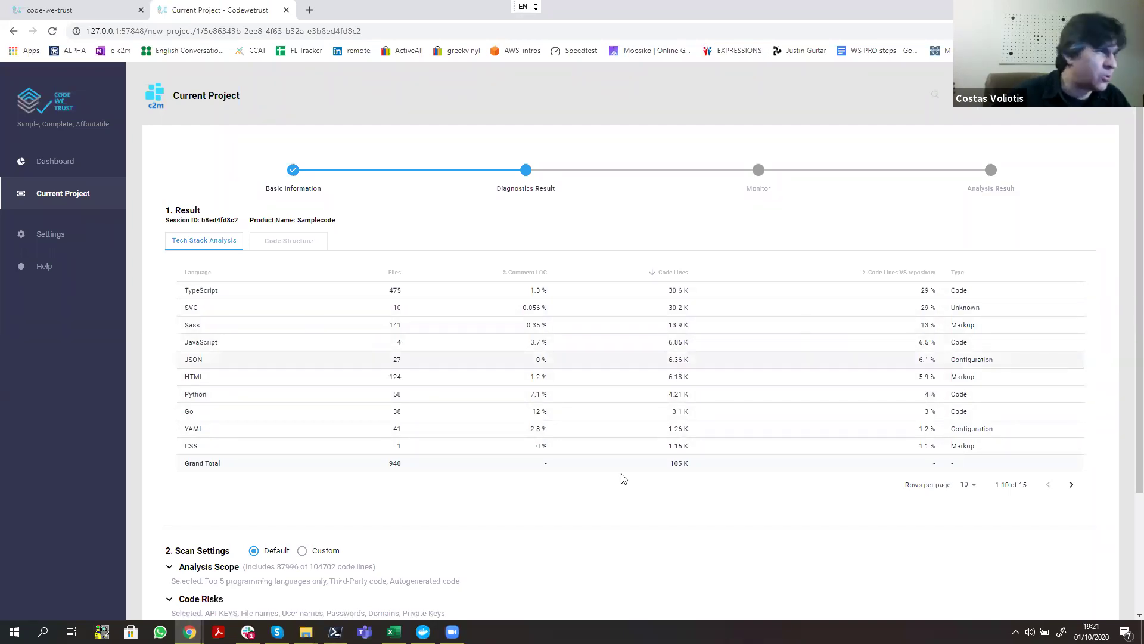
Step: Page through all 15 Tech Stack languages of the Samplecode result, led by TypeScript
{"action": "left_click", "coordinate": [1070, 488]}
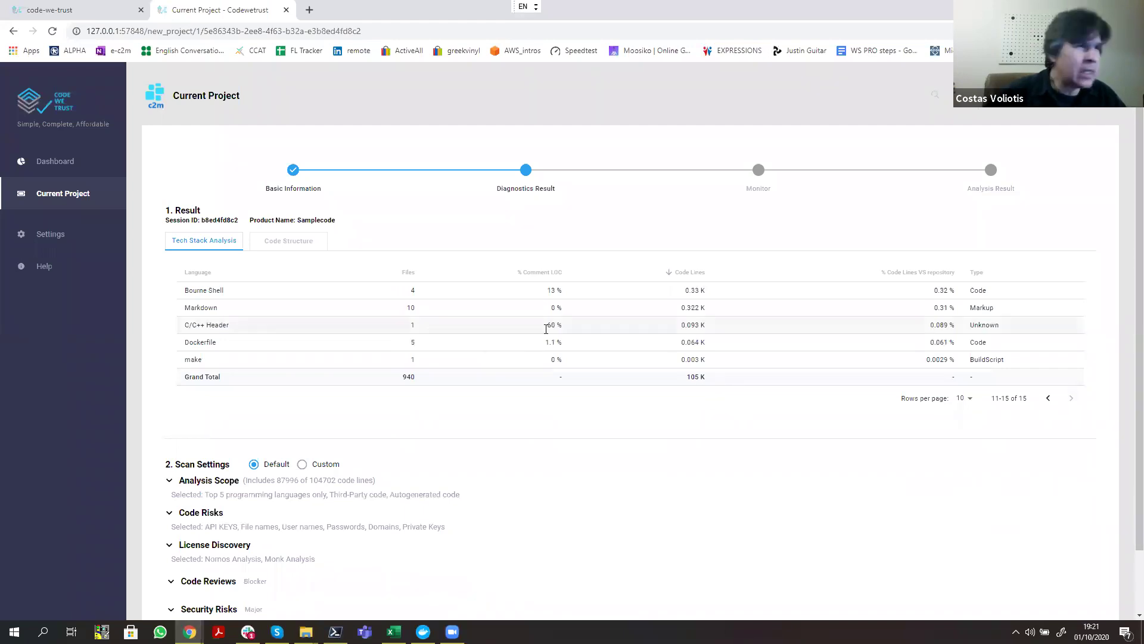
{"action": "left_click", "coordinate": [1048, 399]}
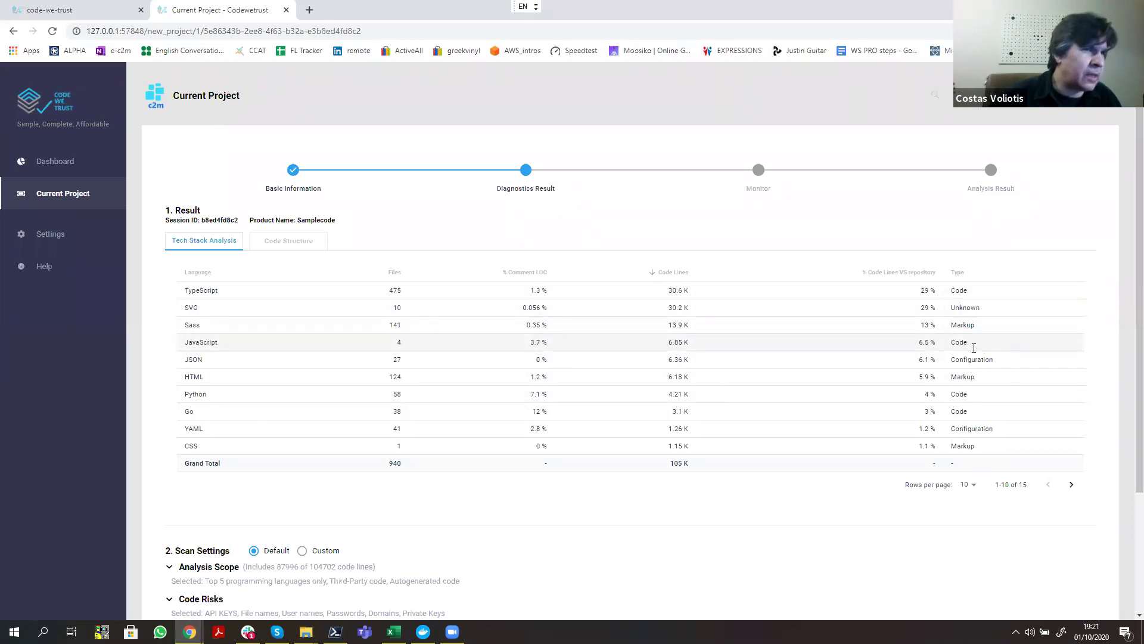
{"action": "scroll", "coordinate": [978, 345], "scroll_direction": "down", "scroll_amount": 1}
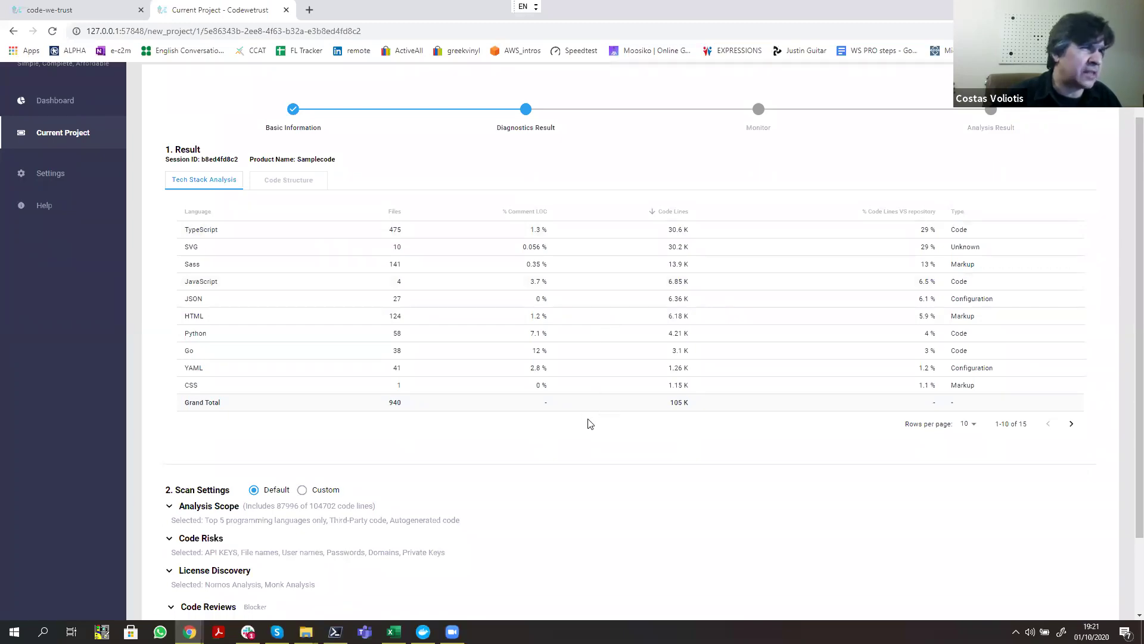
Step: Switch the Samplecode result to its Code Structure view of proprietary, third-party and autogenerated lines
{"action": "left_click", "coordinate": [299, 184]}
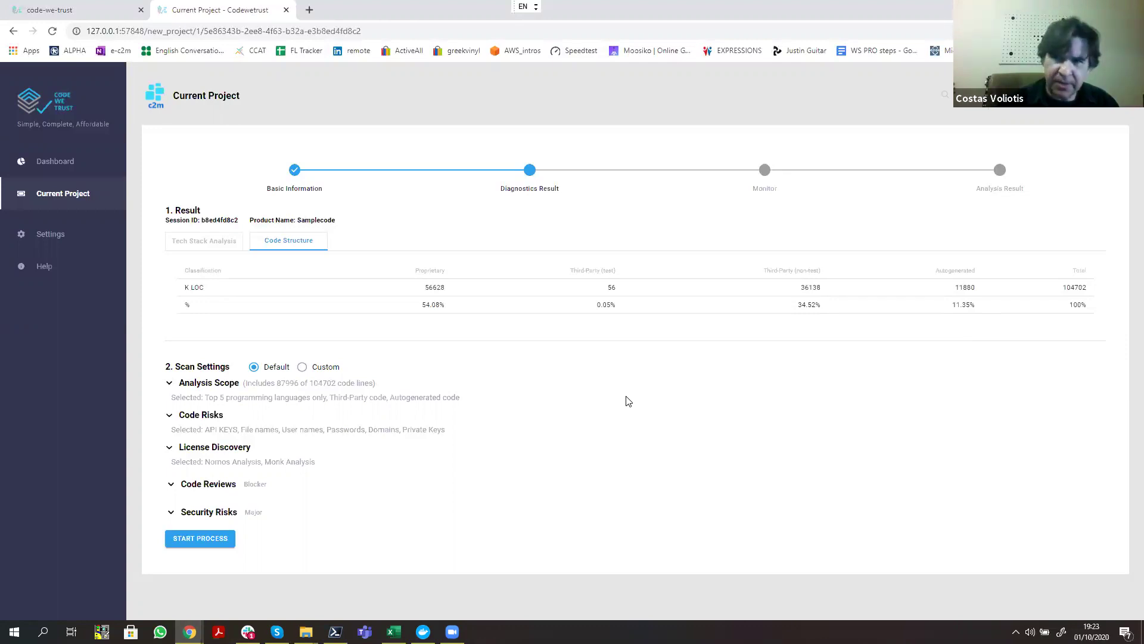
Step: Expand the Analysis Scope, Code Risks, License Discovery, Code Reviews and Security Risks settings sections
{"action": "left_click", "coordinate": [173, 389]}
{"action": "scroll", "coordinate": [252, 437], "scroll_direction": "down", "scroll_amount": 1}
{"action": "left_click", "coordinate": [173, 448]}
{"action": "scroll", "coordinate": [206, 447], "scroll_direction": "down", "scroll_amount": 1}
{"action": "left_click", "coordinate": [171, 477]}
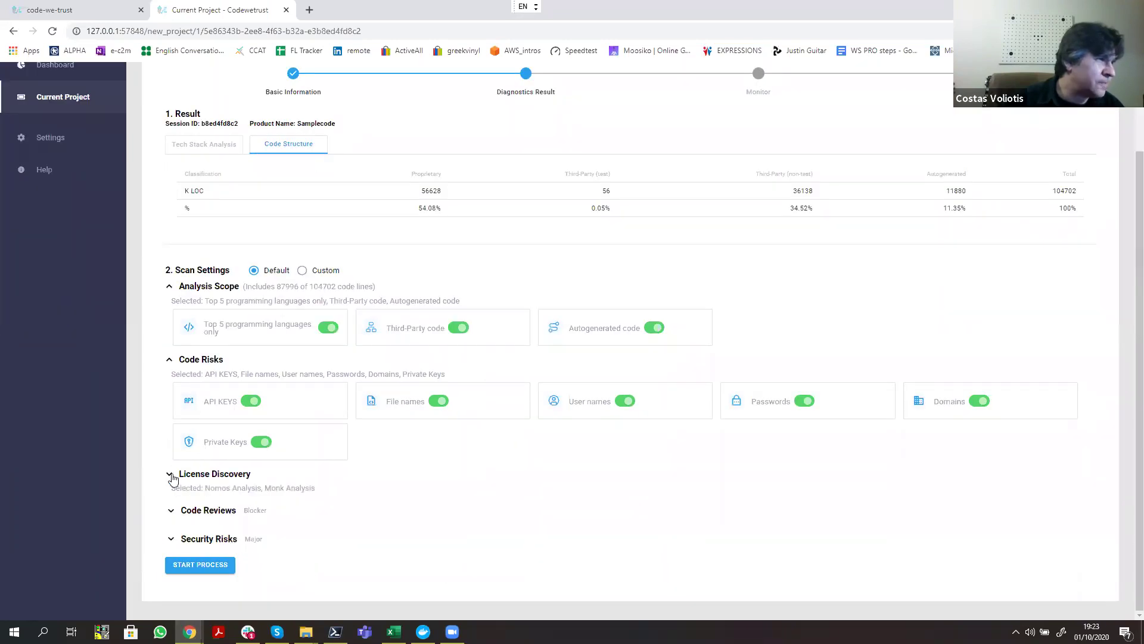
{"action": "scroll", "coordinate": [172, 482], "scroll_direction": "down", "scroll_amount": 1}
{"action": "left_click", "coordinate": [171, 511]}
{"action": "scroll", "coordinate": [171, 513], "scroll_direction": "down", "scroll_amount": 1}
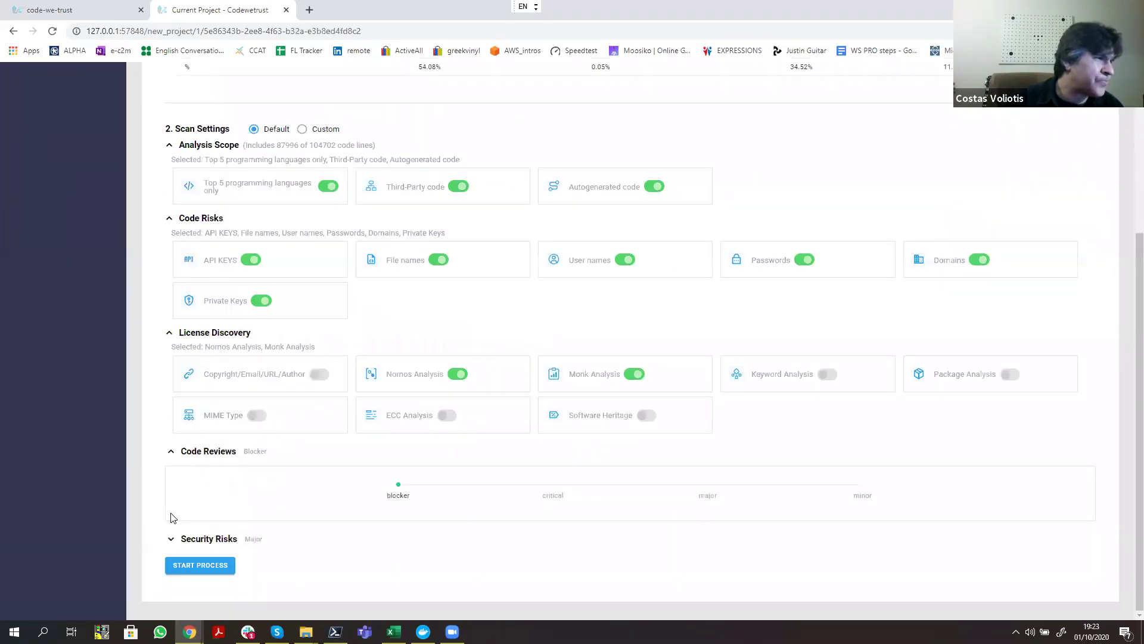
{"action": "left_click", "coordinate": [173, 542]}
{"action": "scroll", "coordinate": [274, 471], "scroll_direction": "up", "scroll_amount": 2}
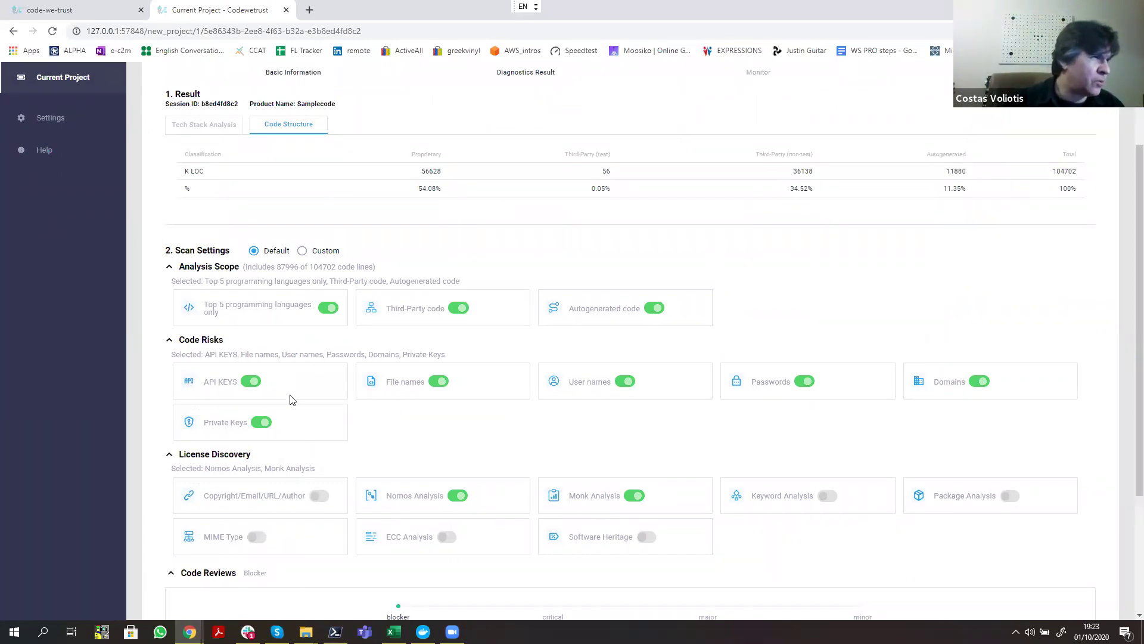
{"action": "scroll", "coordinate": [286, 393], "scroll_direction": "down", "scroll_amount": 1}
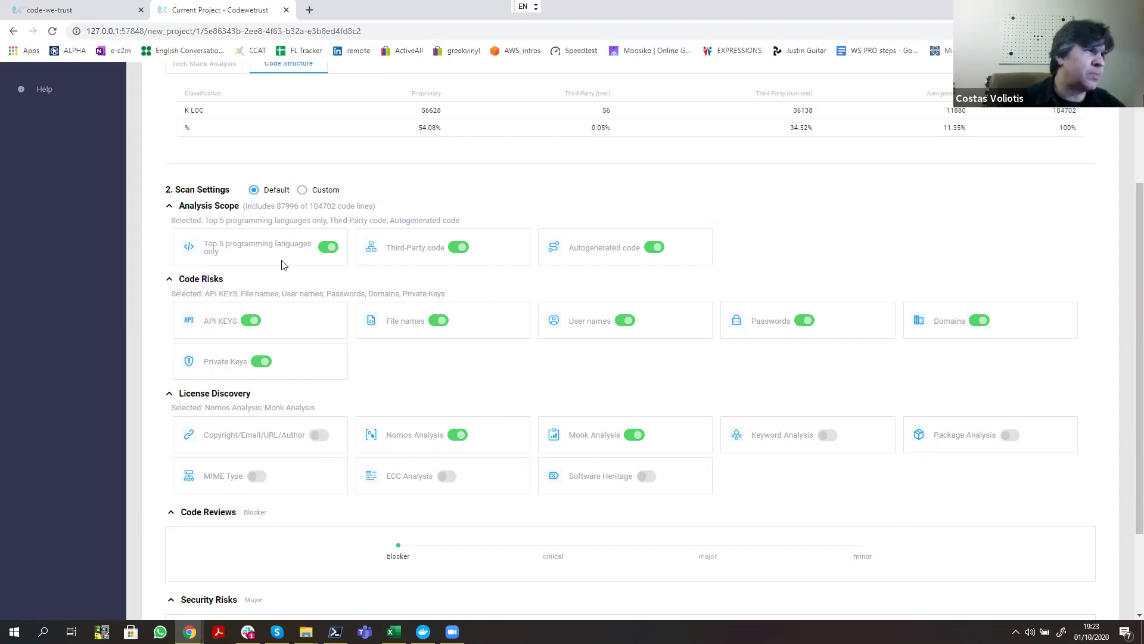
{"action": "scroll", "coordinate": [718, 190], "scroll_direction": "up", "scroll_amount": 3}
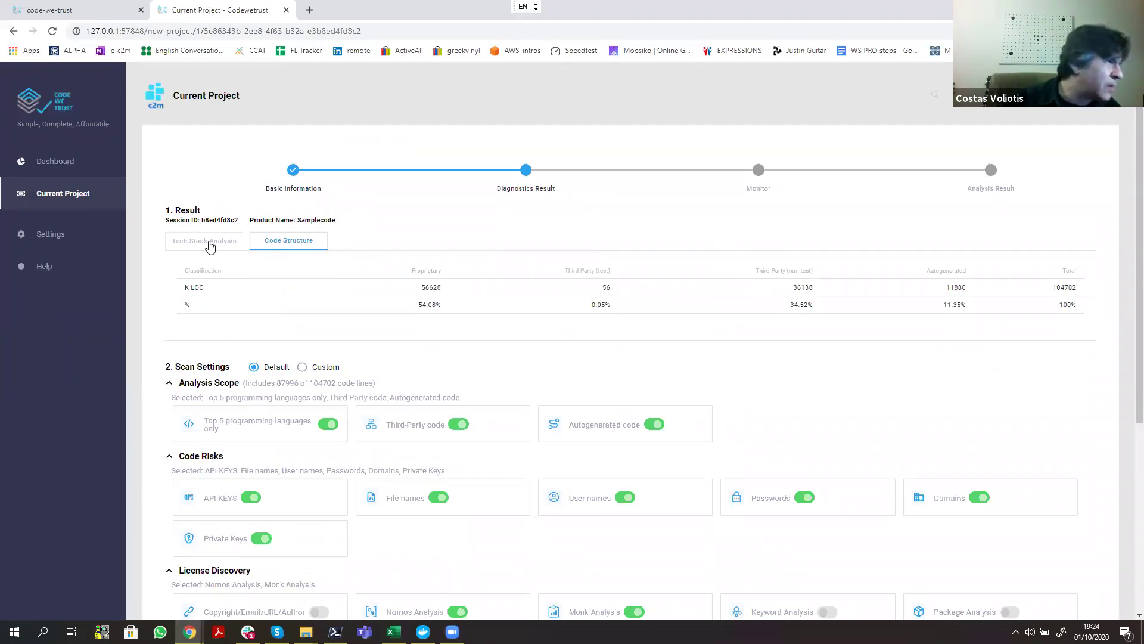
Step: Show Samplecode's Tech Stack Analysis again, totalling 940 files and 105 K lines
{"action": "left_click", "coordinate": [209, 242]}
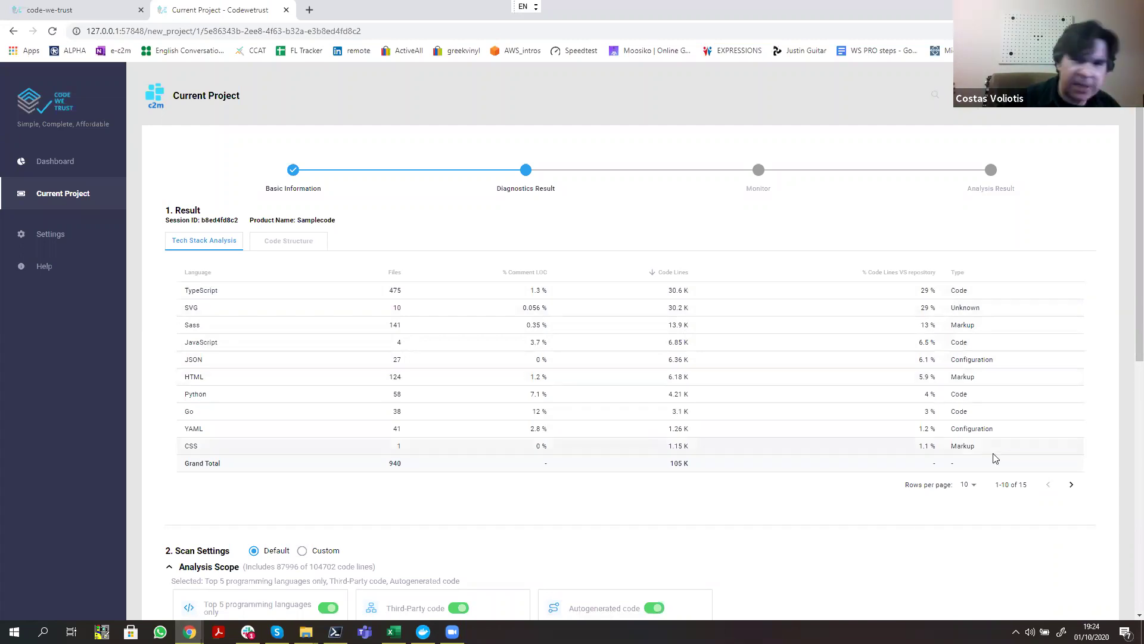
{"action": "scroll", "coordinate": [993, 456], "scroll_direction": "down", "scroll_amount": 3}
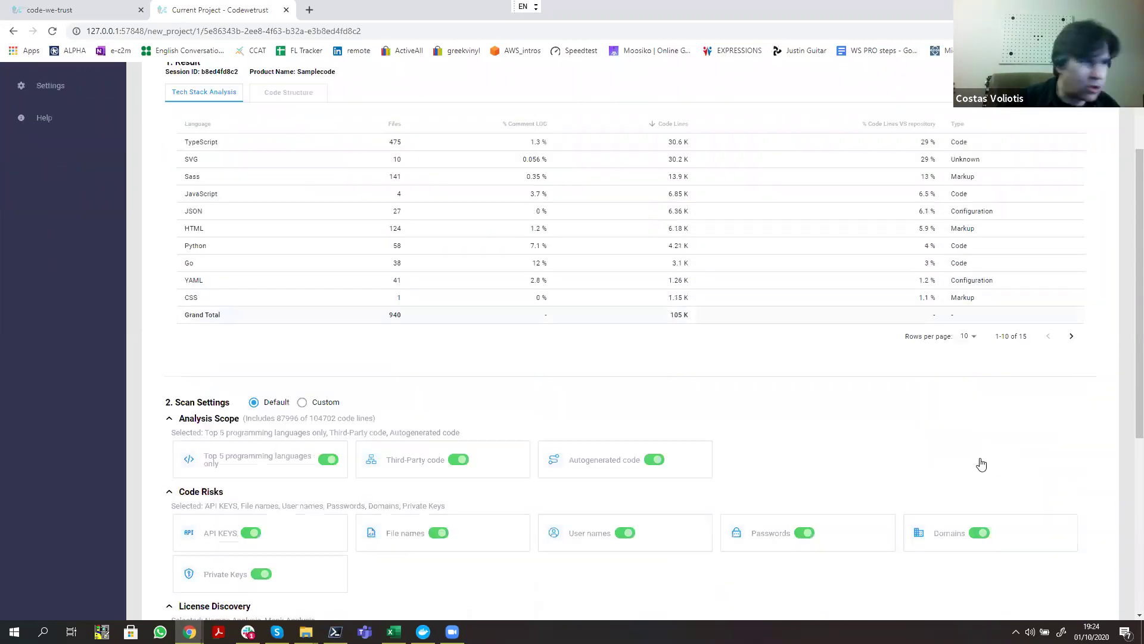
{"action": "scroll", "coordinate": [786, 419], "scroll_direction": "down", "scroll_amount": 2}
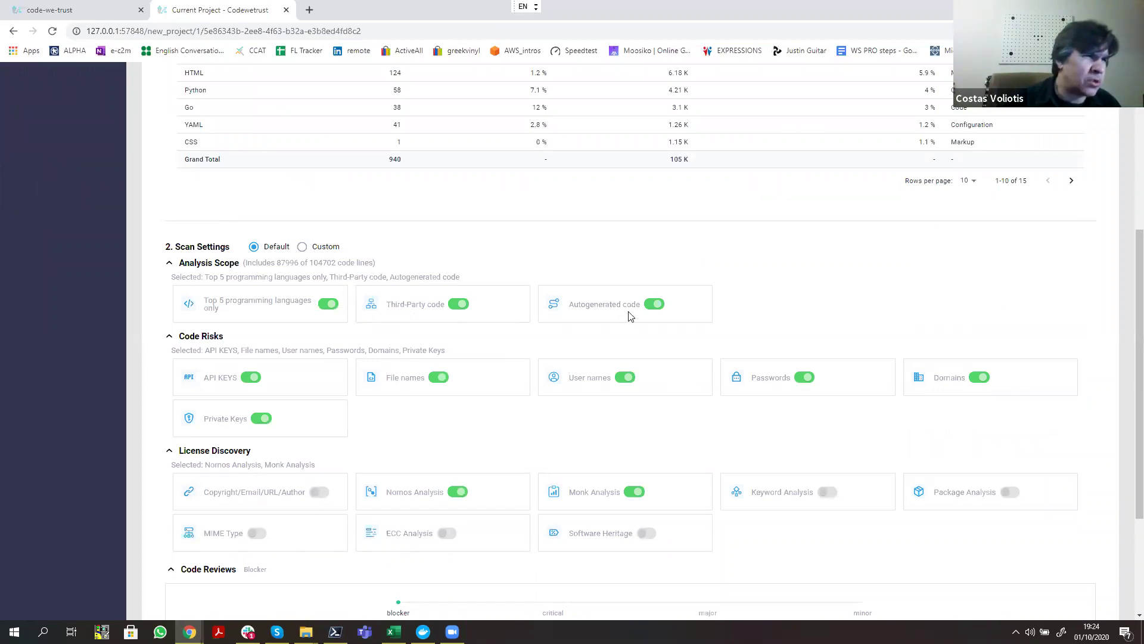
Step: Choose Custom scan settings with the Top 5 languages and Autogenerated code toggles off
{"action": "left_click", "coordinate": [301, 248]}
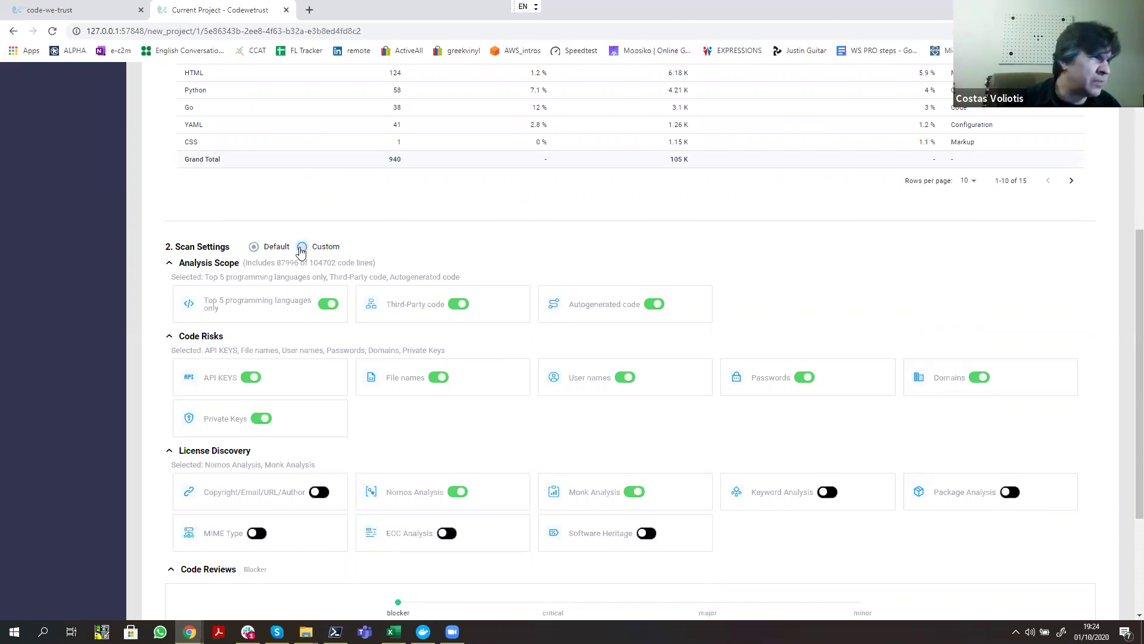
{"action": "scroll", "coordinate": [417, 274], "scroll_direction": "down", "scroll_amount": 1}
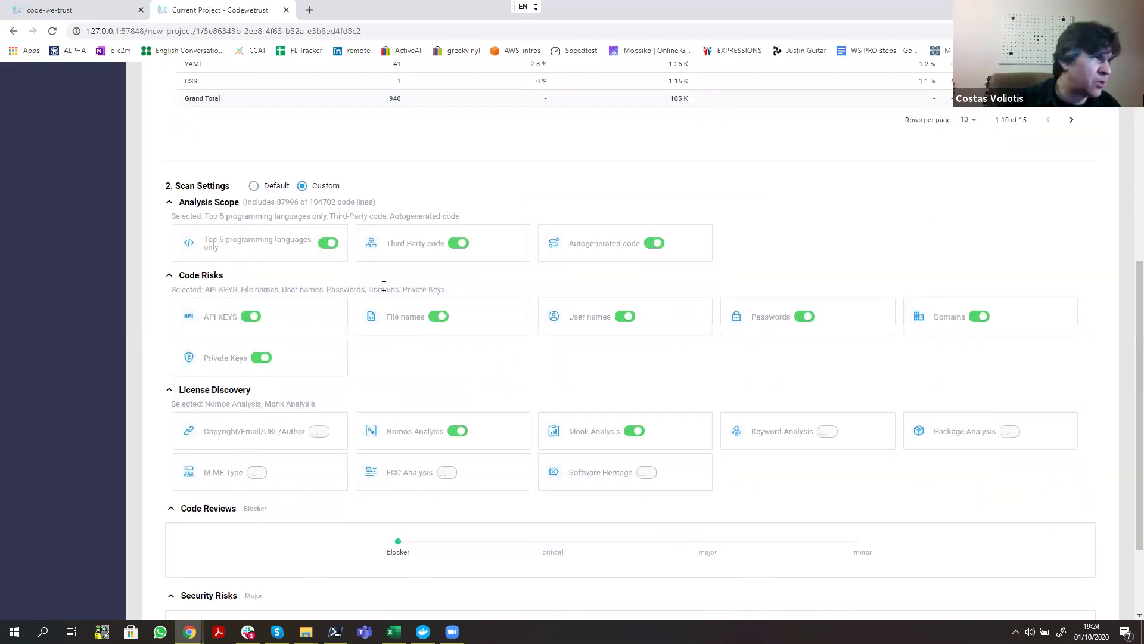
{"action": "left_click", "coordinate": [327, 244]}
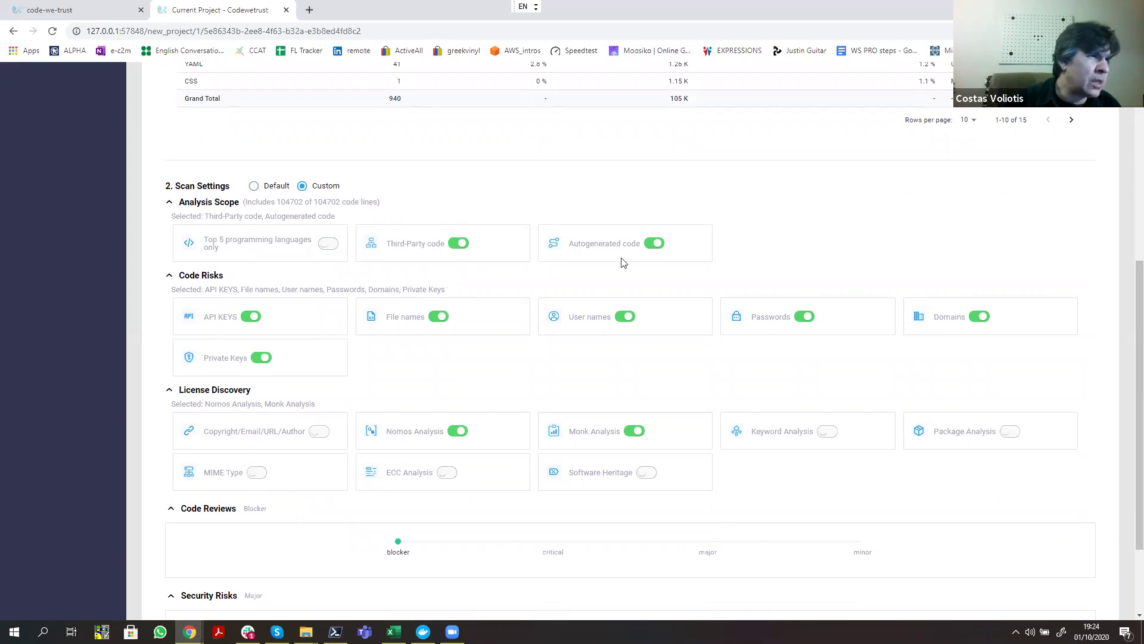
{"action": "left_click", "coordinate": [651, 246]}
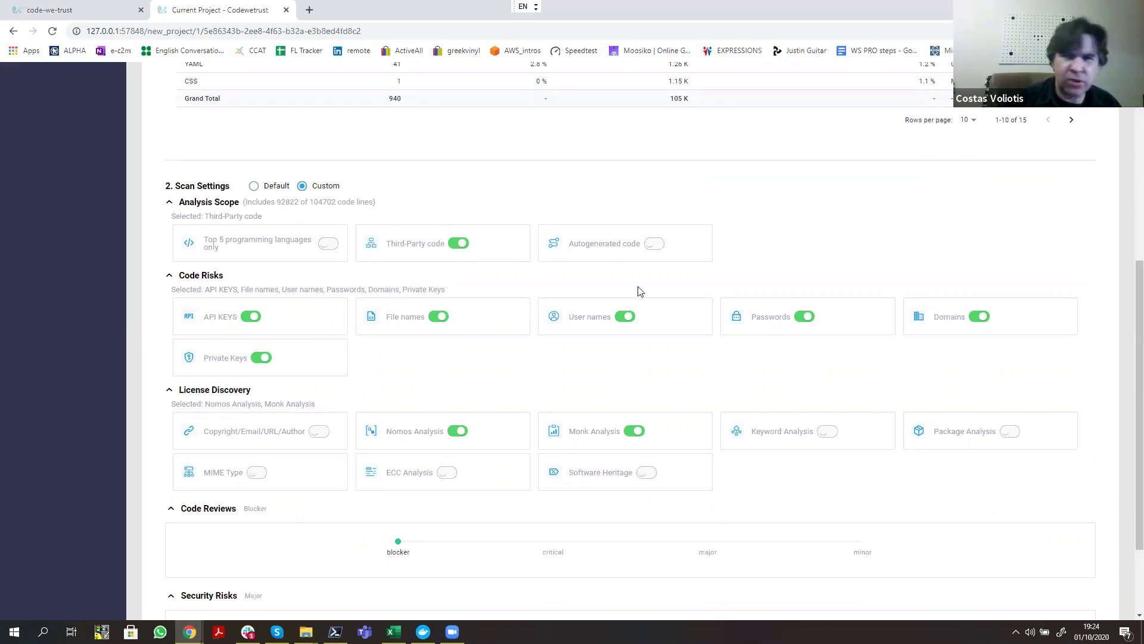
{"action": "scroll", "coordinate": [500, 368], "scroll_direction": "down", "scroll_amount": 1}
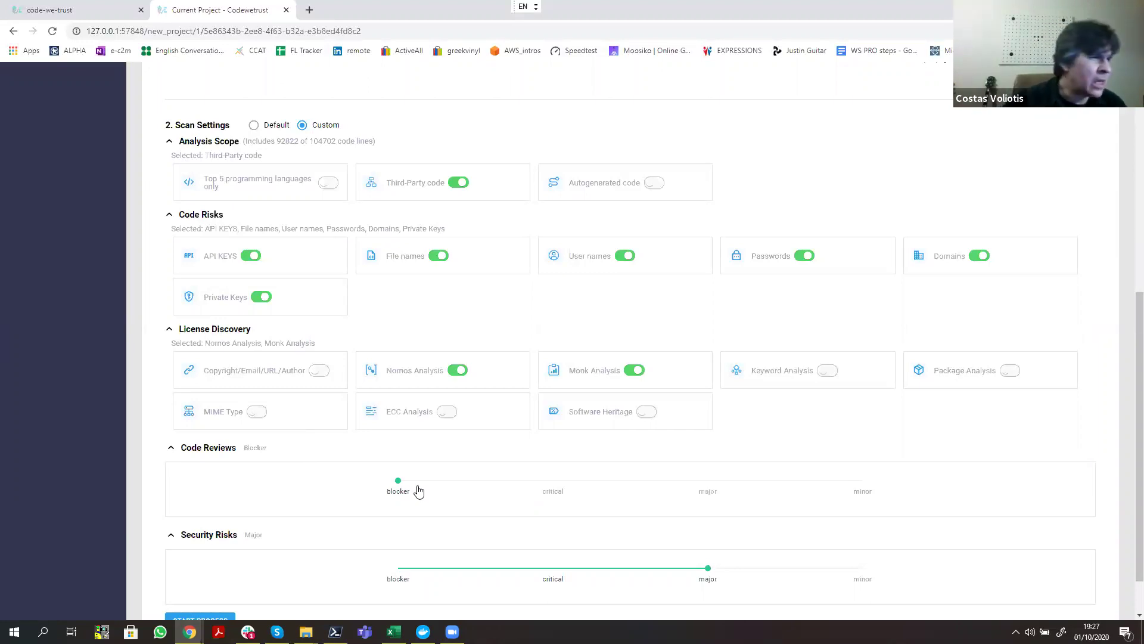
Step: Set the Code Reviews severity to major and launch the Samplecode analysis
{"action": "scroll", "coordinate": [417, 488], "scroll_direction": "down", "scroll_amount": 1}
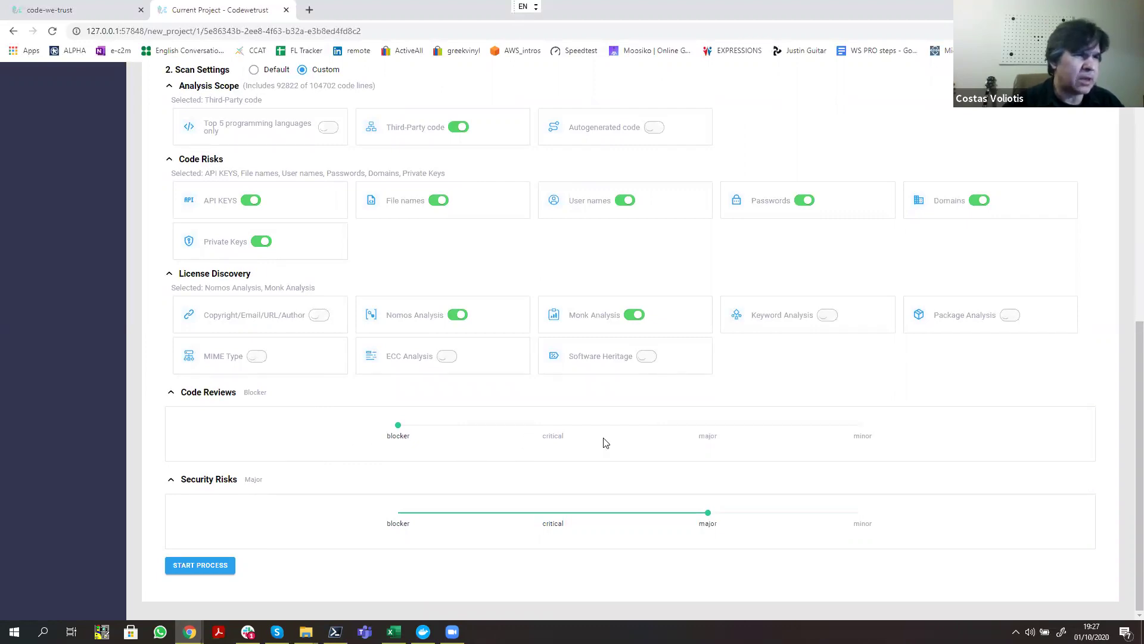
{"action": "left_click", "coordinate": [707, 428]}
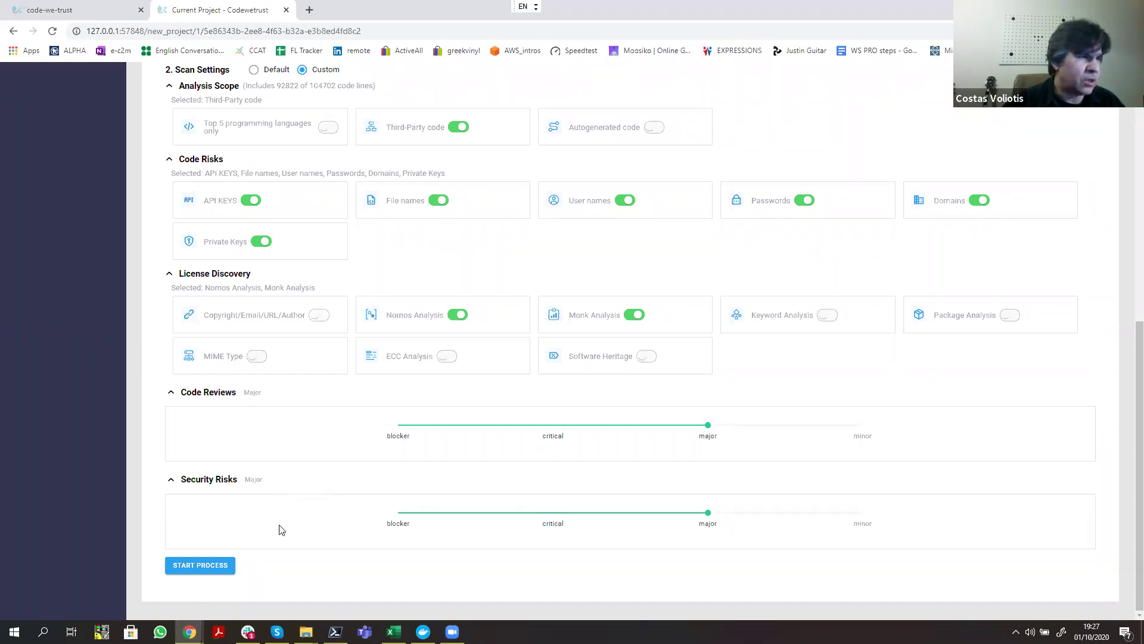
{"action": "left_click", "coordinate": [212, 566]}
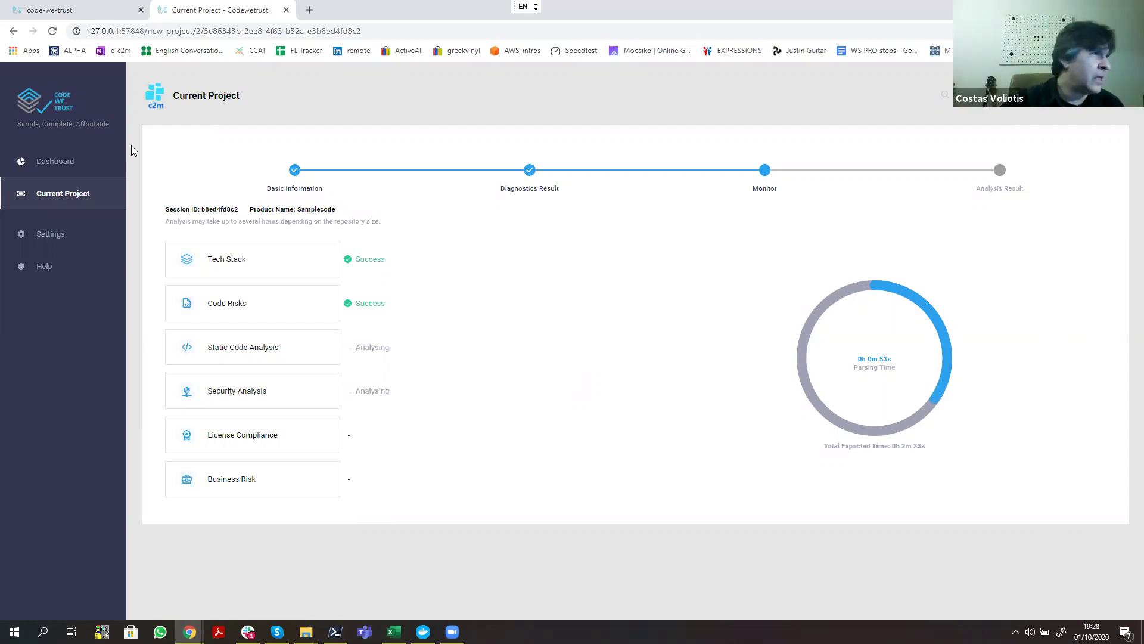
Step: Open the finished kubernetes analysis from the Dashboard's All Products table
{"action": "left_click", "coordinate": [60, 173]}
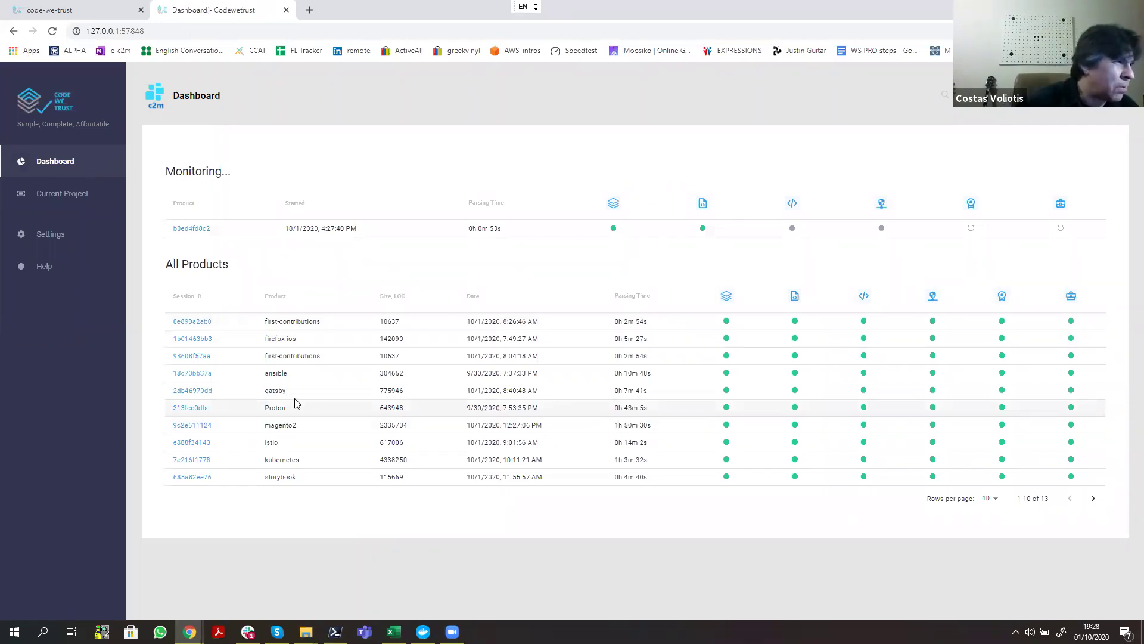
{"action": "left_click", "coordinate": [189, 462]}
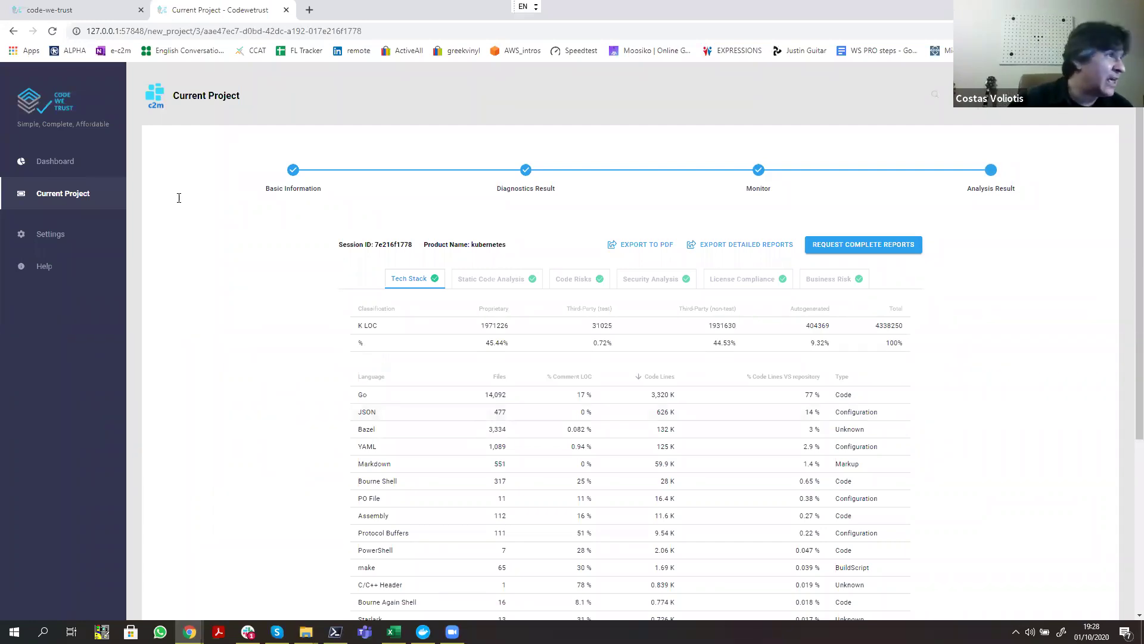
{"action": "left_click", "coordinate": [95, 165]}
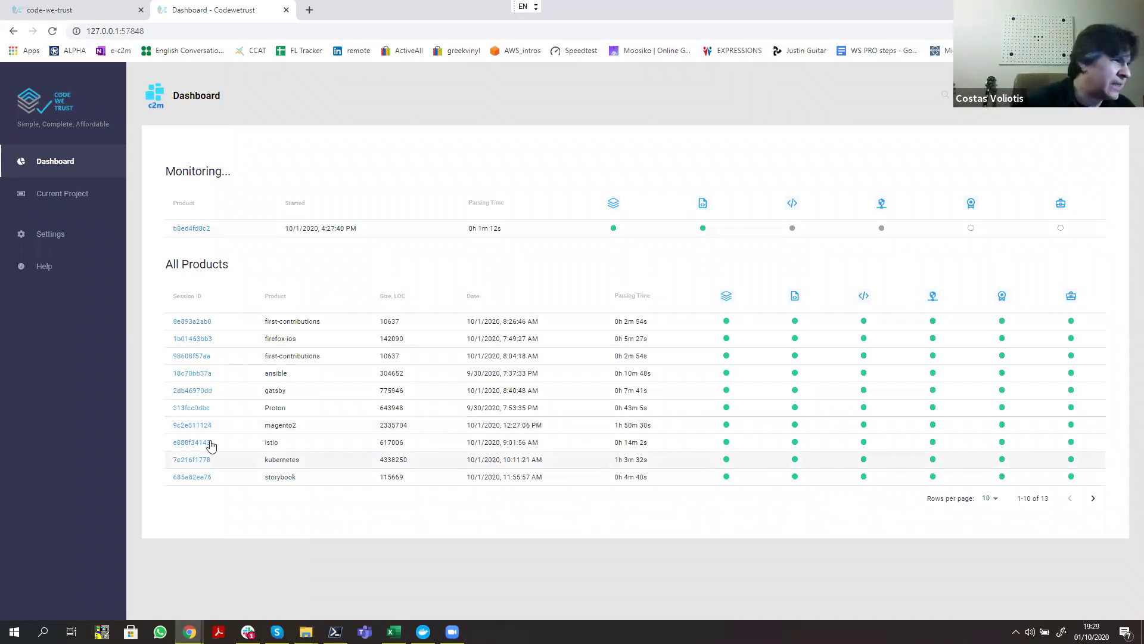
{"action": "left_click", "coordinate": [198, 463]}
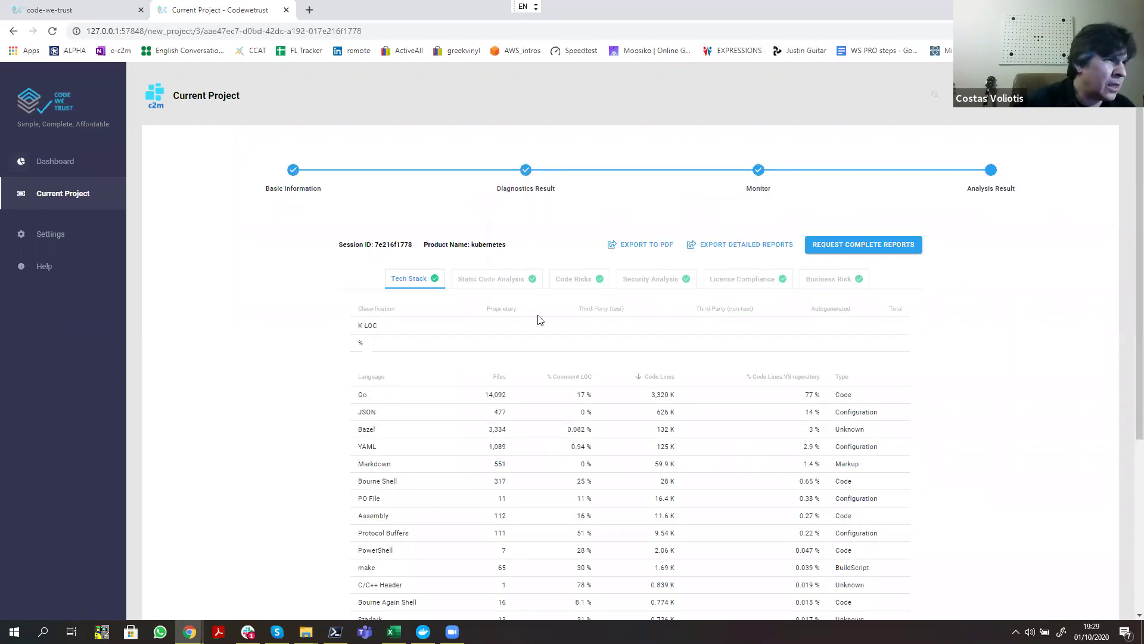
{"action": "scroll", "coordinate": [465, 305], "scroll_direction": "down", "scroll_amount": 1}
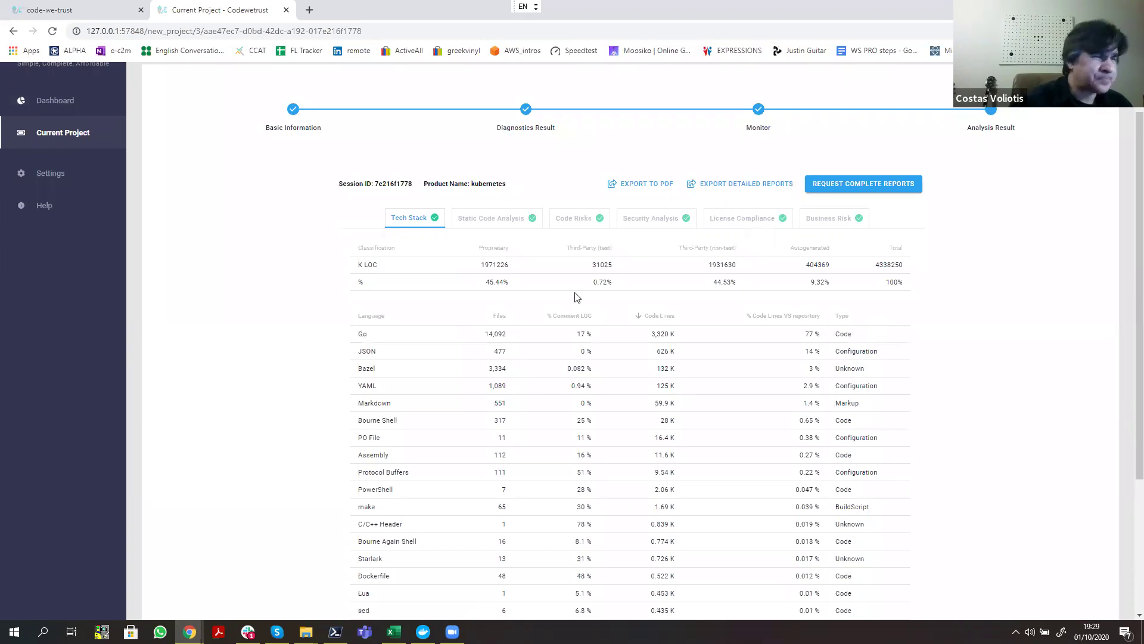
{"action": "scroll", "coordinate": [554, 295], "scroll_direction": "down", "scroll_amount": 1}
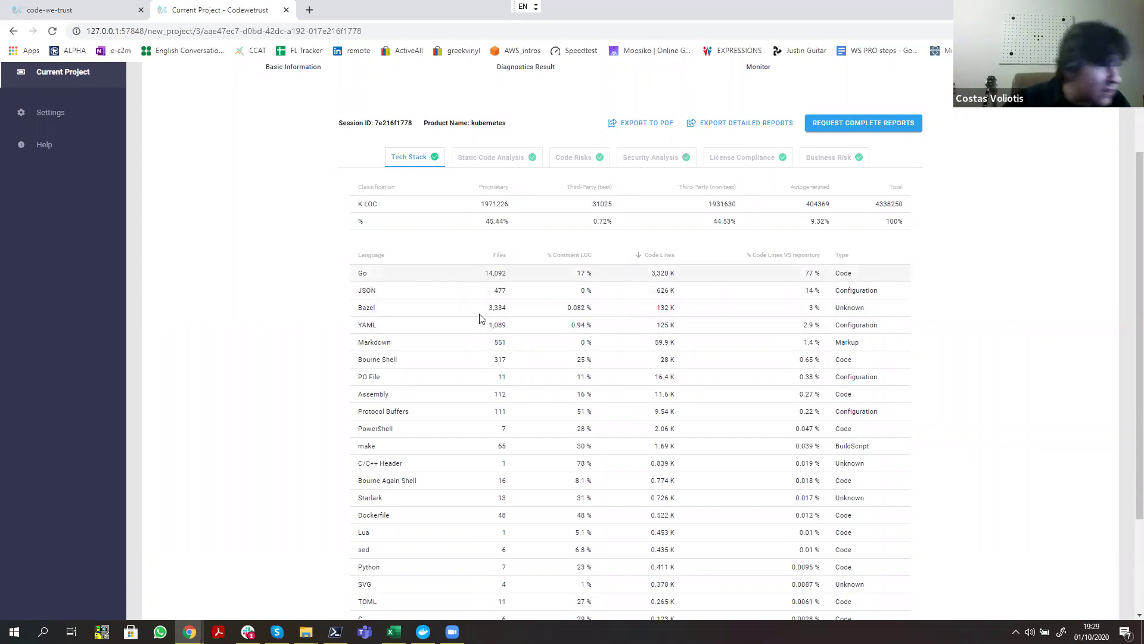
{"action": "key", "text": "ctrl+plus"}
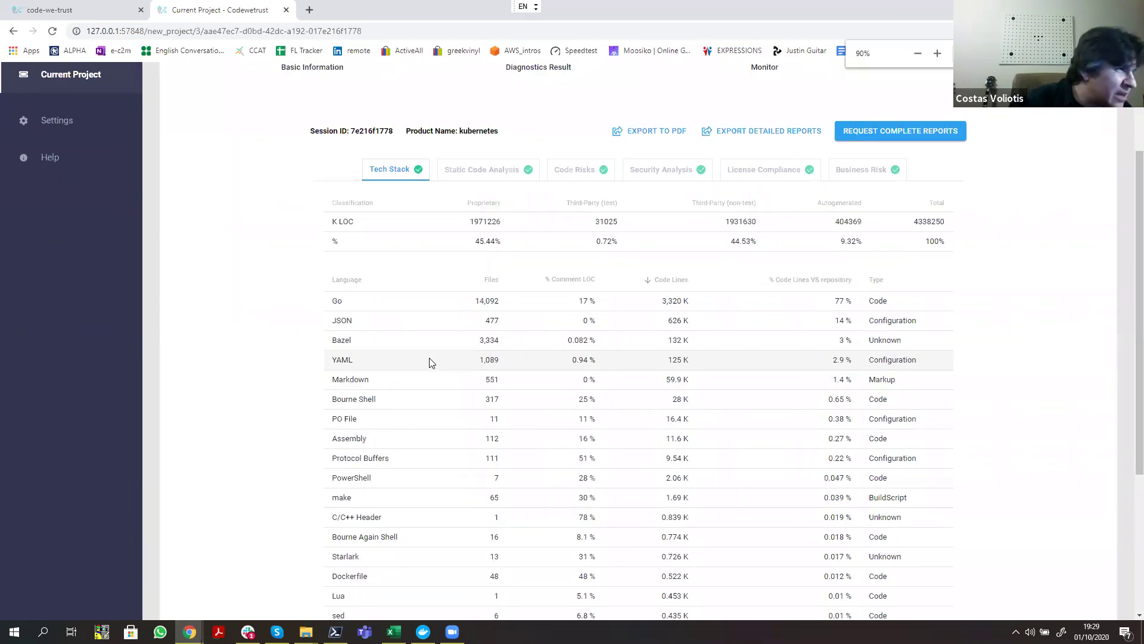
{"action": "scroll", "coordinate": [432, 362], "scroll_direction": "down", "scroll_amount": 1}
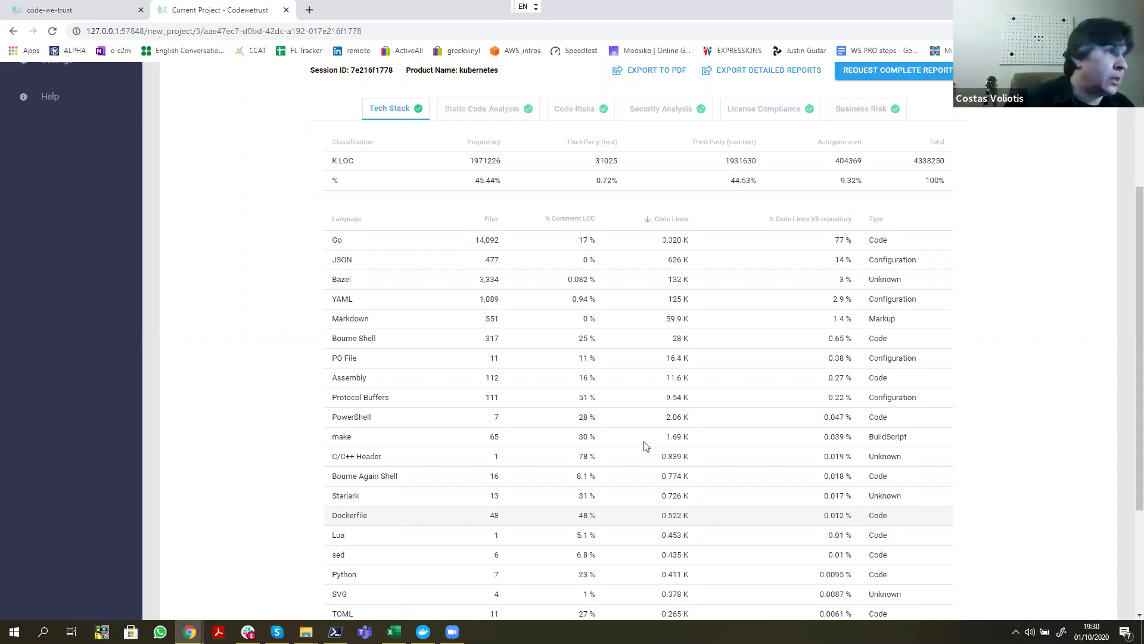
{"action": "scroll", "coordinate": [534, 403], "scroll_direction": "up", "scroll_amount": 3}
{"action": "scroll", "coordinate": [453, 367], "scroll_direction": "down", "scroll_amount": 1}
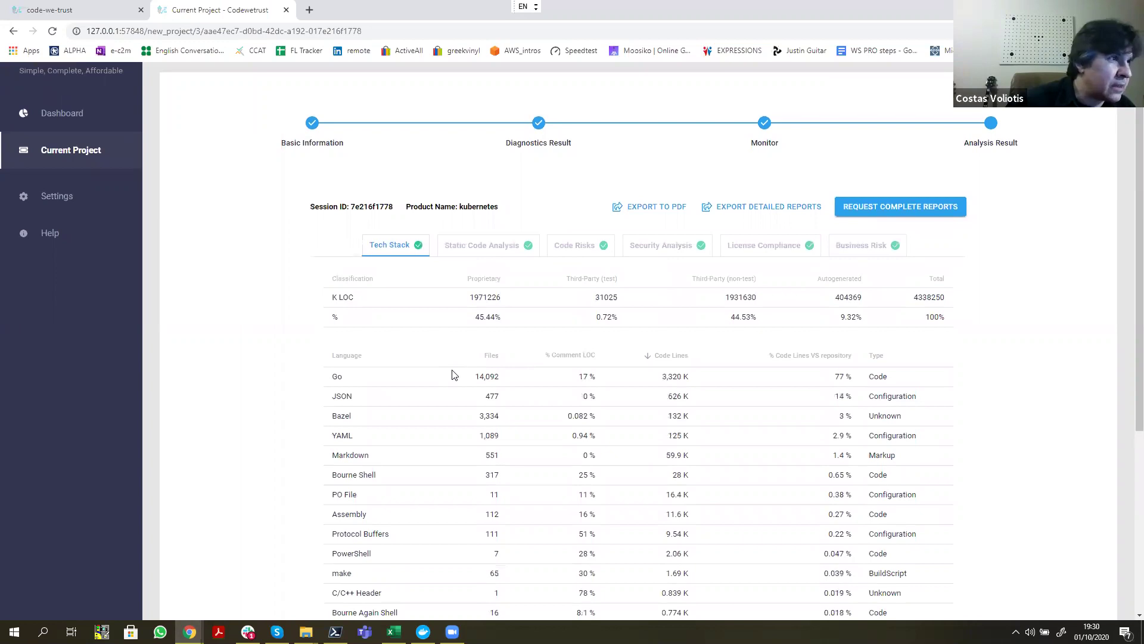
{"action": "scroll", "coordinate": [517, 269], "scroll_direction": "down", "scroll_amount": 1}
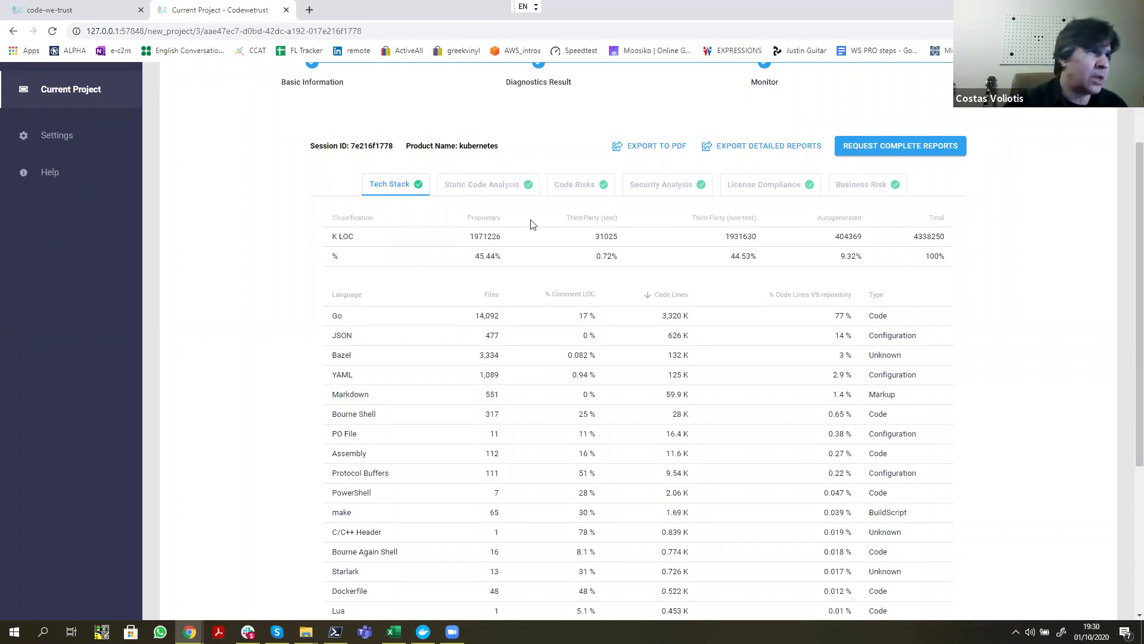
Step: Show the kubernetes Static Code Analysis overview: 20 bugs, 22906 code smells, 21.4% duplications
{"action": "left_click", "coordinate": [471, 188]}
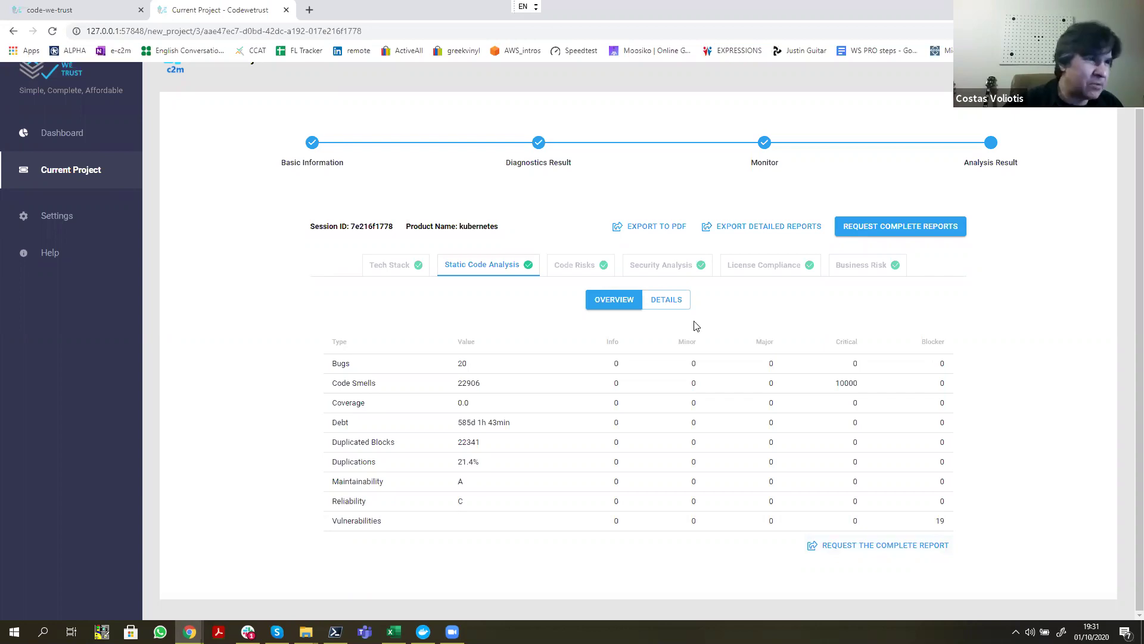
Step: Open the kubernetes Static Code Analysis issue details and untick every row in the table
{"action": "left_click", "coordinate": [669, 305]}
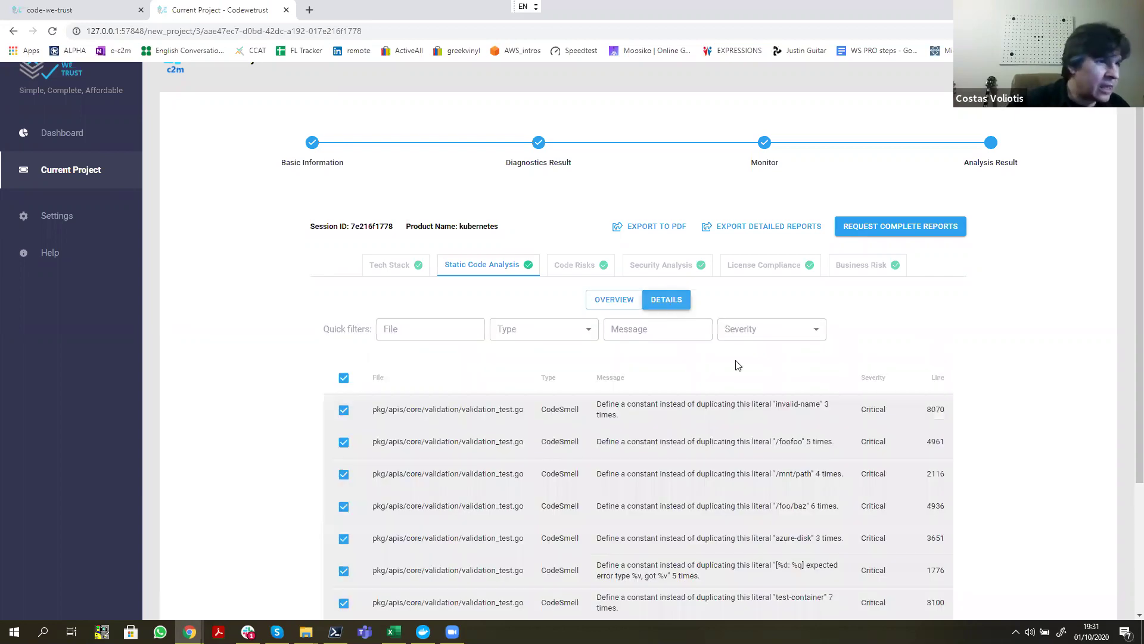
{"action": "scroll", "coordinate": [735, 360], "scroll_direction": "down", "scroll_amount": 3}
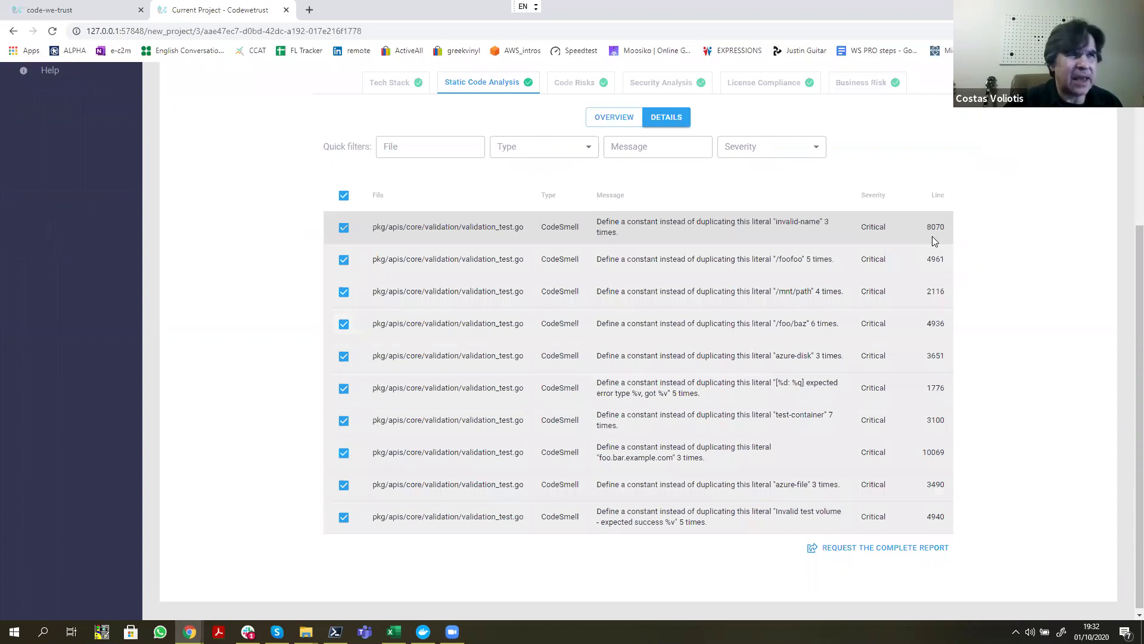
{"action": "left_click", "coordinate": [344, 195]}
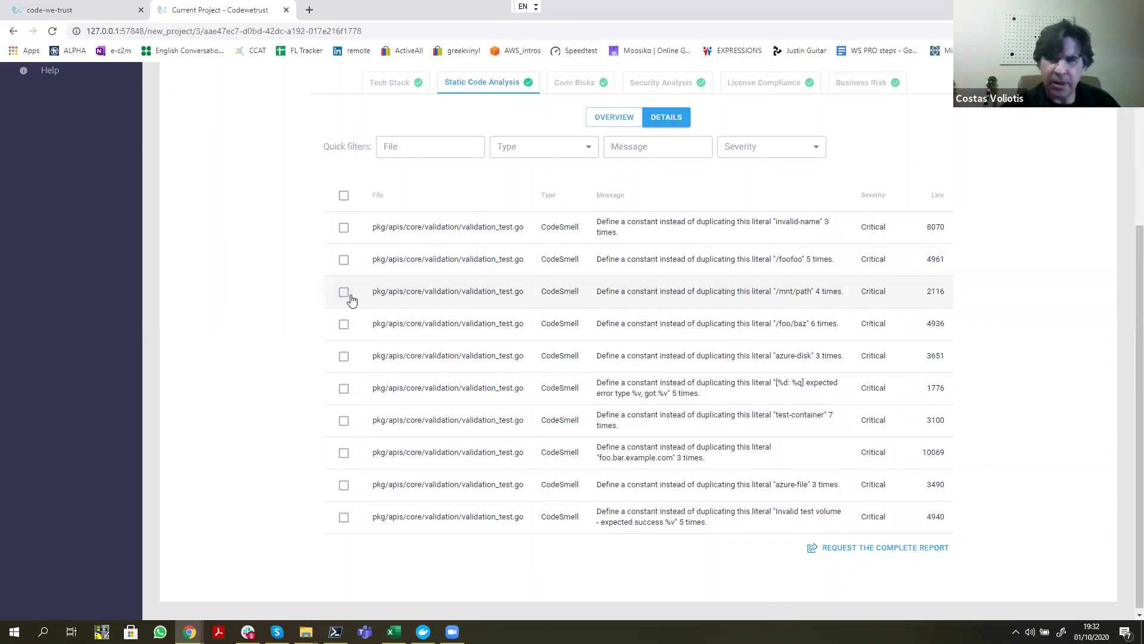
{"action": "scroll", "coordinate": [485, 292], "scroll_direction": "up", "scroll_amount": 3}
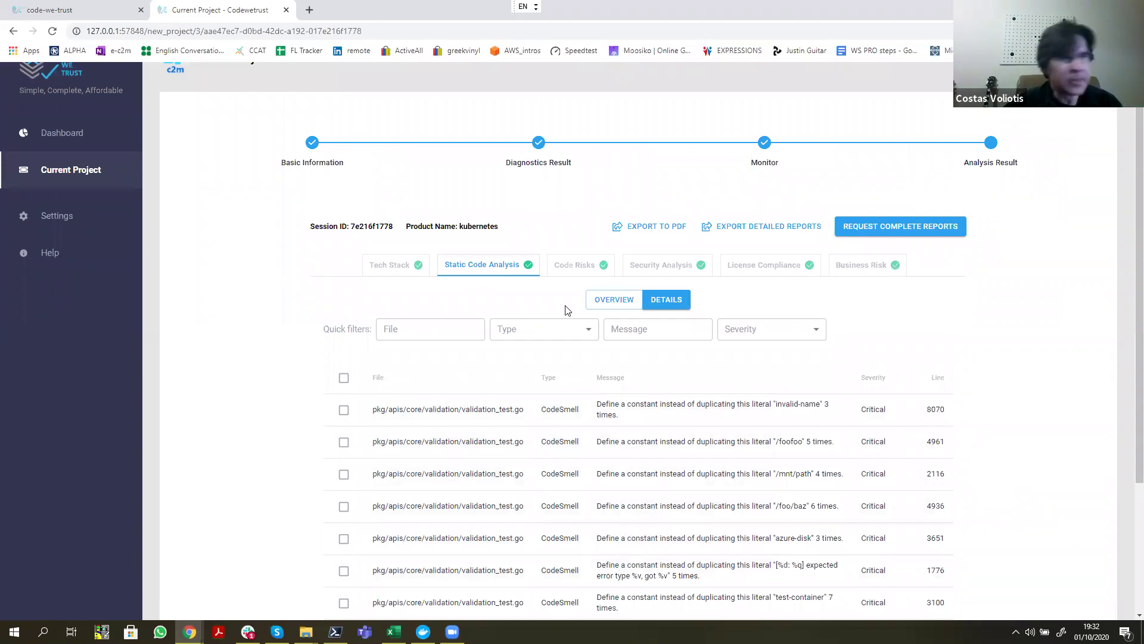
{"action": "left_click", "coordinate": [571, 272]}
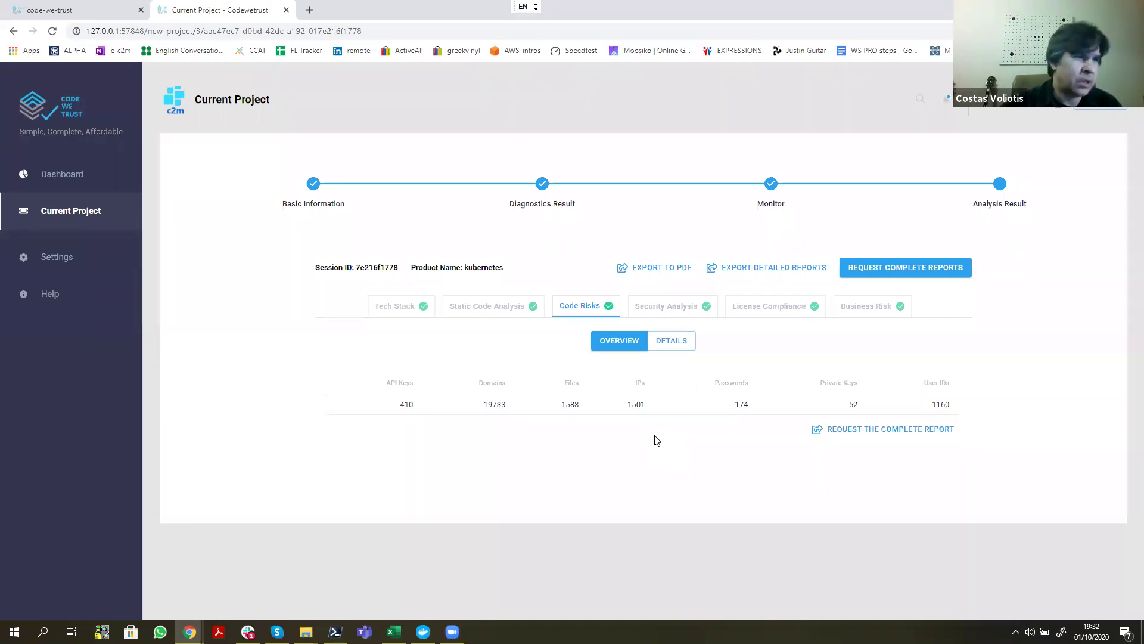
Step: Review the kubernetes Code Risks details: IP, file, domain, API key and password findings
{"action": "left_click", "coordinate": [673, 343]}
{"action": "scroll", "coordinate": [739, 341], "scroll_direction": "down", "scroll_amount": 5}
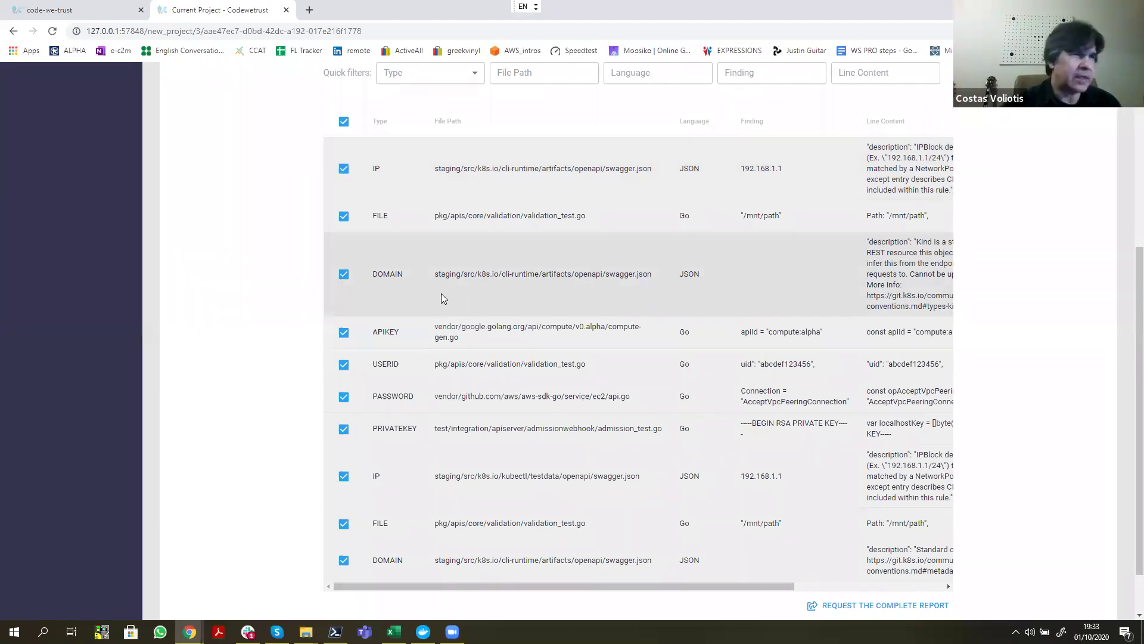
{"action": "scroll", "coordinate": [607, 370], "scroll_direction": "up", "scroll_amount": 3}
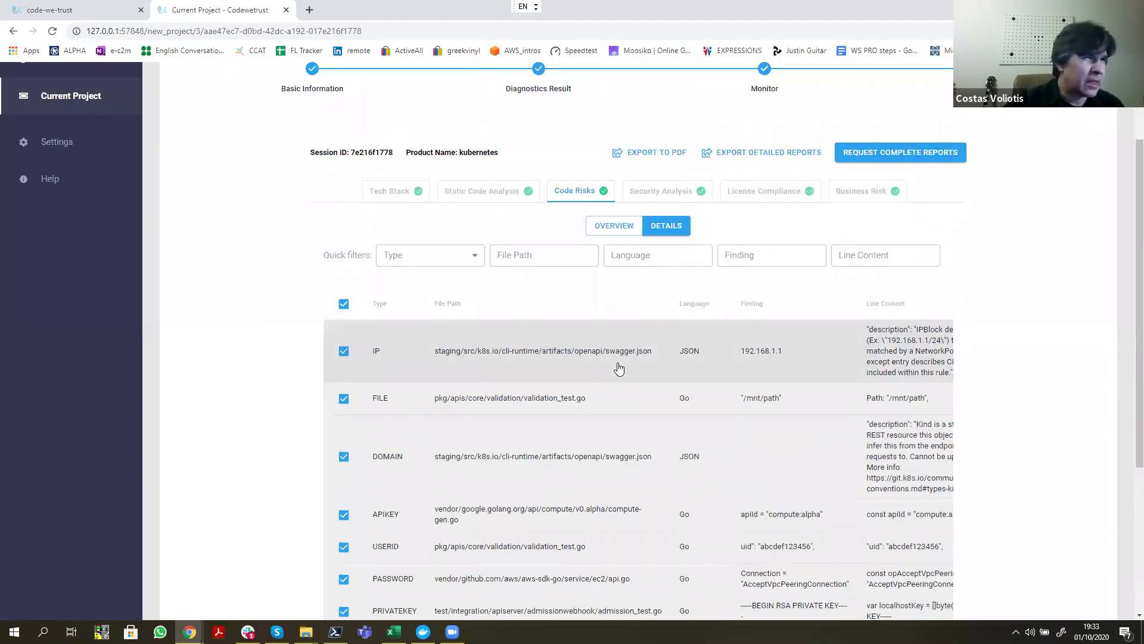
{"action": "left_click", "coordinate": [658, 191]}
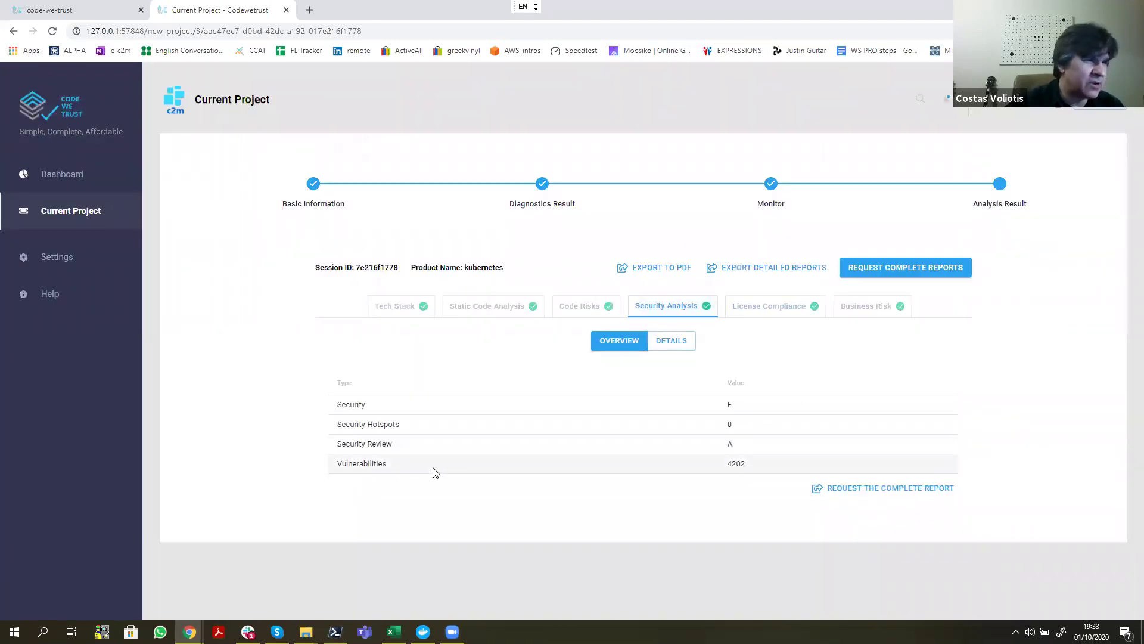
Step: Review the Security Analysis vulnerability details, including Blocker hardcoded-password findings in keyring_test.go
{"action": "left_click", "coordinate": [667, 344]}
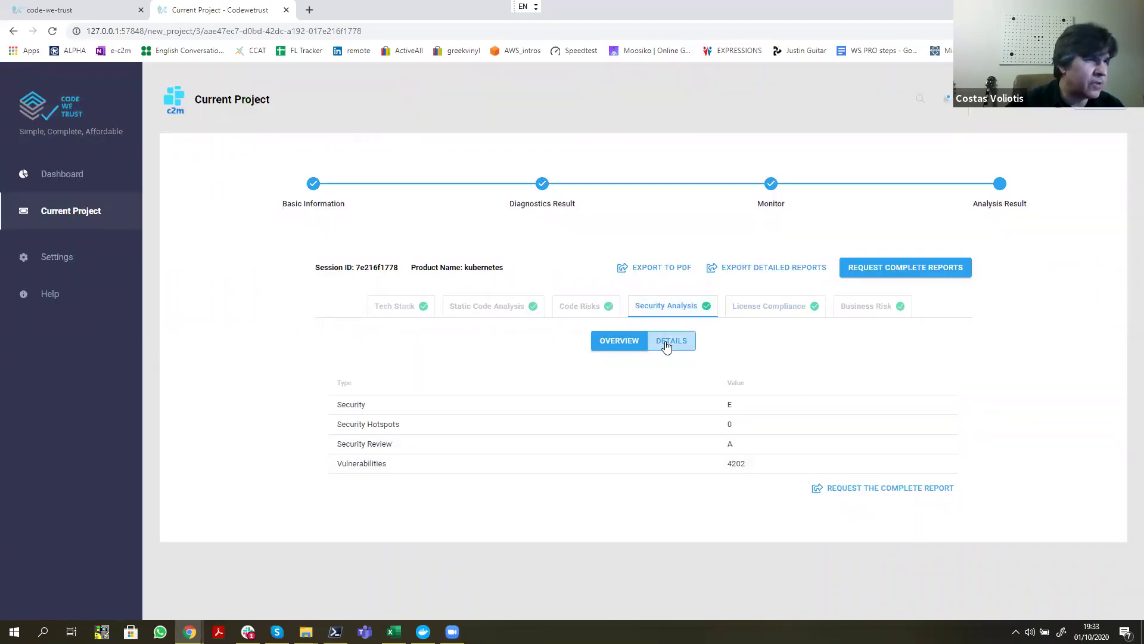
{"action": "scroll", "coordinate": [825, 383], "scroll_direction": "down", "scroll_amount": 4}
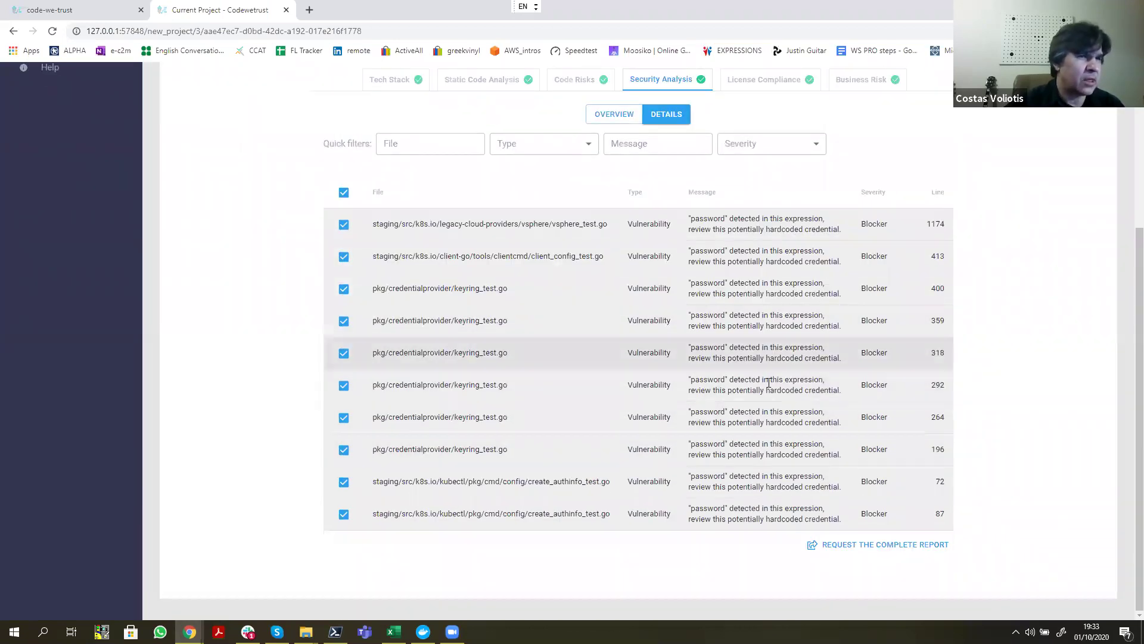
{"action": "scroll", "coordinate": [769, 389], "scroll_direction": "up", "scroll_amount": 1}
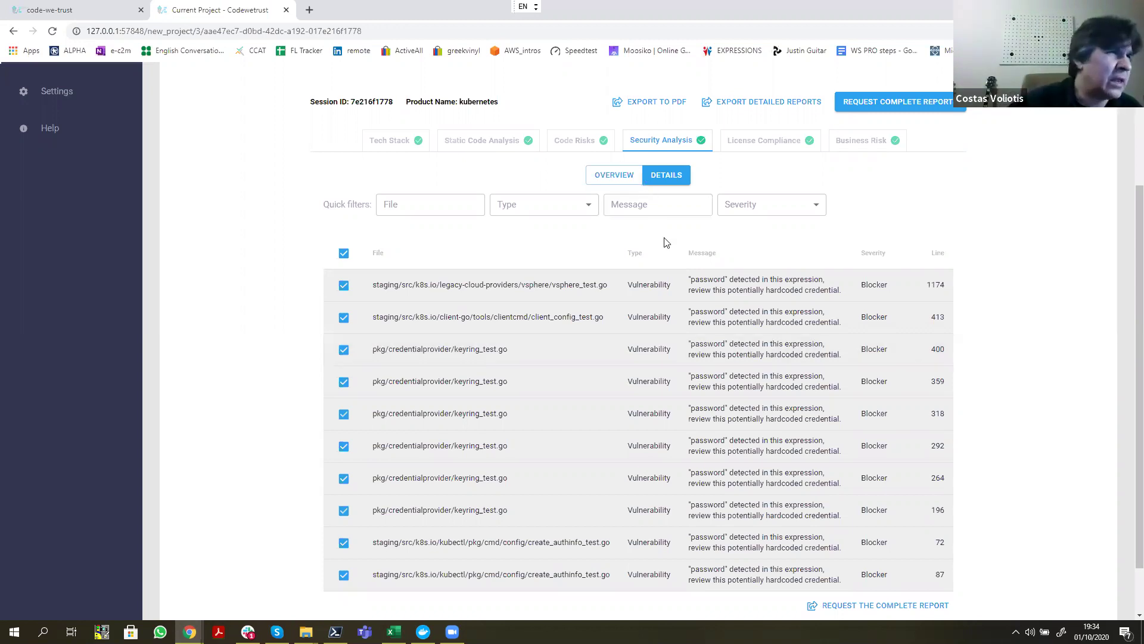
{"action": "left_click", "coordinate": [748, 143]}
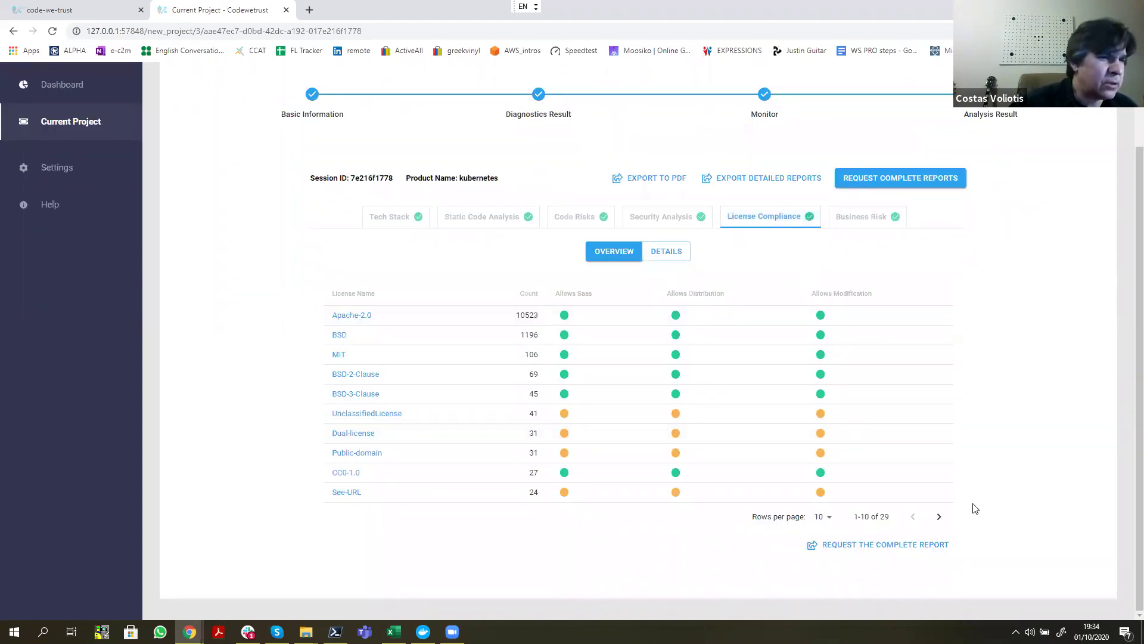
Step: Page to licences 11–20 of 29 and open the LGPL-3.0+ reference on spdx.org in a new tab
{"action": "left_click", "coordinate": [940, 517]}
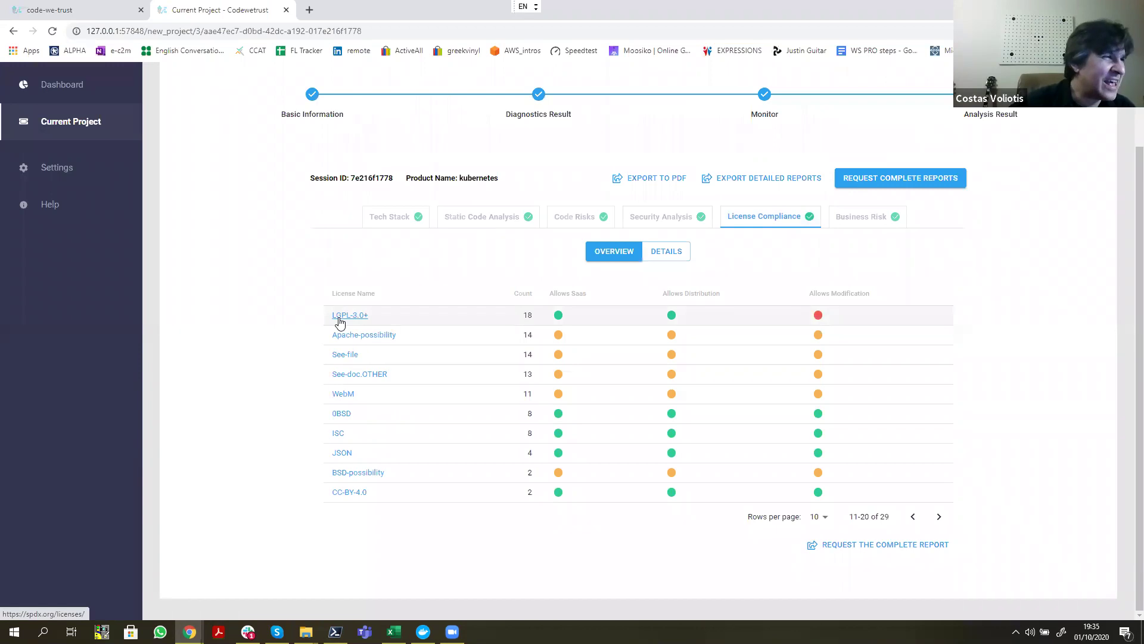
{"action": "left_click", "coordinate": [339, 321]}
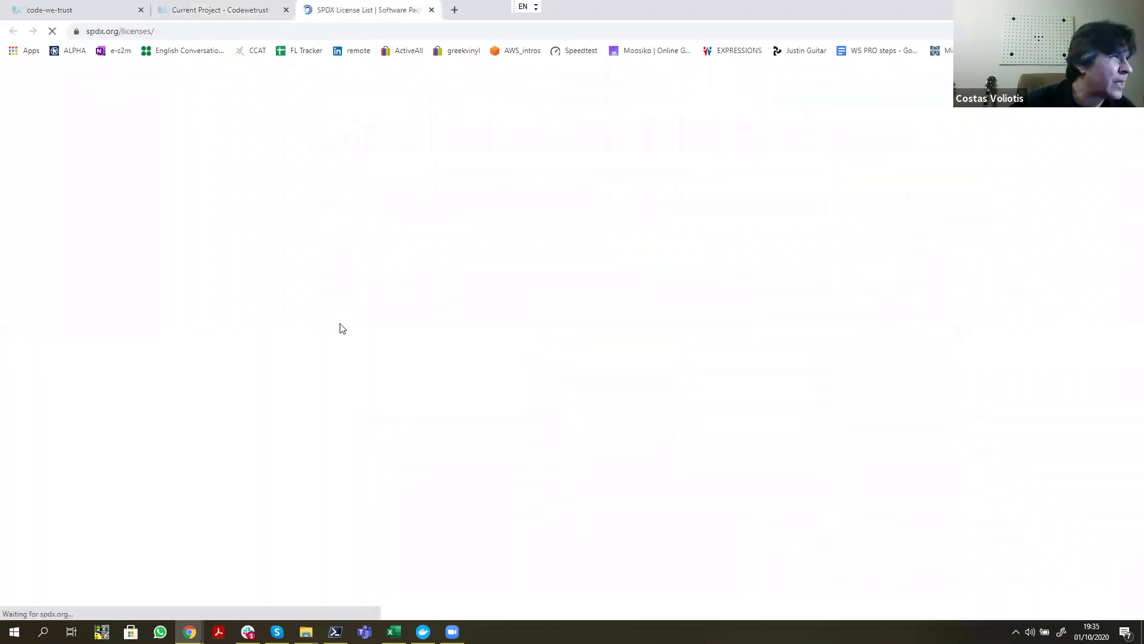
Step: Scroll the SPDX License List, then go back to the kubernetes License Compliance tab
{"action": "scroll", "coordinate": [475, 304], "scroll_direction": "down", "scroll_amount": 2}
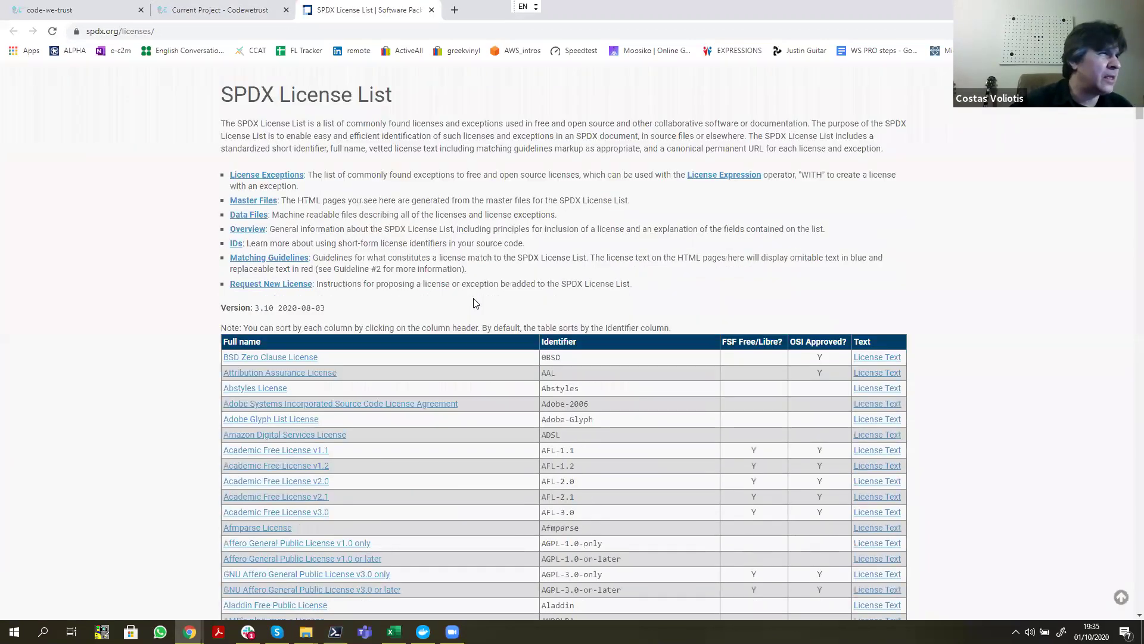
{"action": "left_click", "coordinate": [241, 15]}
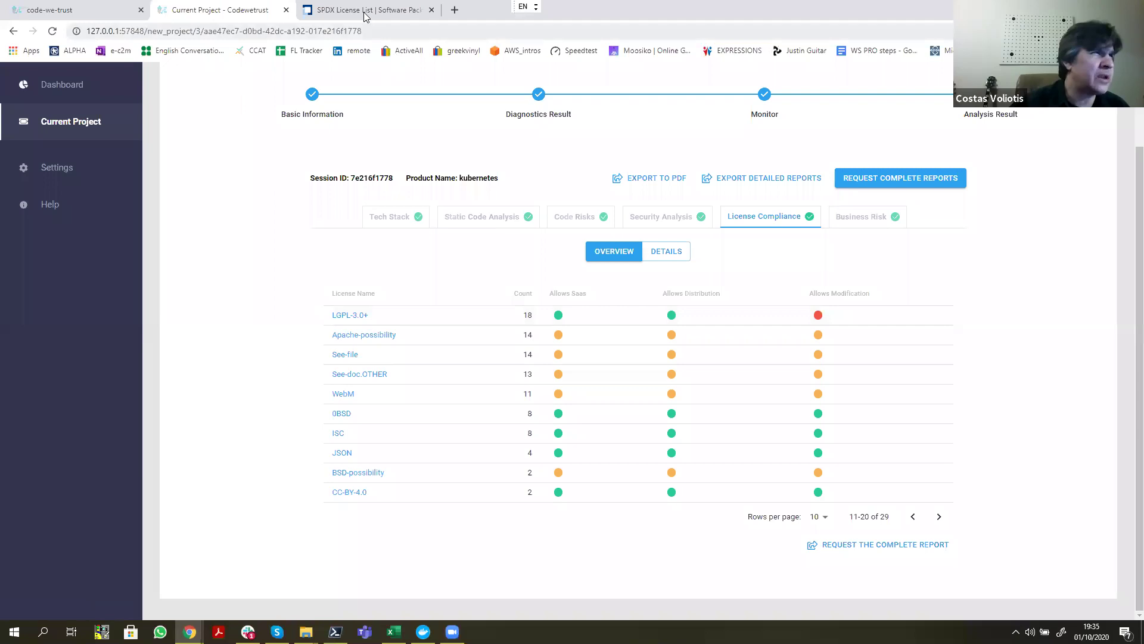
{"action": "key", "text": "ctrl+Tab"}
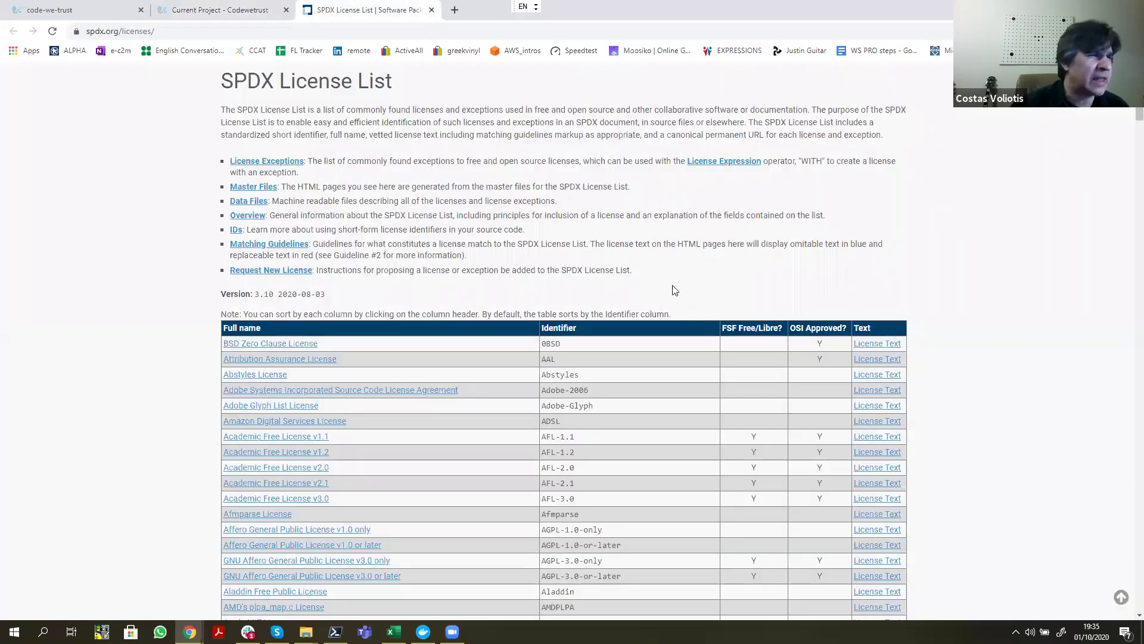
{"action": "scroll", "coordinate": [675, 289], "scroll_direction": "up", "scroll_amount": 1}
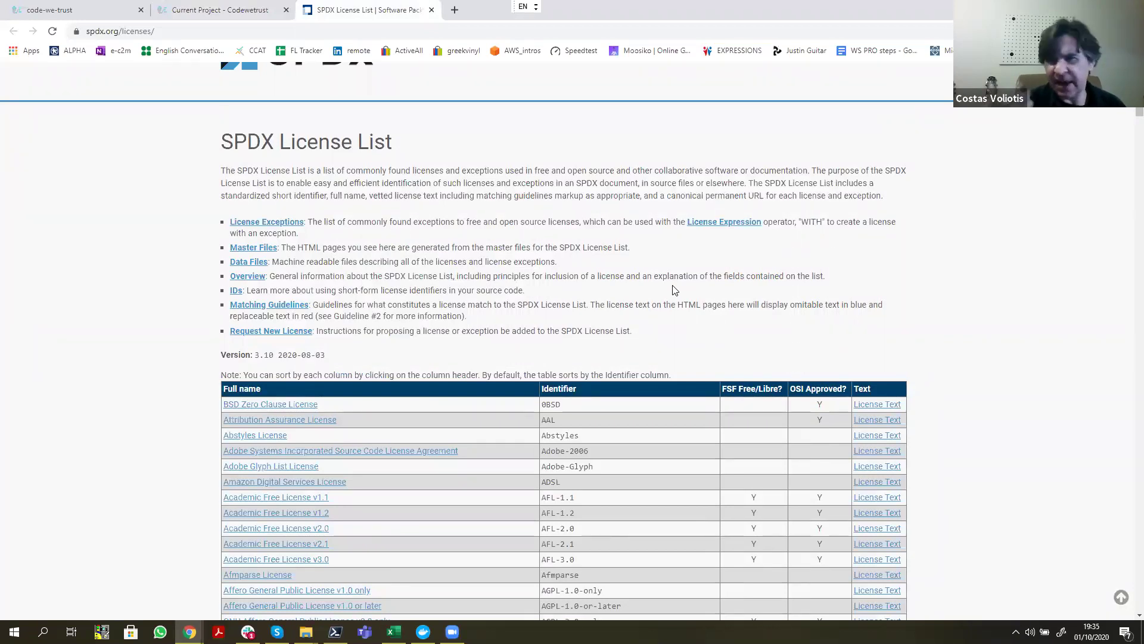
{"action": "left_click", "coordinate": [171, 12]}
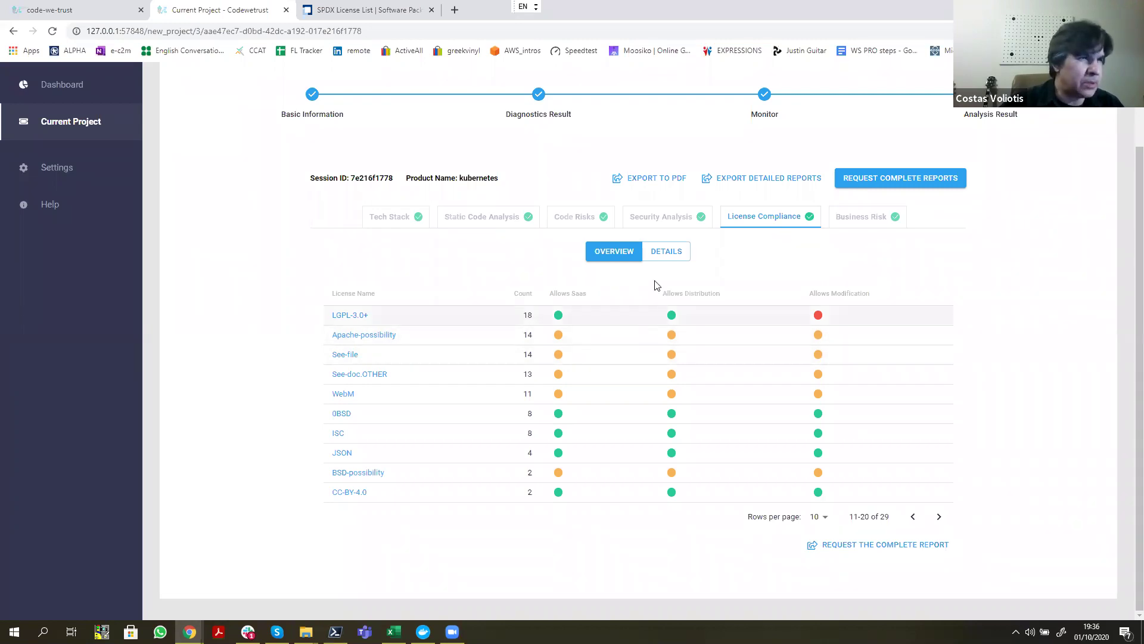
Step: Check the per-file licence DETAILS table, then switch to the kubernetes Business Risk summary
{"action": "left_click", "coordinate": [667, 263]}
{"action": "scroll", "coordinate": [680, 390], "scroll_direction": "down", "scroll_amount": 2}
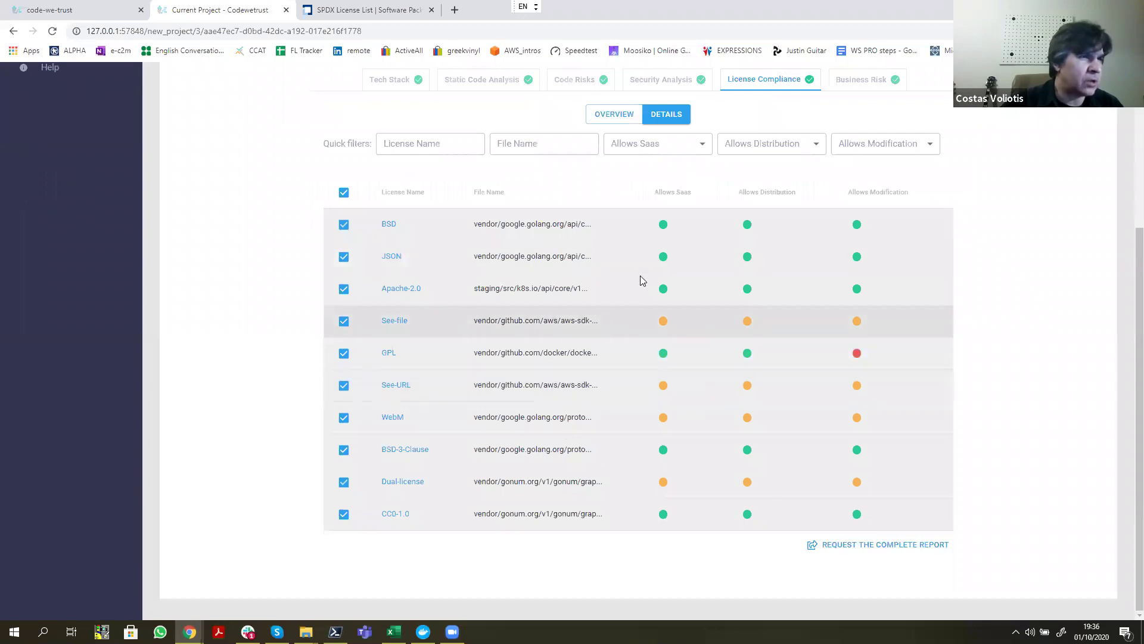
{"action": "scroll", "coordinate": [622, 321], "scroll_direction": "up", "scroll_amount": 1}
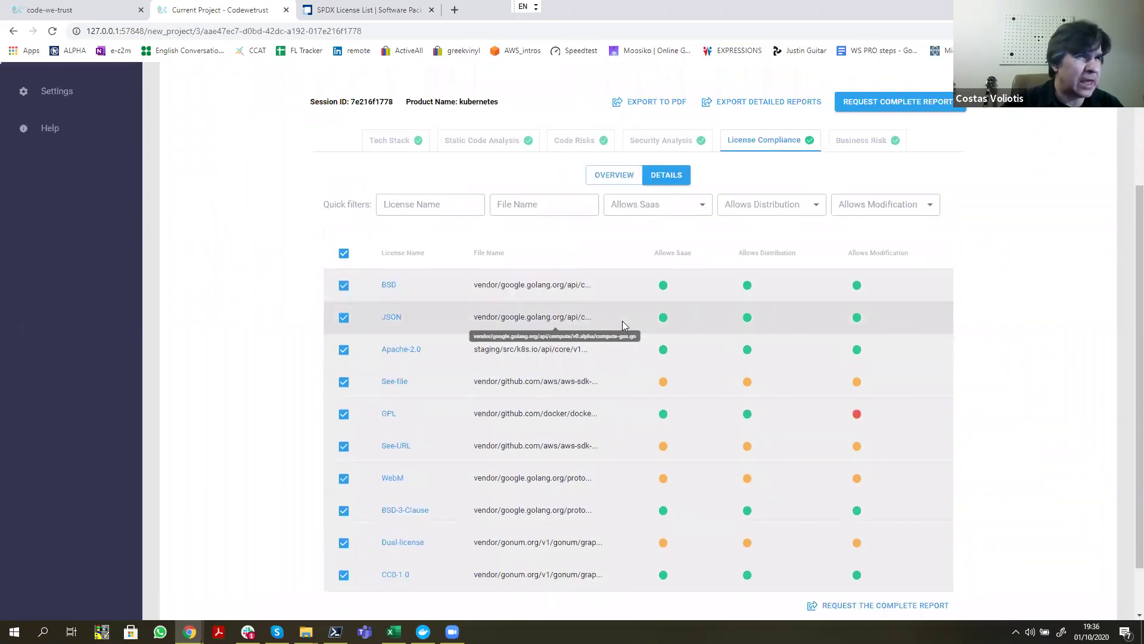
{"action": "left_click", "coordinate": [861, 140]}
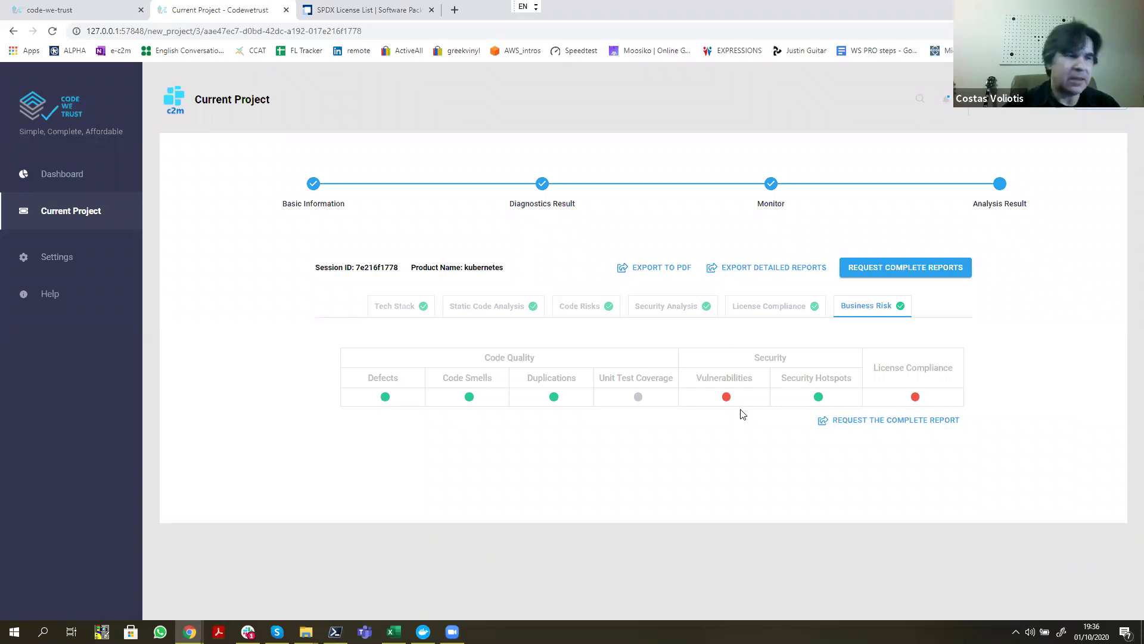
Step: Export the kubernetes analysis results using EXPORT TO PDF
{"action": "mouse_move", "coordinate": [639, 398]}
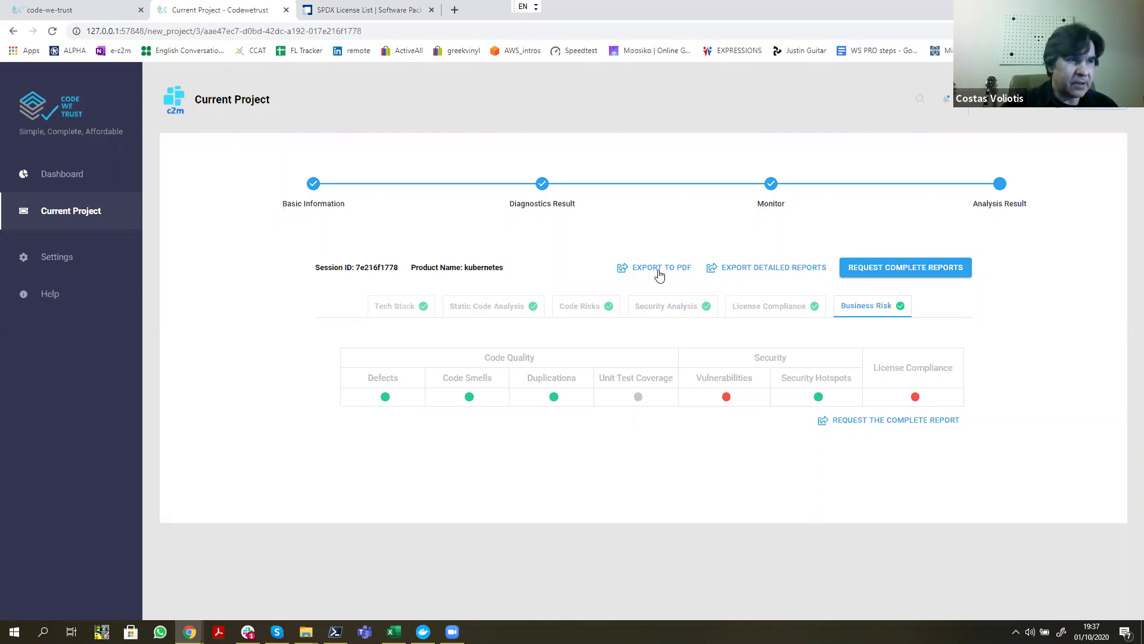
{"action": "left_click", "coordinate": [659, 274]}
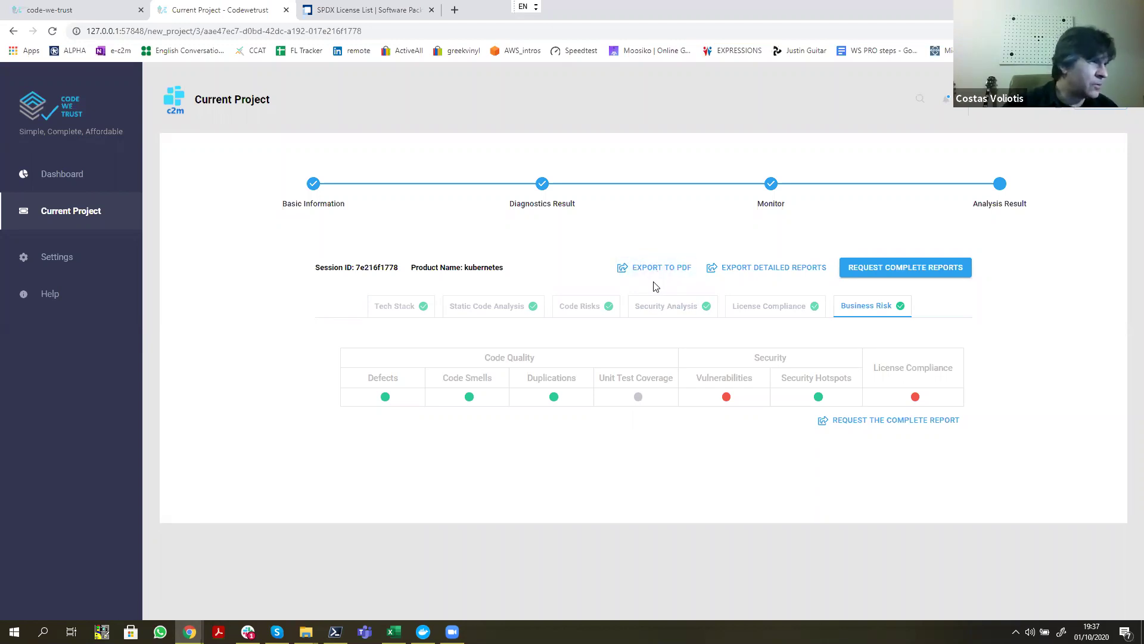
Step: Open the downloaded Kubernetes PDF and scroll past Code Risks and Security Review to License Compliance
{"action": "left_click", "coordinate": [47, 610]}
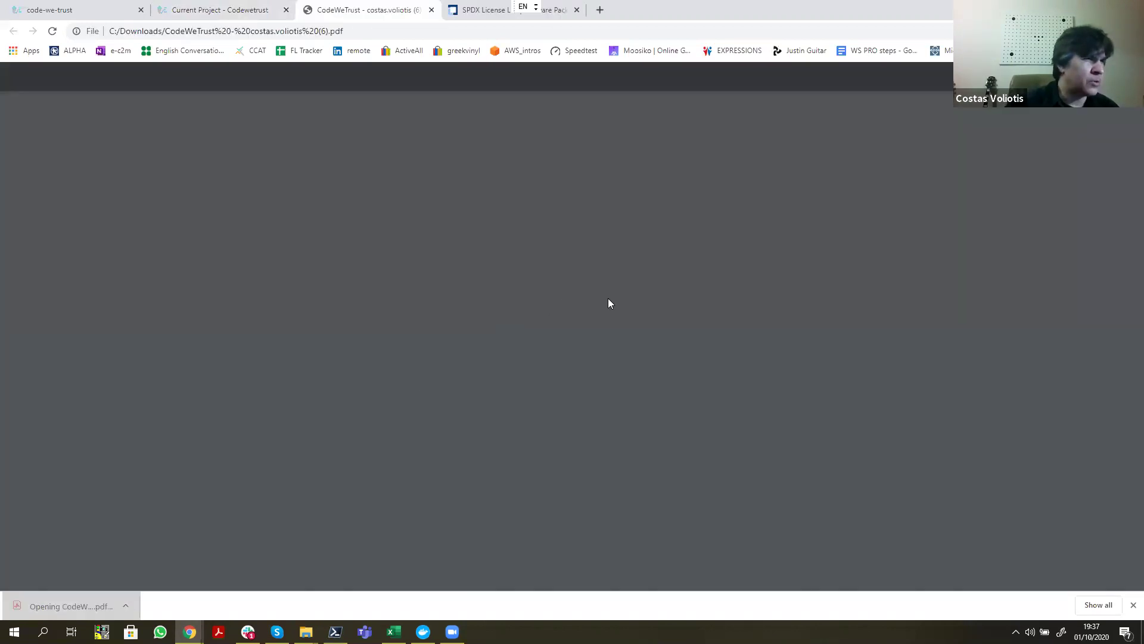
{"action": "scroll", "coordinate": [600, 298], "scroll_direction": "down", "scroll_amount": 3}
{"action": "scroll", "coordinate": [599, 298], "scroll_direction": "up", "scroll_amount": 3}
{"action": "scroll", "coordinate": [595, 301], "scroll_direction": "down", "scroll_amount": 3}
{"action": "scroll", "coordinate": [595, 311], "scroll_direction": "down", "scroll_amount": 20}
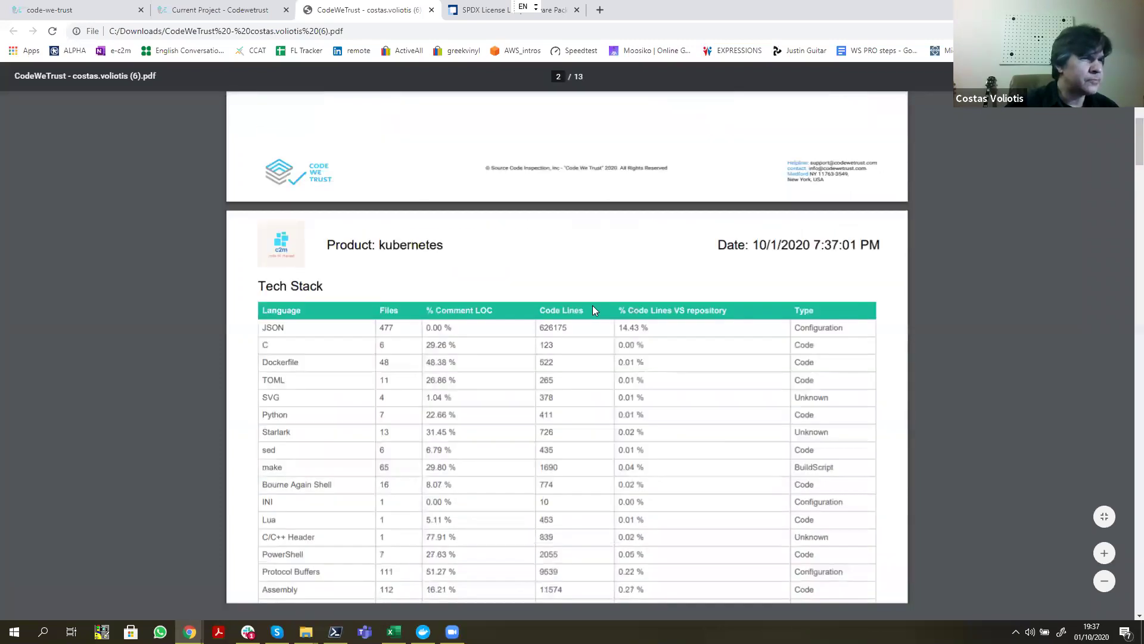
{"action": "scroll", "coordinate": [593, 308], "scroll_direction": "down", "scroll_amount": 18}
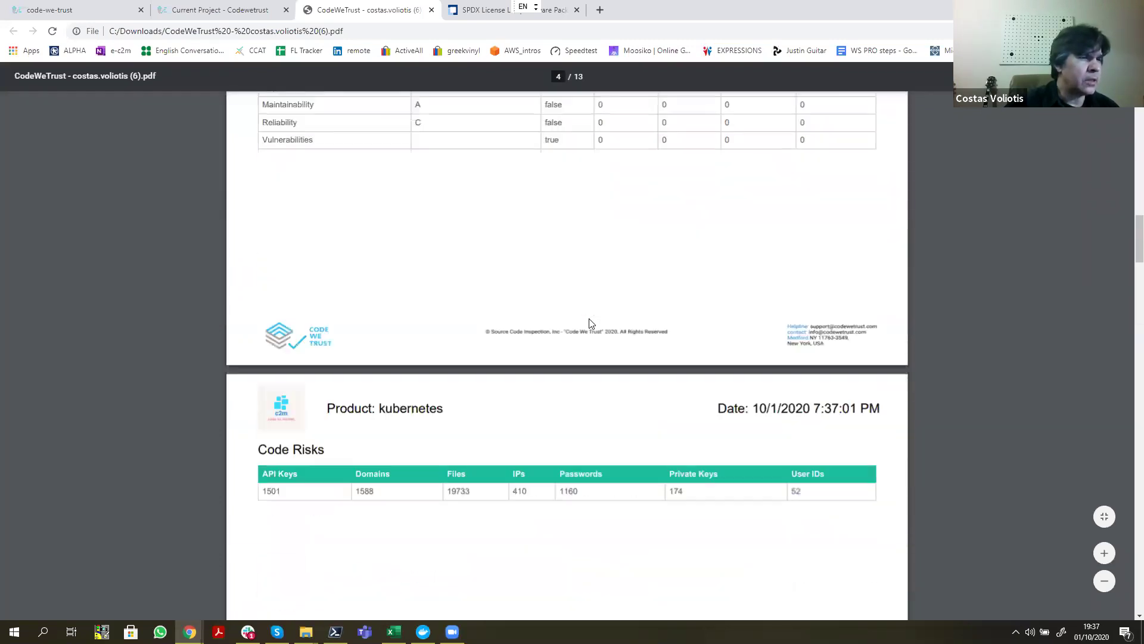
{"action": "scroll", "coordinate": [591, 323], "scroll_direction": "down", "scroll_amount": 20}
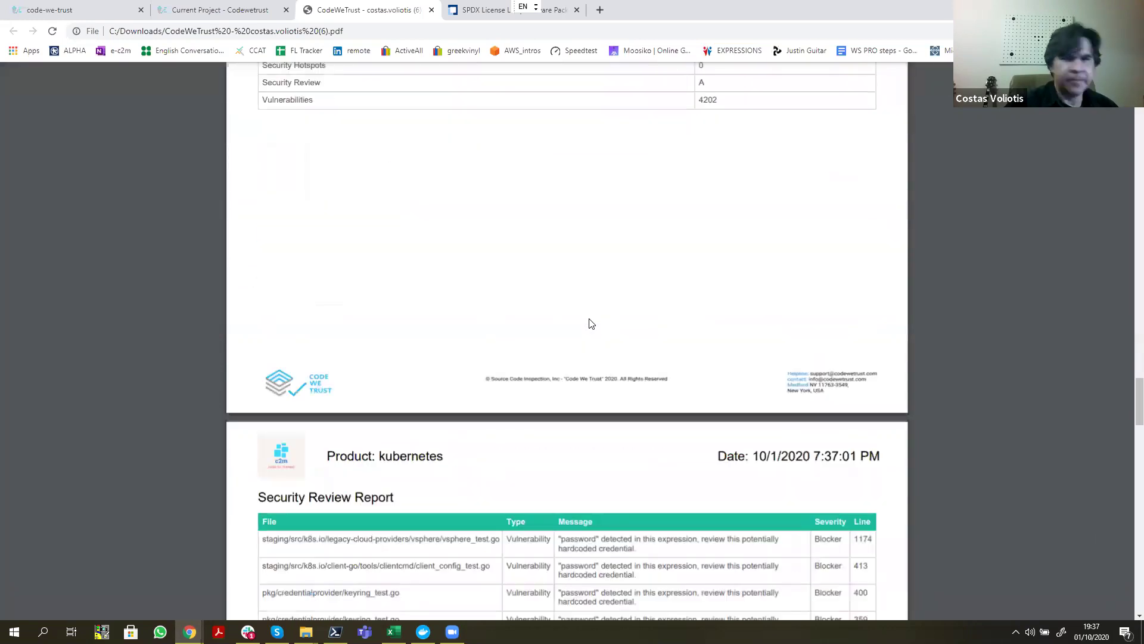
{"action": "scroll", "coordinate": [591, 324], "scroll_direction": "down", "scroll_amount": 18}
{"action": "scroll", "coordinate": [579, 328], "scroll_direction": "down", "scroll_amount": 10}
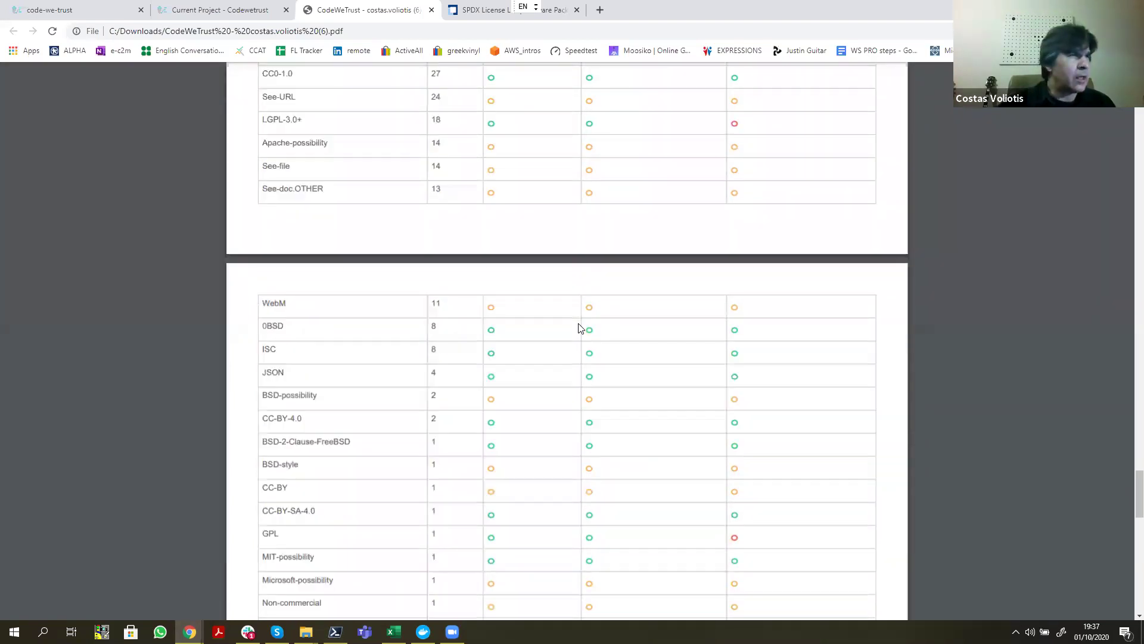
{"action": "left_click", "coordinate": [204, 12]}
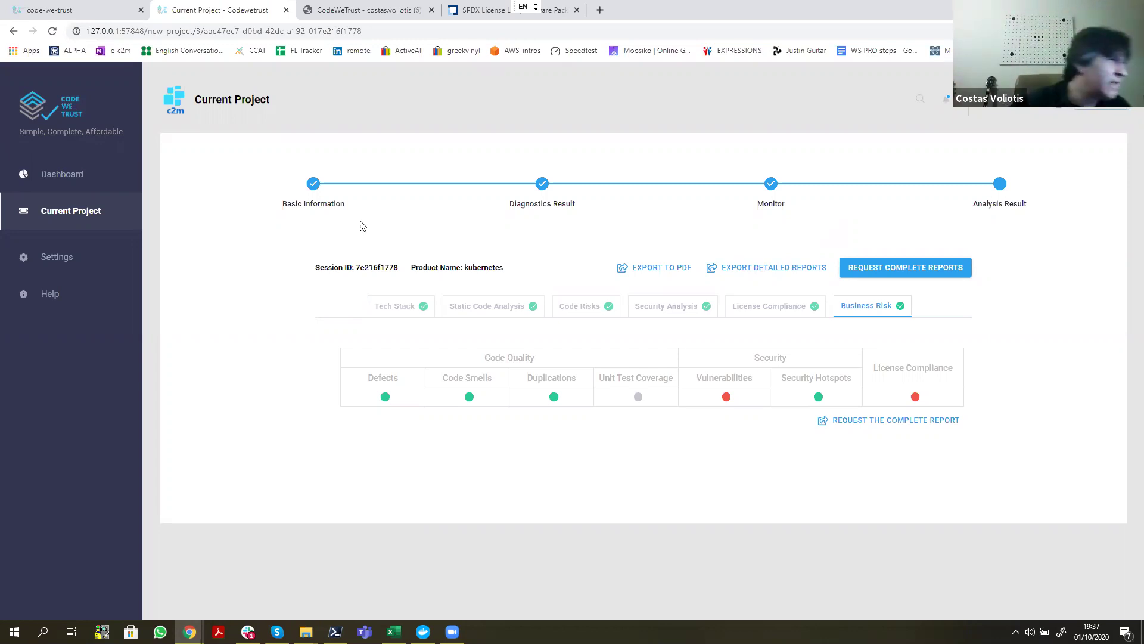
Step: Go to the Dashboard showing the running analysis and the 13 analysed products
{"action": "left_click", "coordinate": [52, 179]}
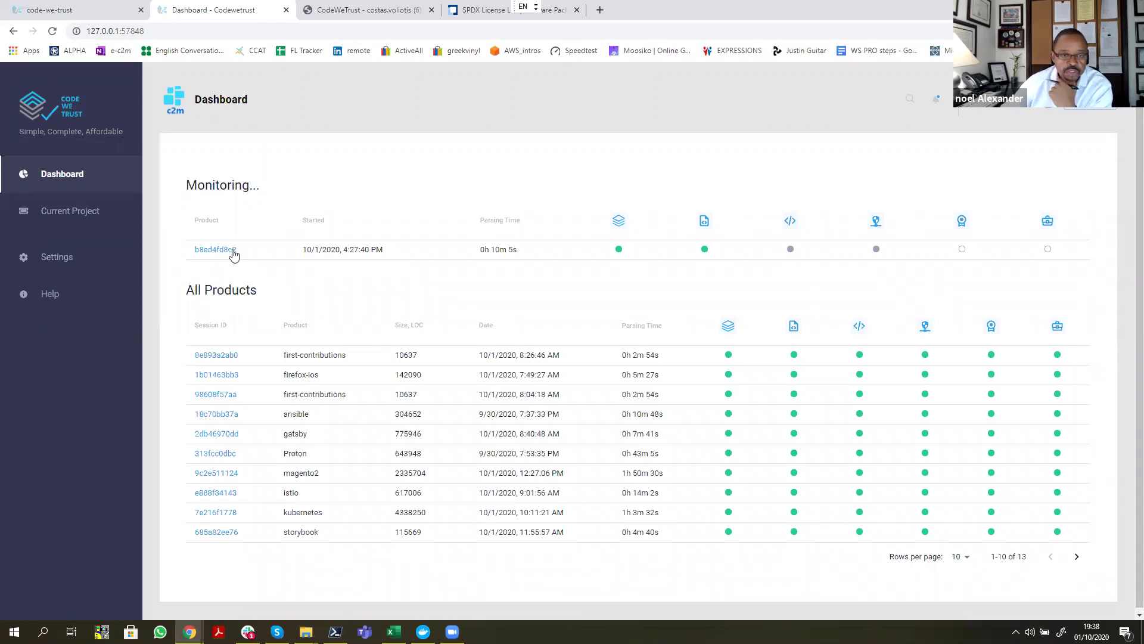
Step: Open the Samplecode session b8ed4fd8c2 to check which analysis stages have finished
{"action": "left_click", "coordinate": [213, 252]}
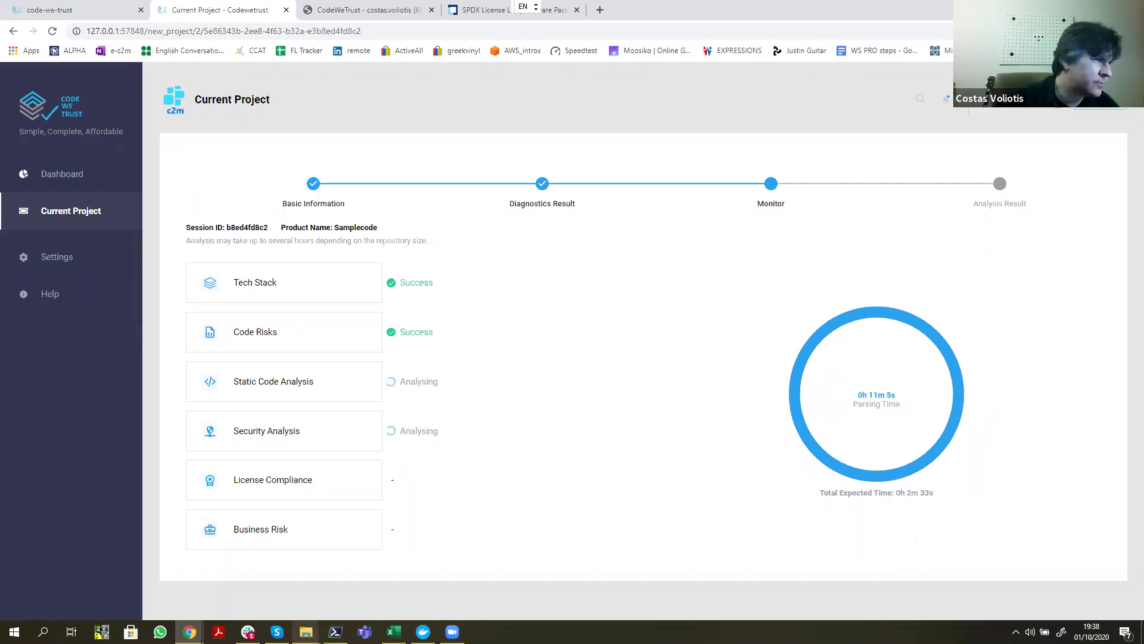
Step: In File Explorer, go to Downloads on Local Disk (C:) and select the newest CodeWeTrust report PDF
{"action": "mouse_move", "coordinate": [305, 632]}
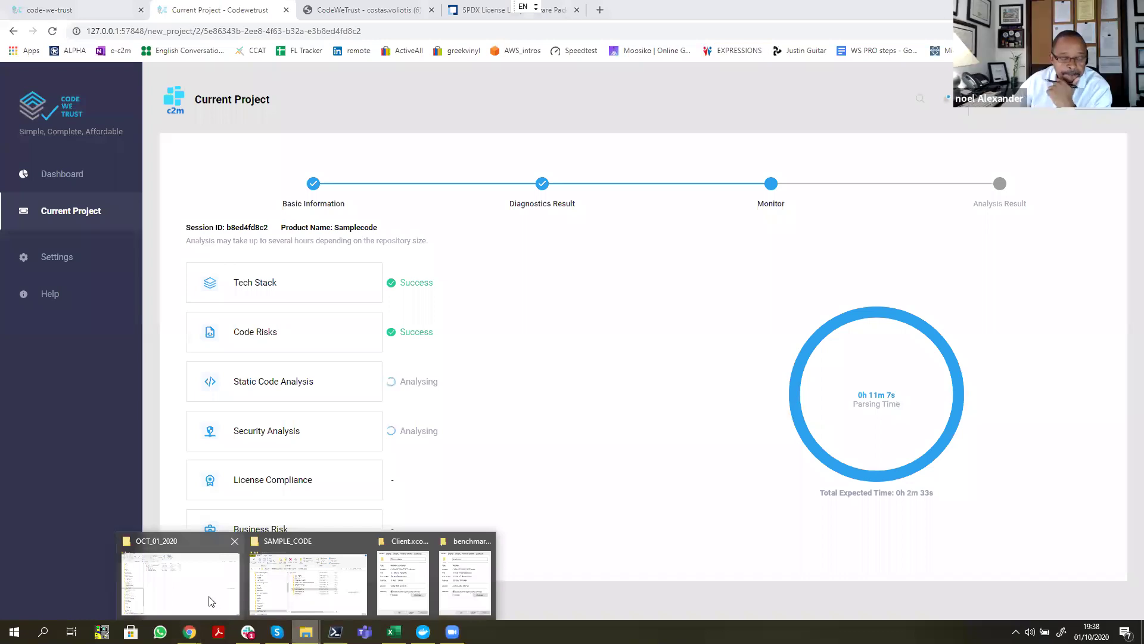
{"action": "left_click", "coordinate": [210, 601]}
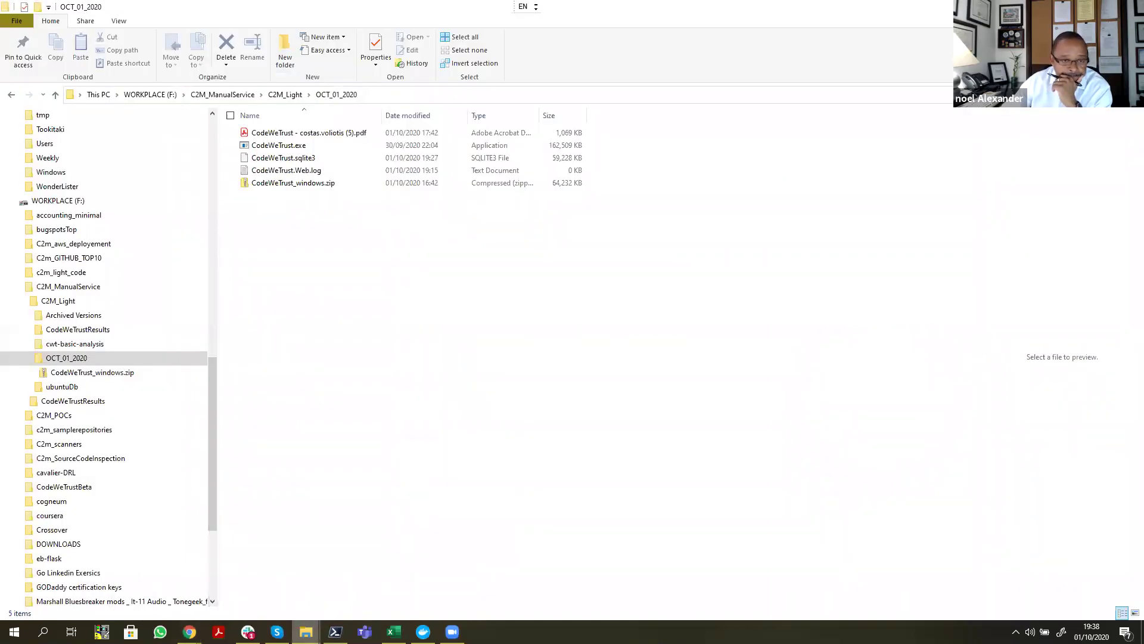
{"action": "mouse_move", "coordinate": [305, 632]}
{"action": "left_click", "coordinate": [308, 595]}
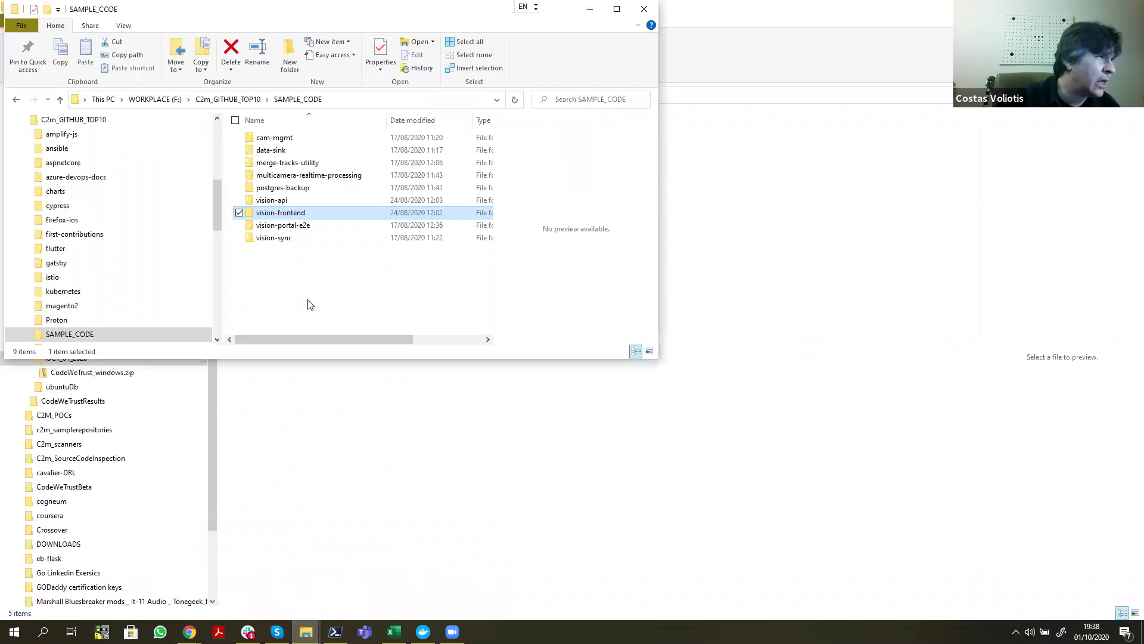
{"action": "left_click_drag", "start_coordinate": [219, 207], "coordinate": [212, 153]}
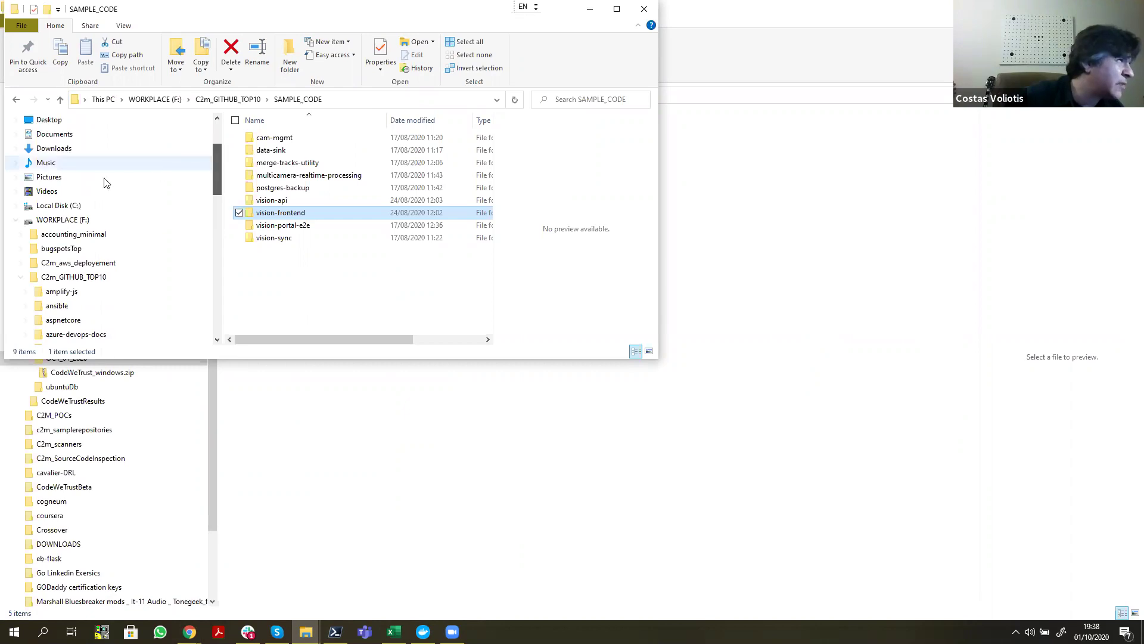
{"action": "left_click", "coordinate": [21, 208]}
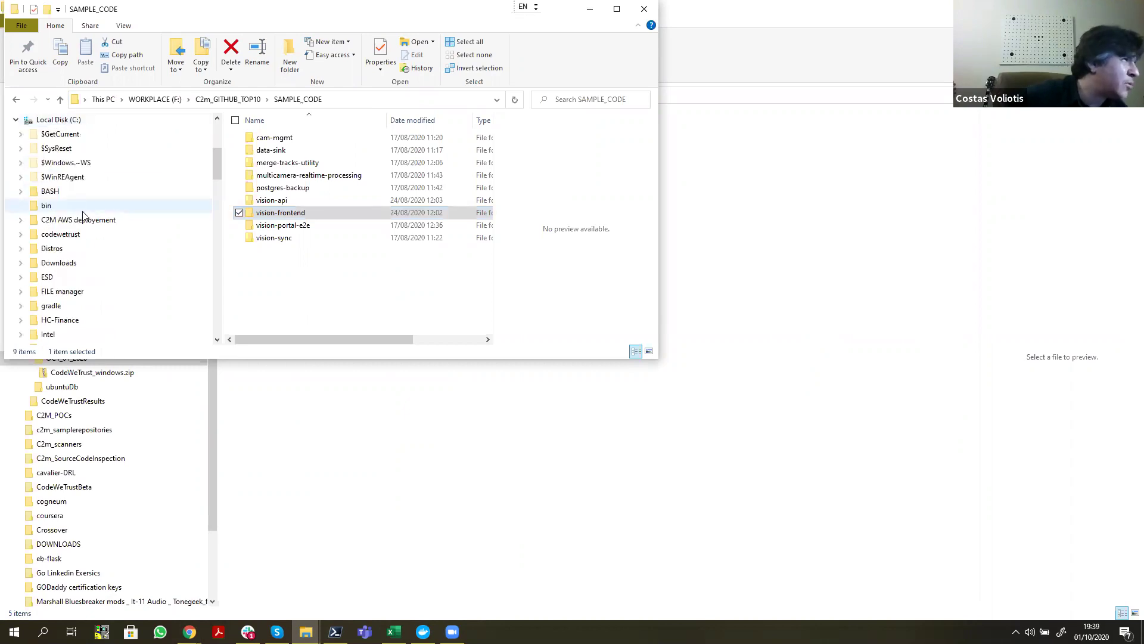
{"action": "left_click", "coordinate": [67, 269]}
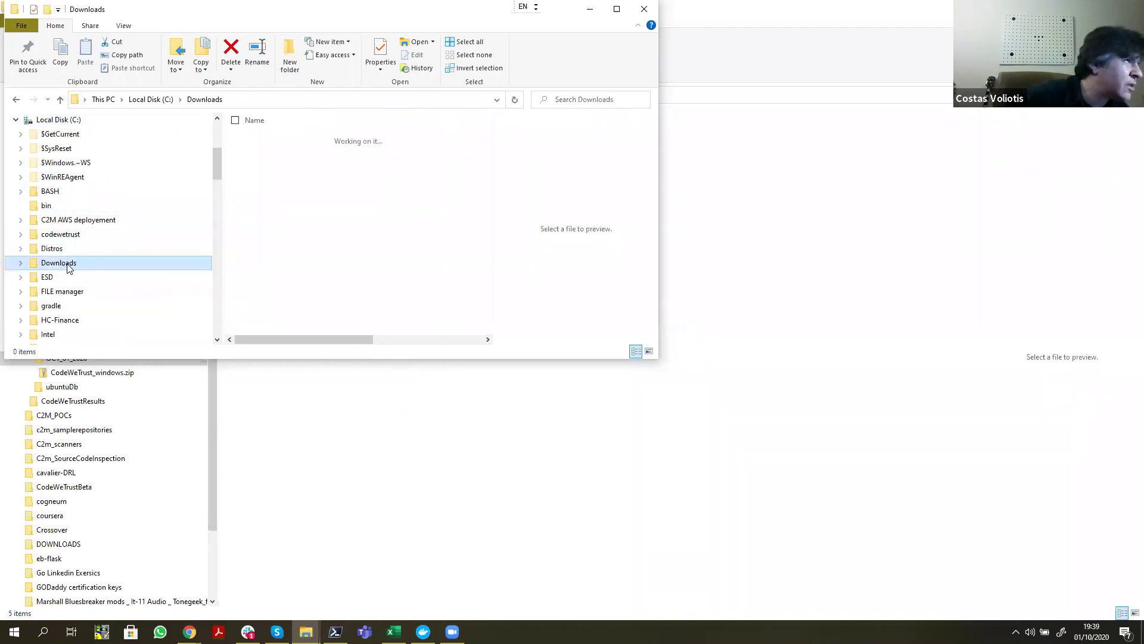
{"action": "left_click", "coordinate": [302, 142]}
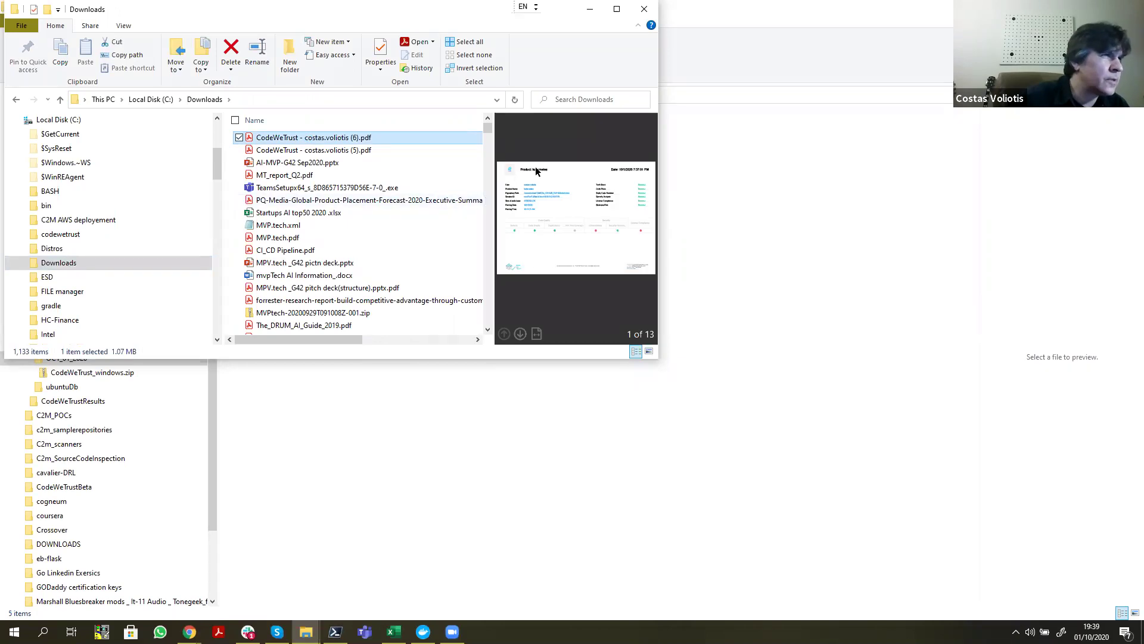
Step: Open the 13-page Kubernetes report in Acrobat and scroll through page 1 and the Tech Stack table
{"action": "key", "text": "Return"}
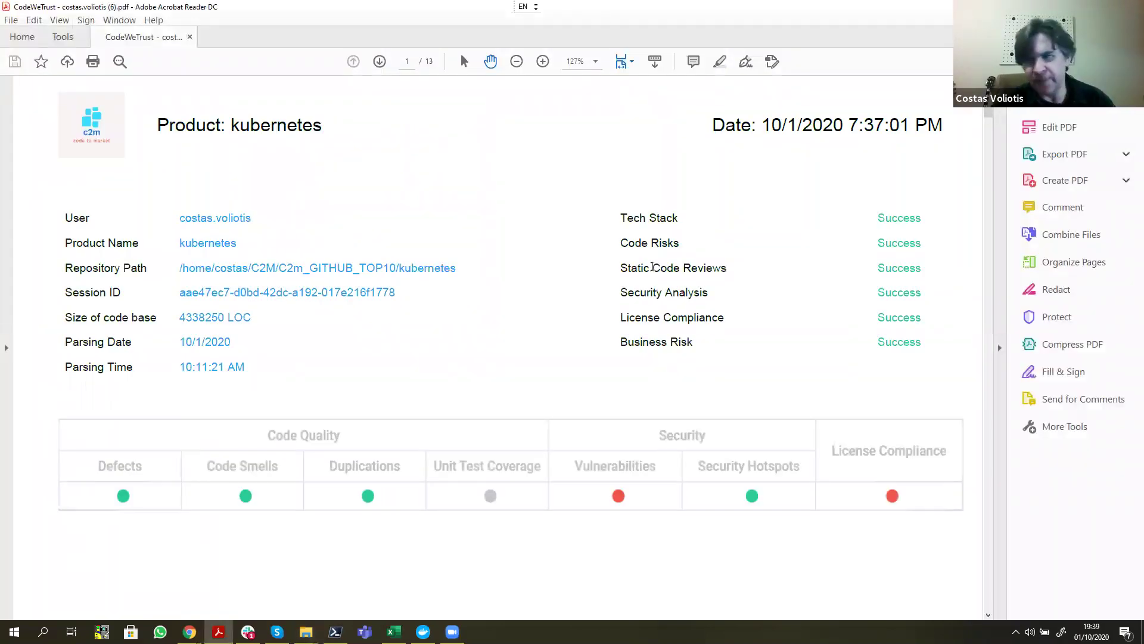
{"action": "scroll", "coordinate": [602, 300], "scroll_direction": "down", "scroll_amount": 3}
{"action": "scroll", "coordinate": [602, 299], "scroll_direction": "down", "scroll_amount": 10}
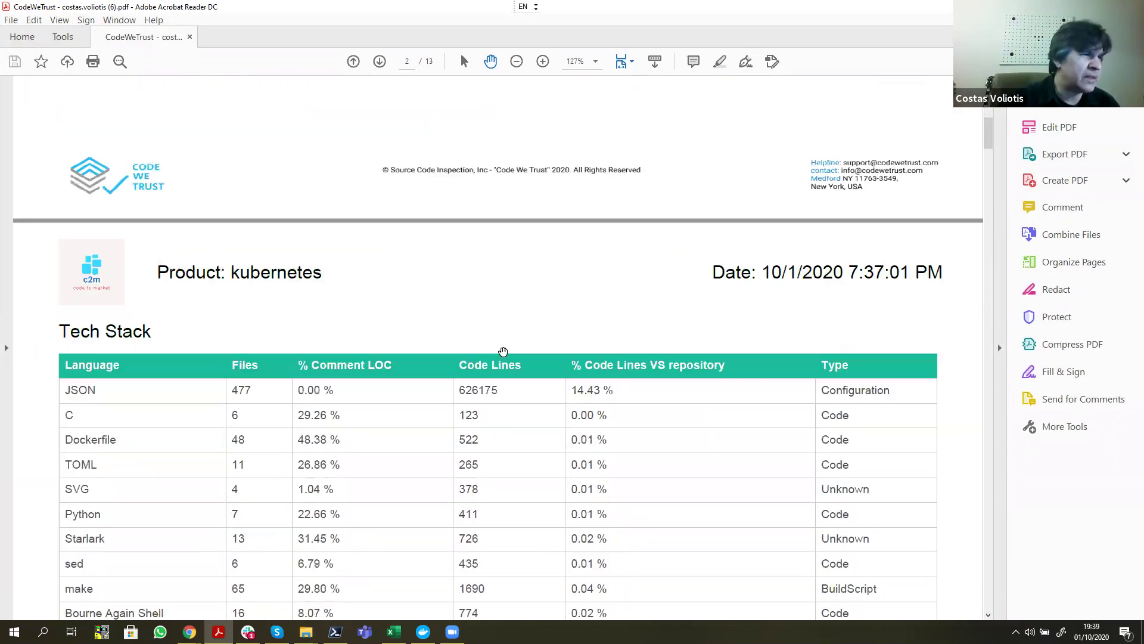
{"action": "scroll", "coordinate": [503, 352], "scroll_direction": "down", "scroll_amount": 5}
{"action": "scroll", "coordinate": [503, 352], "scroll_direction": "down", "scroll_amount": 4}
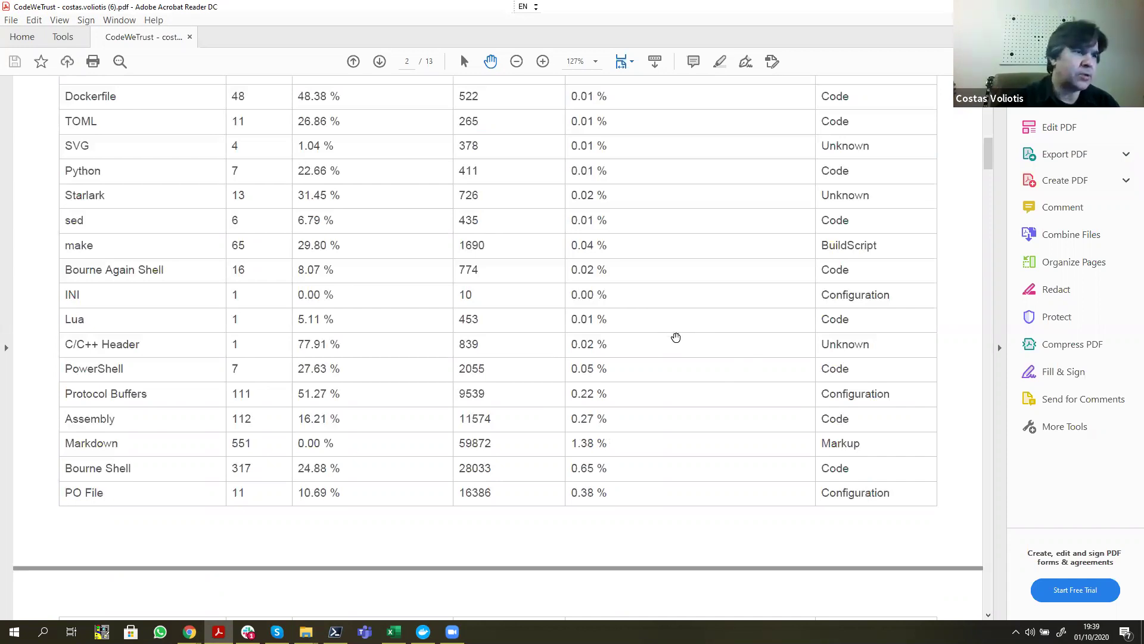
{"action": "scroll", "coordinate": [676, 336], "scroll_direction": "down", "scroll_amount": 3}
{"action": "scroll", "coordinate": [675, 338], "scroll_direction": "up", "scroll_amount": 3}
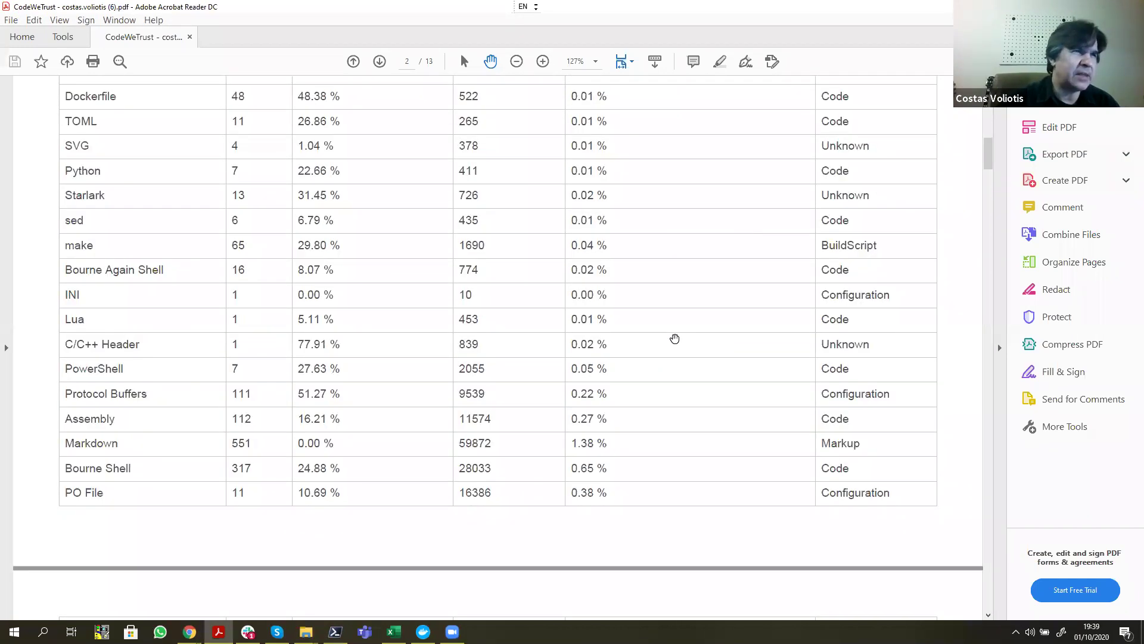
{"action": "scroll", "coordinate": [678, 339], "scroll_direction": "up", "scroll_amount": 8}
{"action": "scroll", "coordinate": [679, 339], "scroll_direction": "up", "scroll_amount": 5}
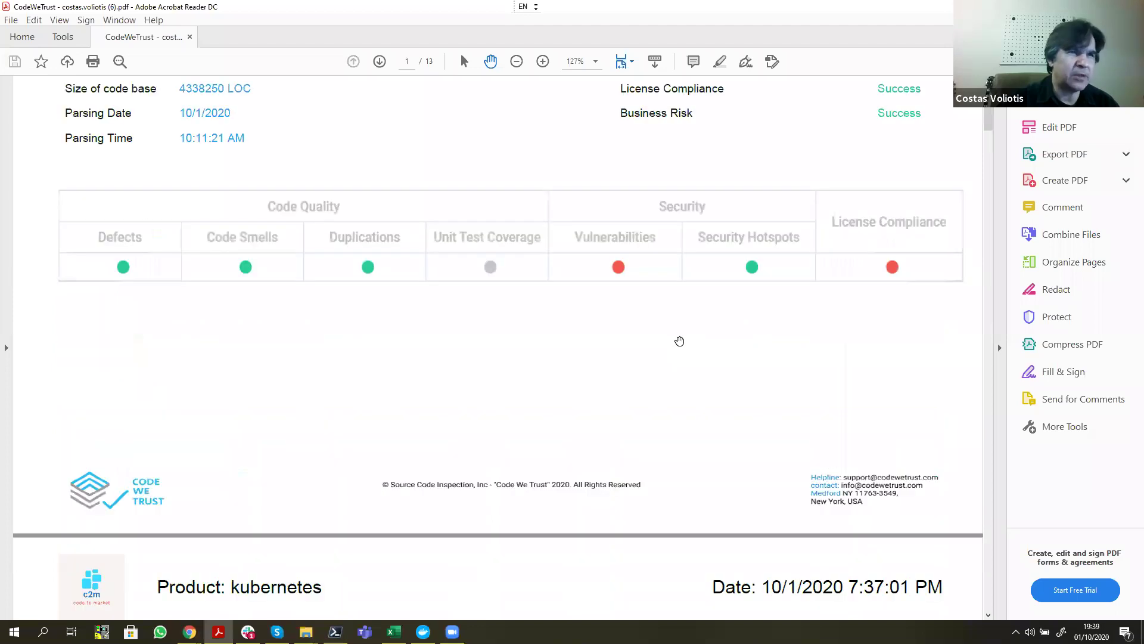
Step: Minimise Acrobat and bring back Chrome's Samplecode monitor page, now at 0h 13m 18s
{"action": "scroll", "coordinate": [679, 340], "scroll_direction": "up", "scroll_amount": 4}
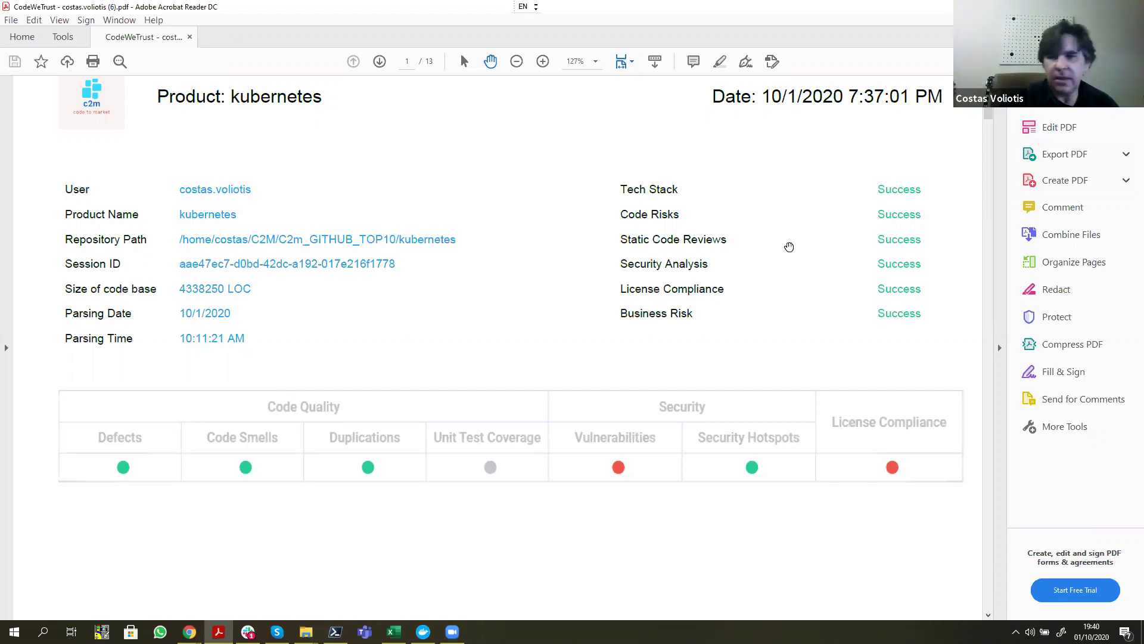
{"action": "scroll", "coordinate": [789, 246], "scroll_direction": "down", "scroll_amount": 2}
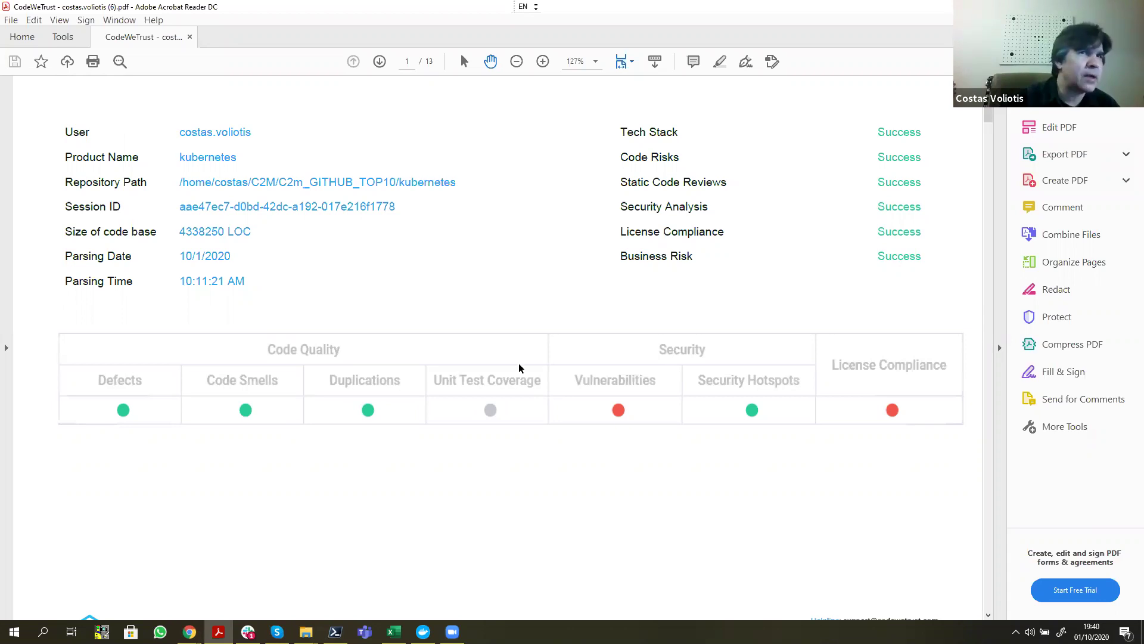
{"action": "left_click", "coordinate": [218, 625]}
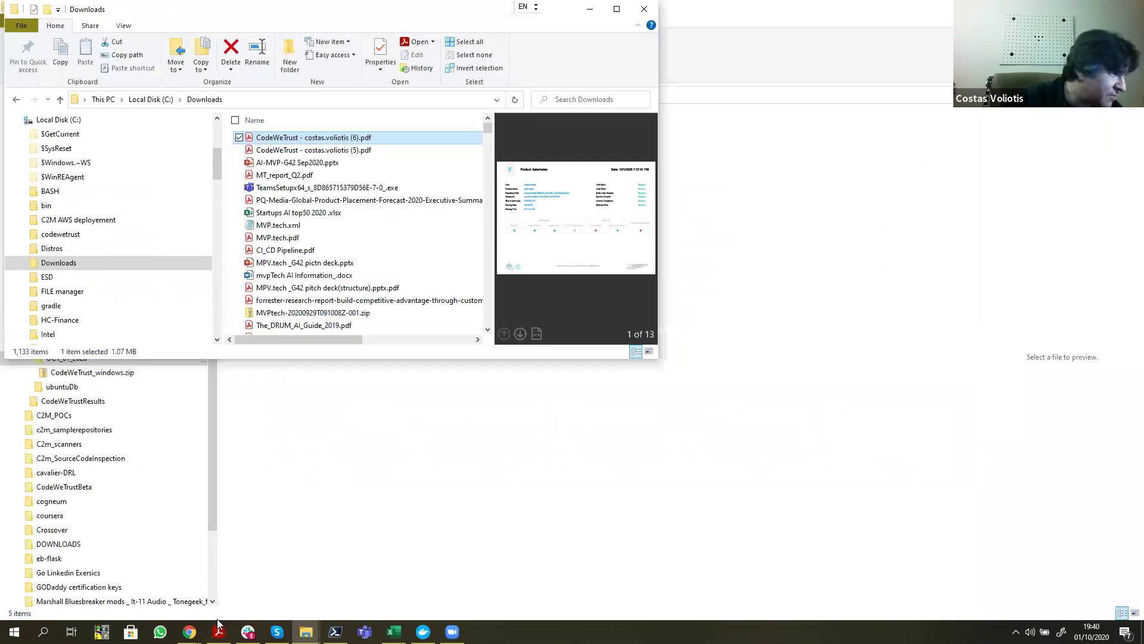
{"action": "left_click", "coordinate": [190, 631]}
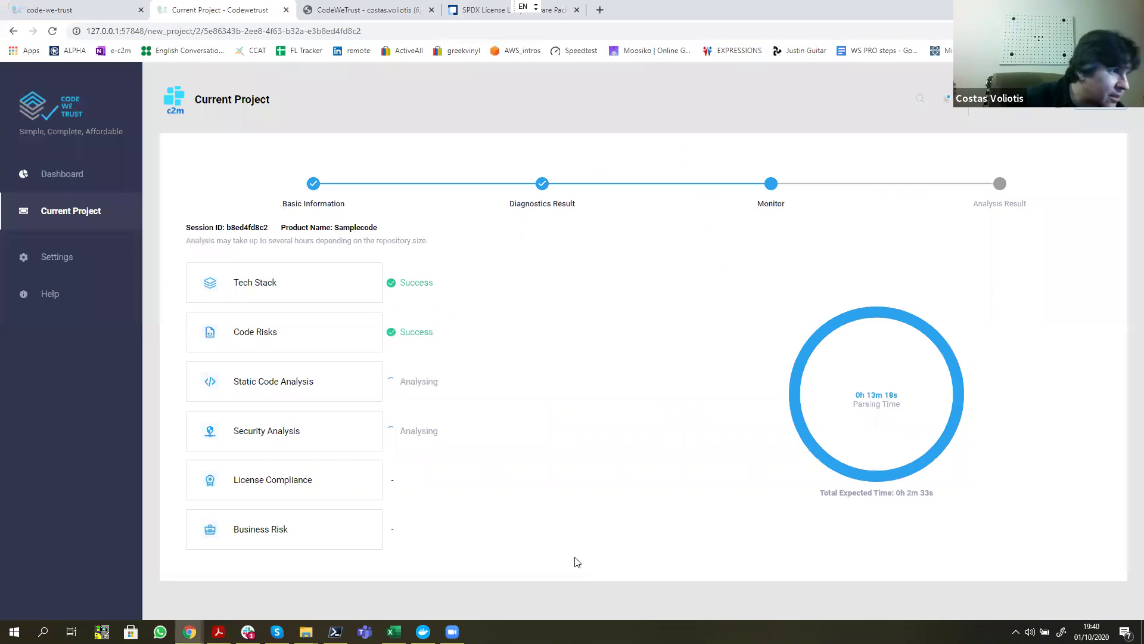
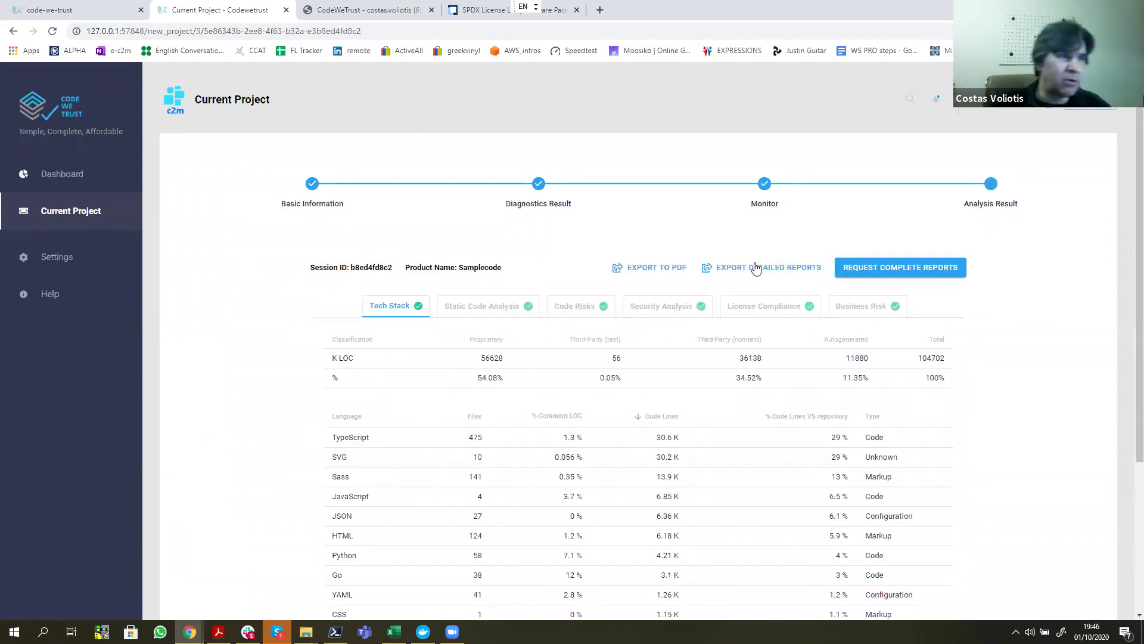
Step: Export the Samplecode analysis results to PDF and open the downloaded report from Chrome's download bar
{"action": "scroll", "coordinate": [713, 297], "scroll_direction": "down", "scroll_amount": 1}
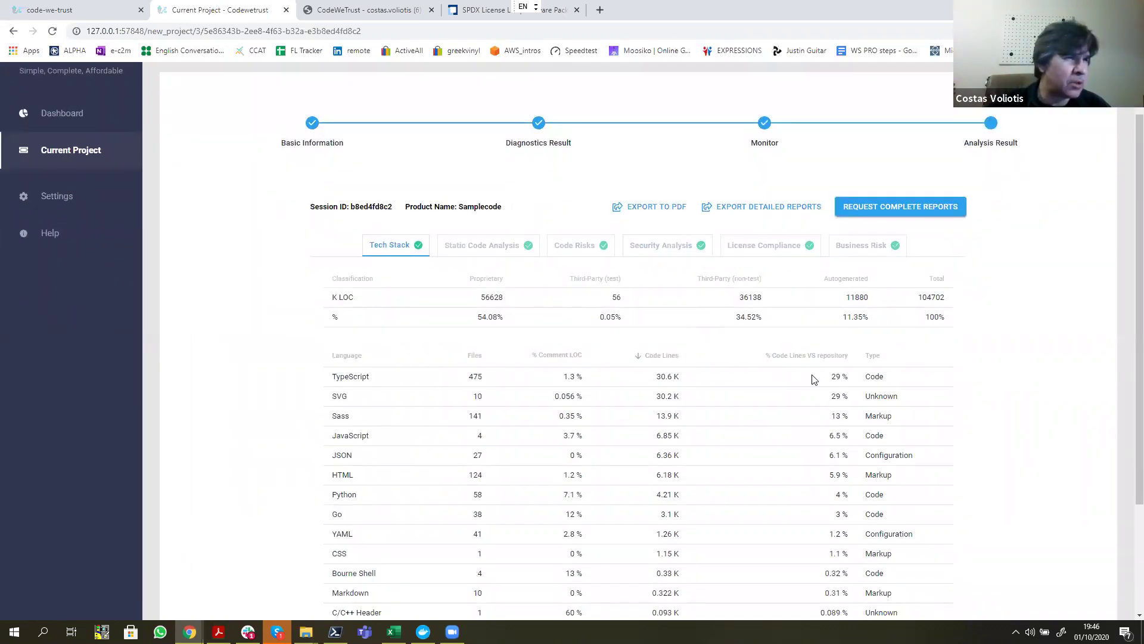
{"action": "scroll", "coordinate": [674, 363], "scroll_direction": "down", "scroll_amount": 1}
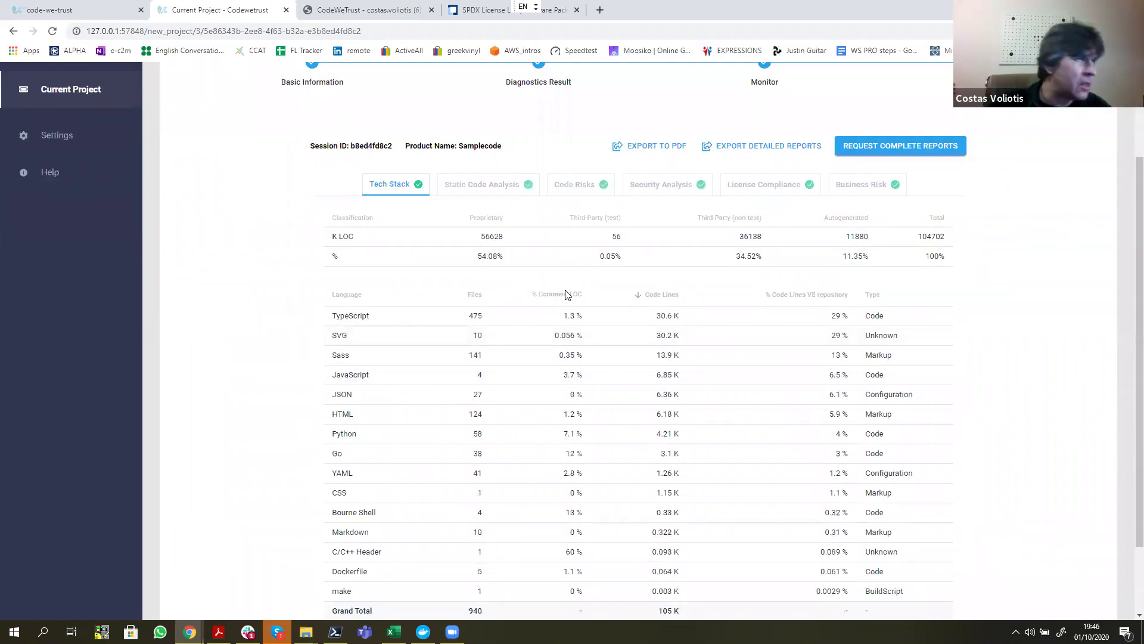
{"action": "scroll", "coordinate": [456, 239], "scroll_direction": "up", "scroll_amount": 1}
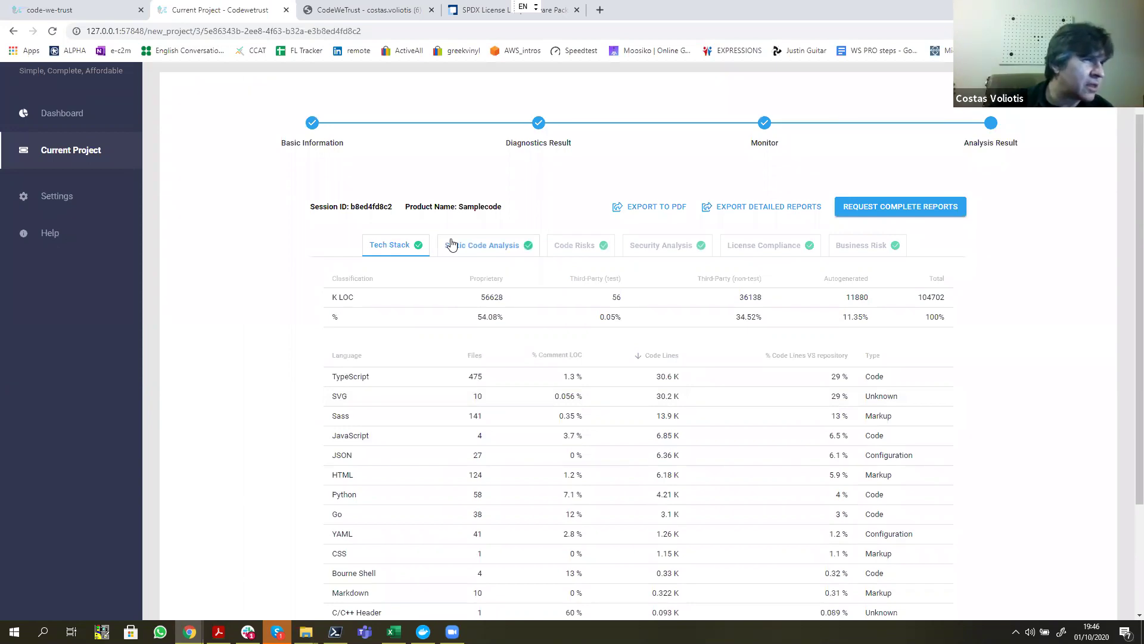
{"action": "left_click", "coordinate": [634, 213]}
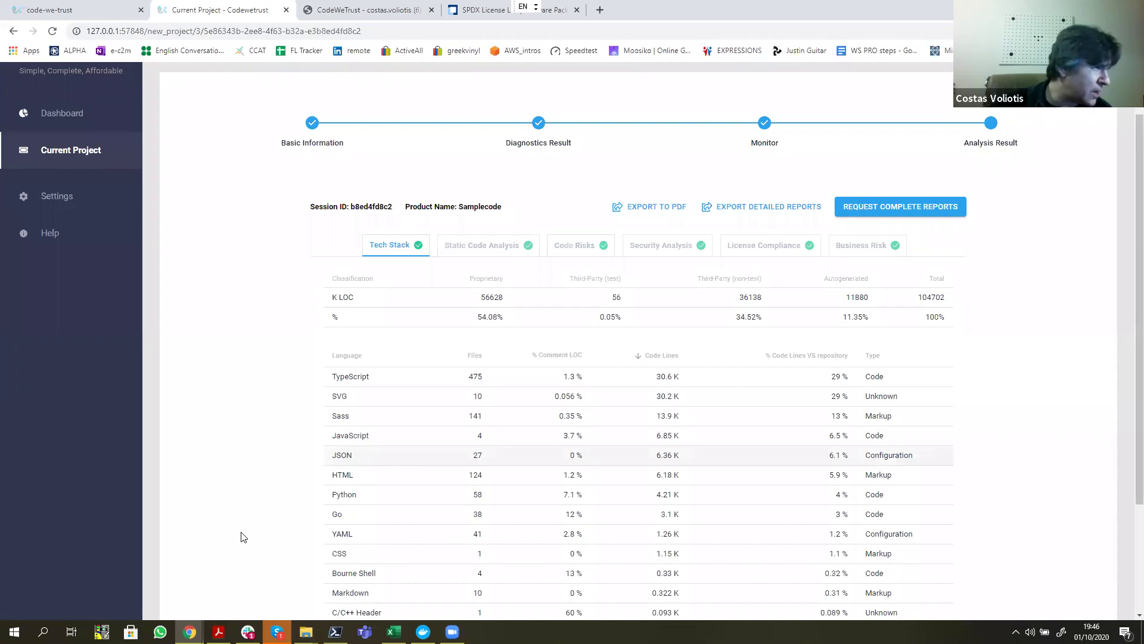
{"action": "left_click", "coordinate": [72, 606]}
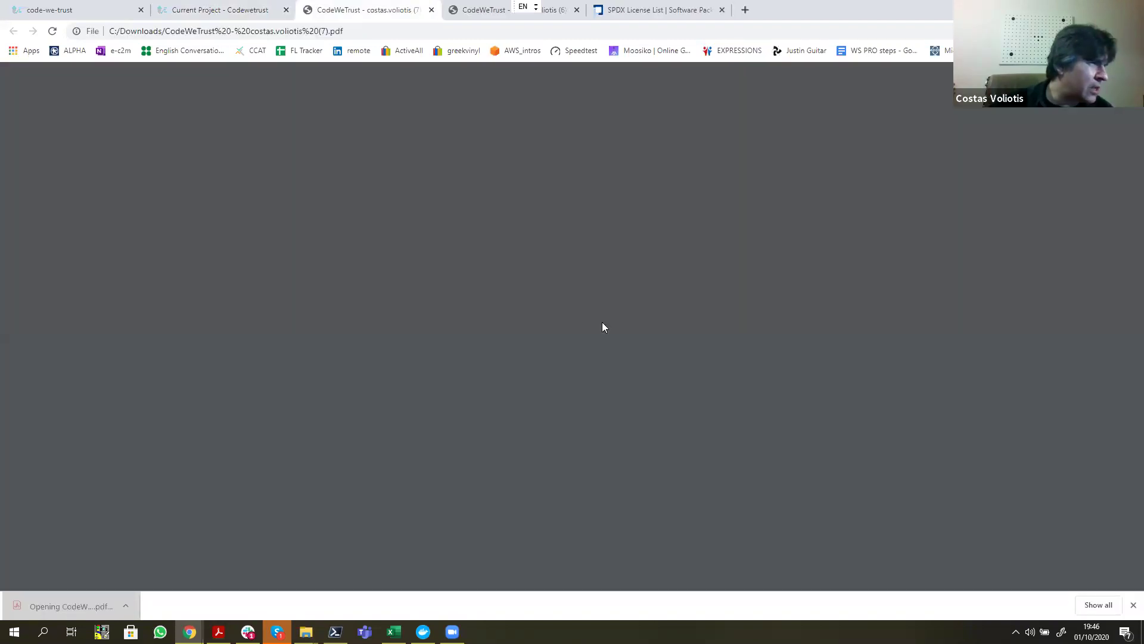
Step: Scroll the 11-page PDF from the summary past the Tech Stack table to the Code Reviews page
{"action": "scroll", "coordinate": [603, 327], "scroll_direction": "down", "scroll_amount": 1}
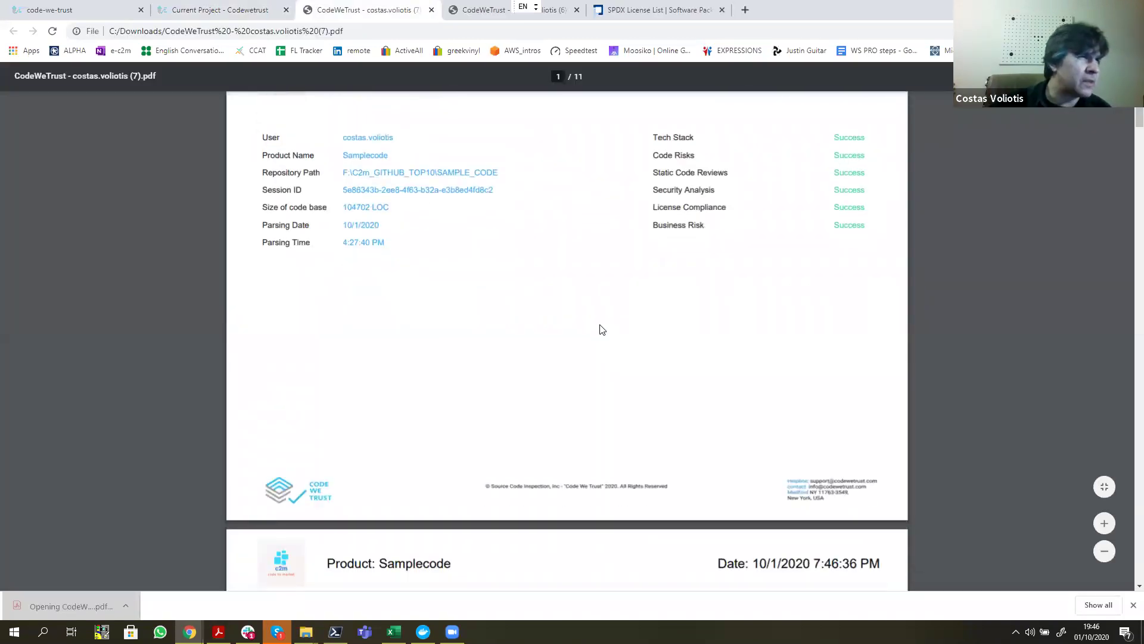
{"action": "scroll", "coordinate": [602, 329], "scroll_direction": "down", "scroll_amount": 7}
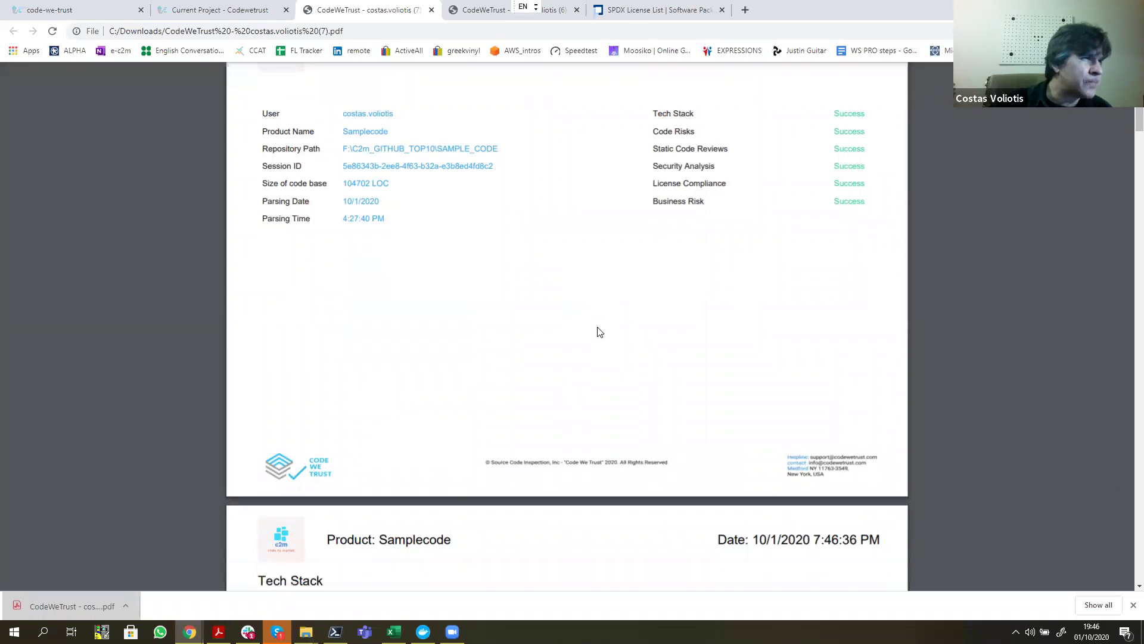
{"action": "scroll", "coordinate": [599, 331], "scroll_direction": "down", "scroll_amount": 8}
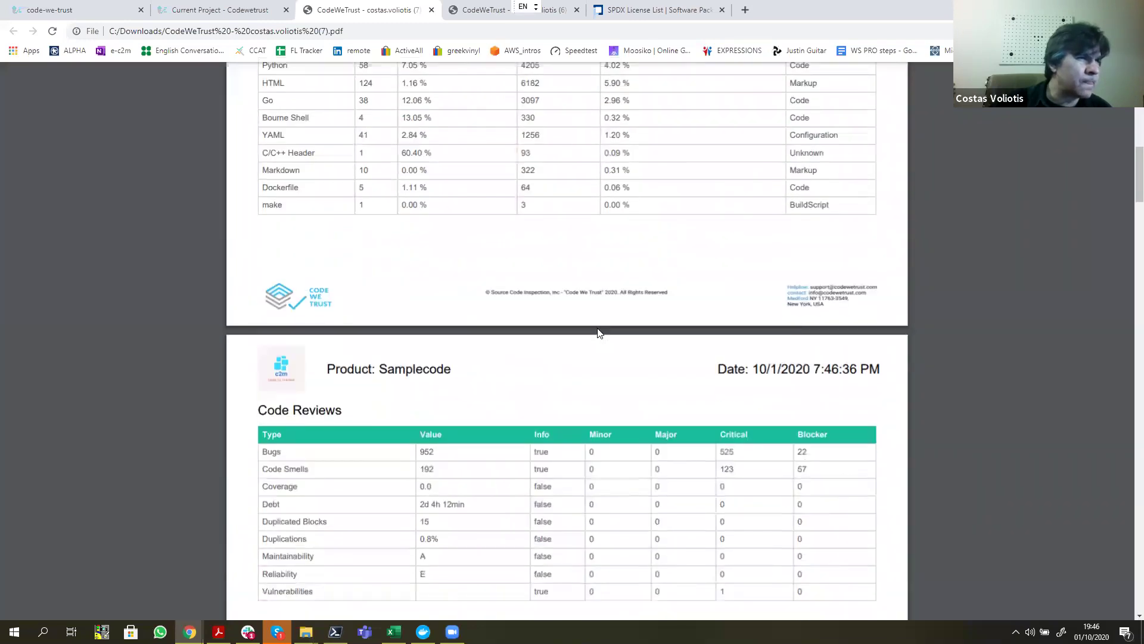